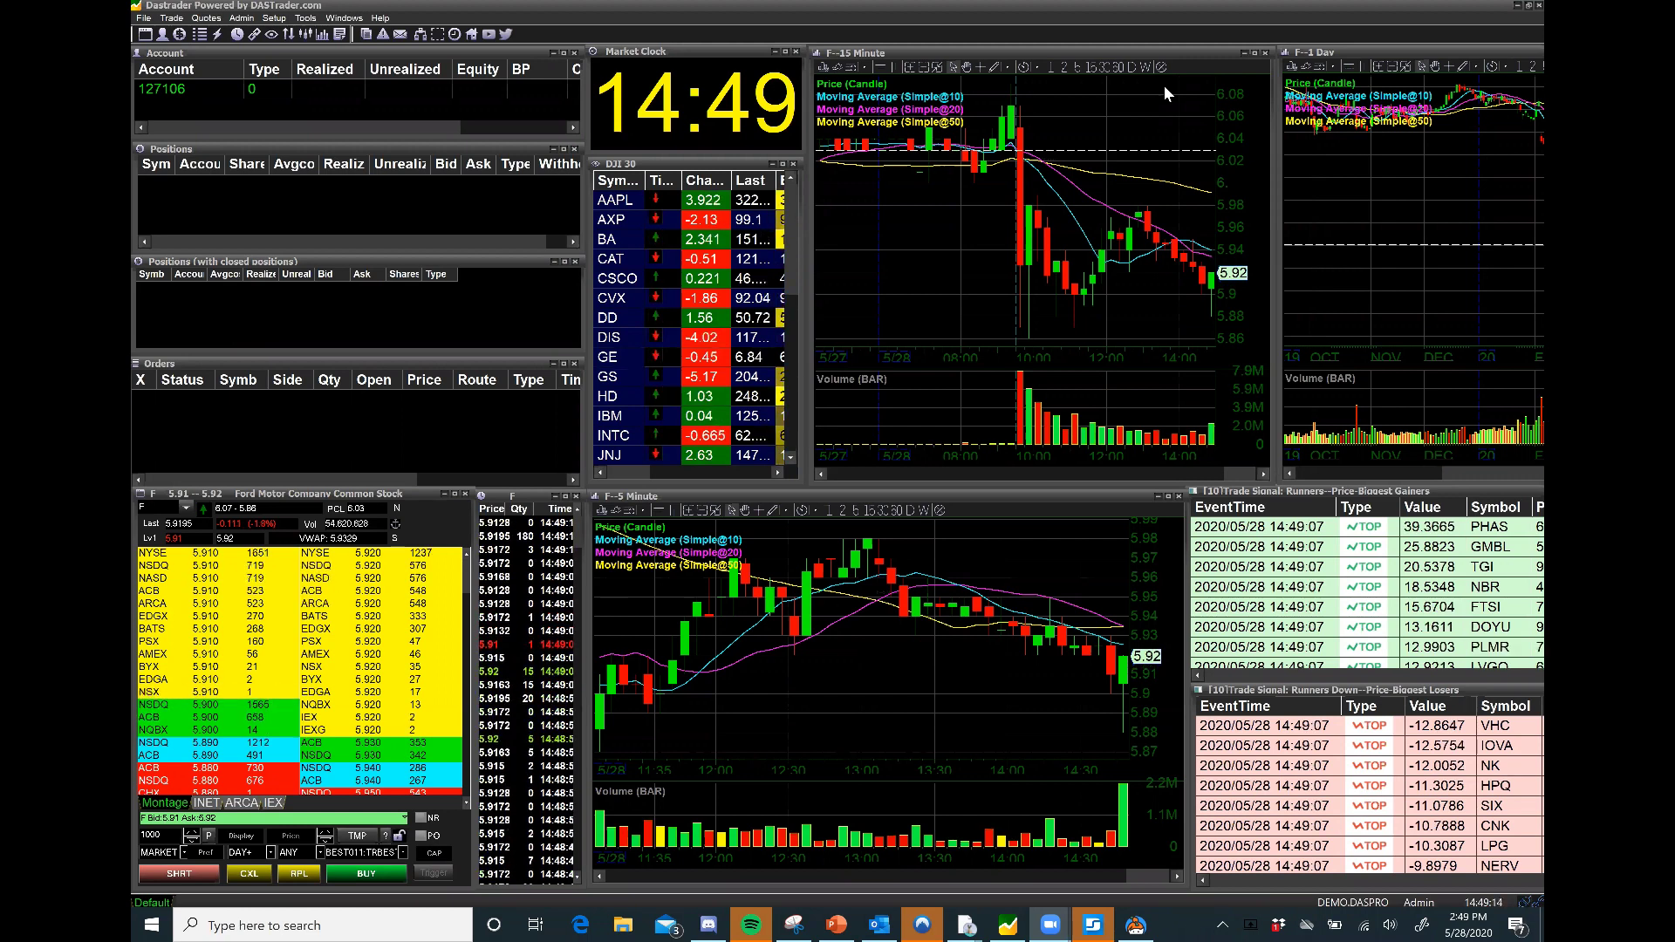
# Focus DAS Trader Pro and zoom Ford's 1-Day chart to the February–May range.
pyautogui.click(444, 519)
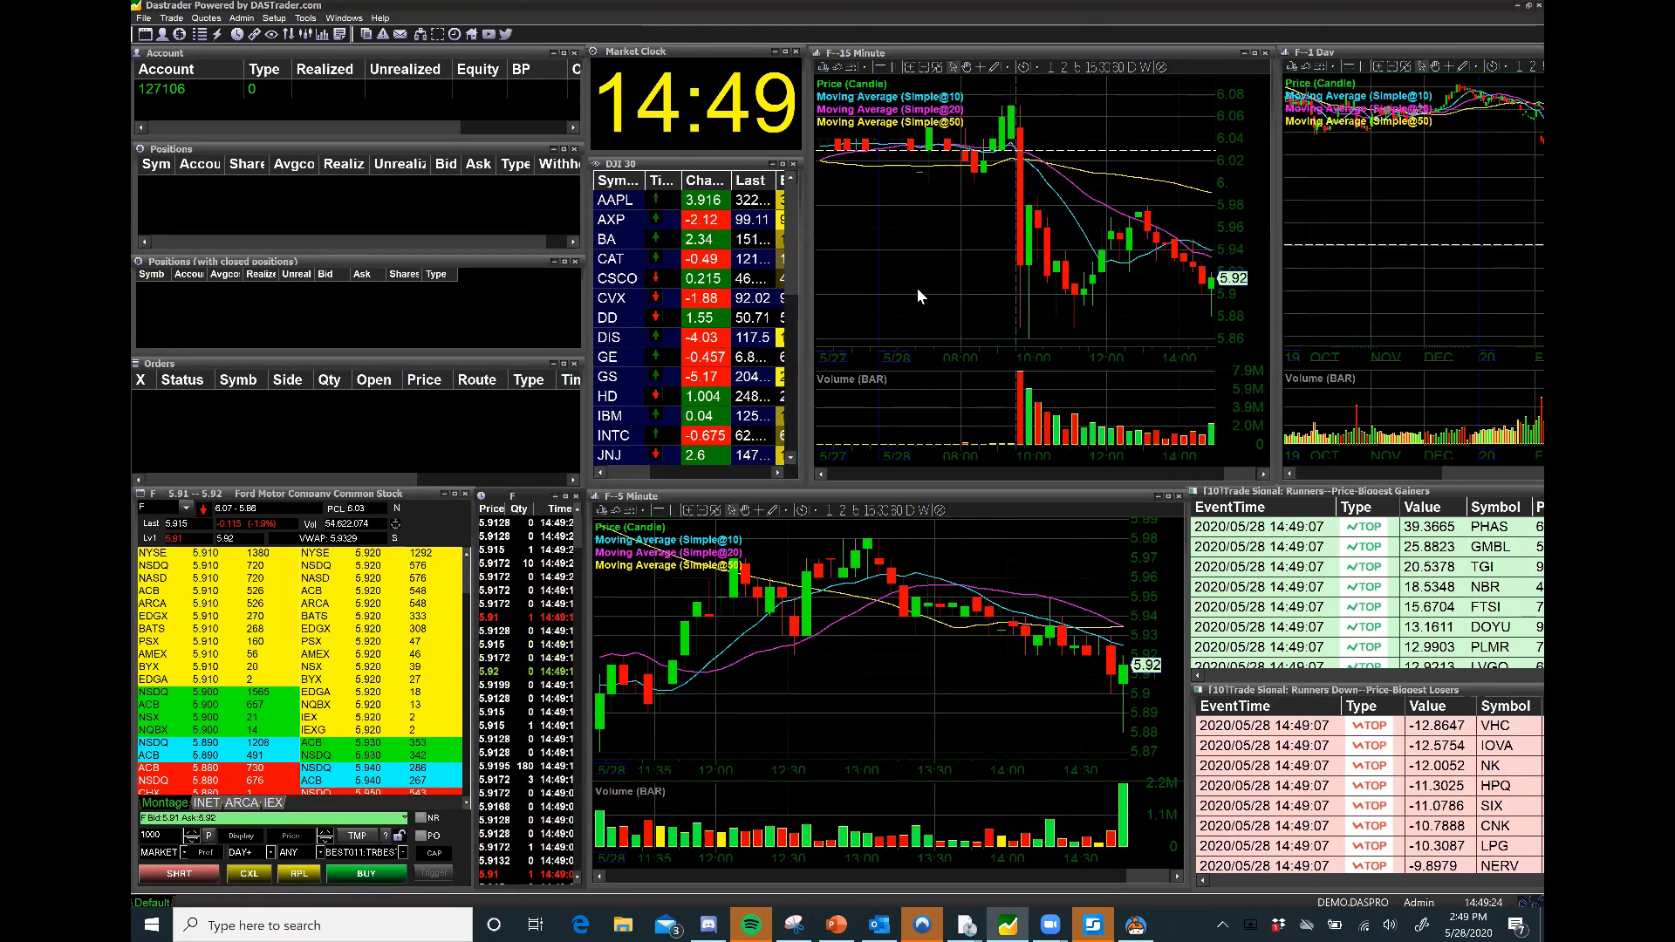
pyautogui.click(1432, 54)
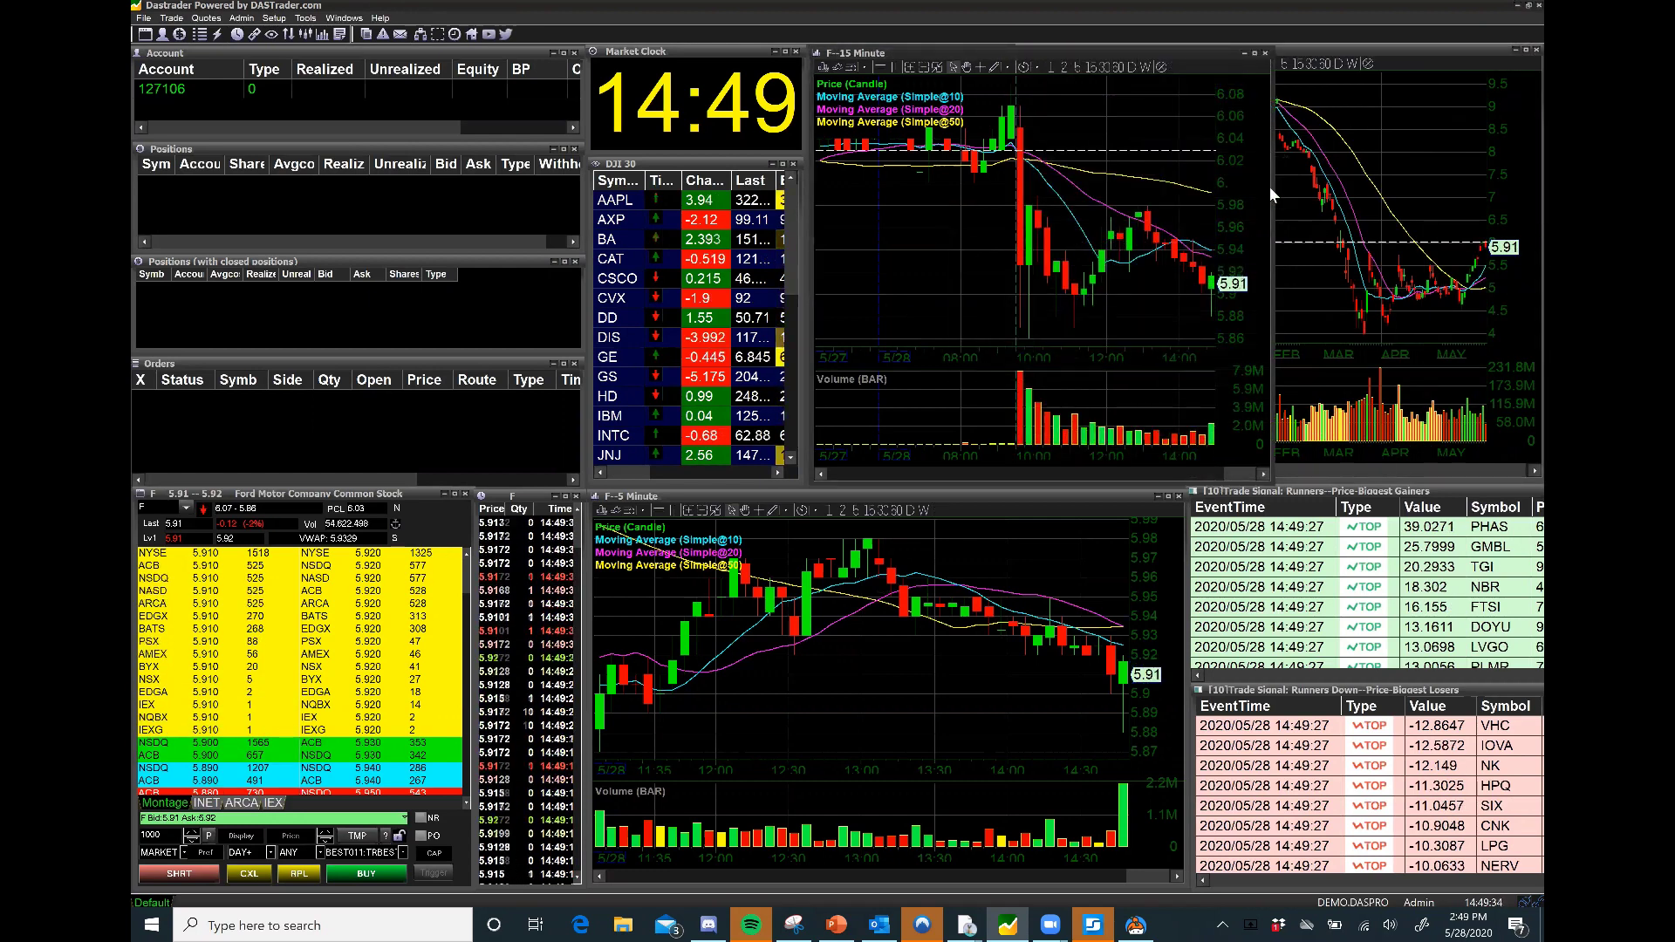
# Bring the daily chart forward, then load EVFM, LL, GMBL and PIXY from the Risers alerts.
pyautogui.click(1436, 150)
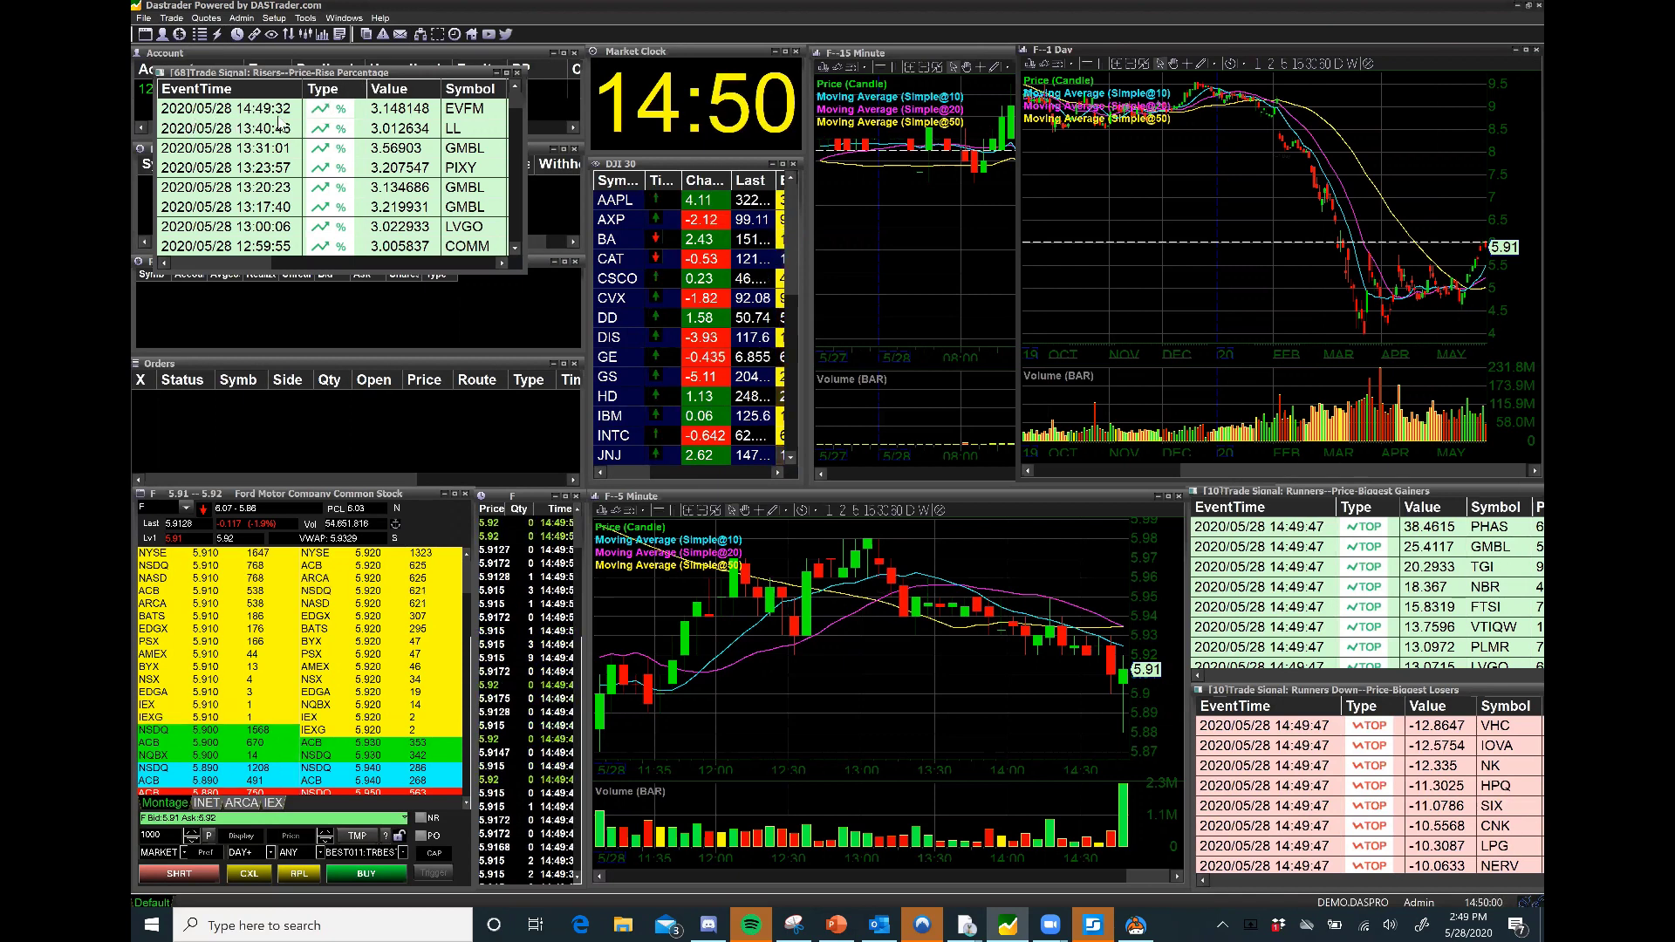
pyautogui.click(471, 109)
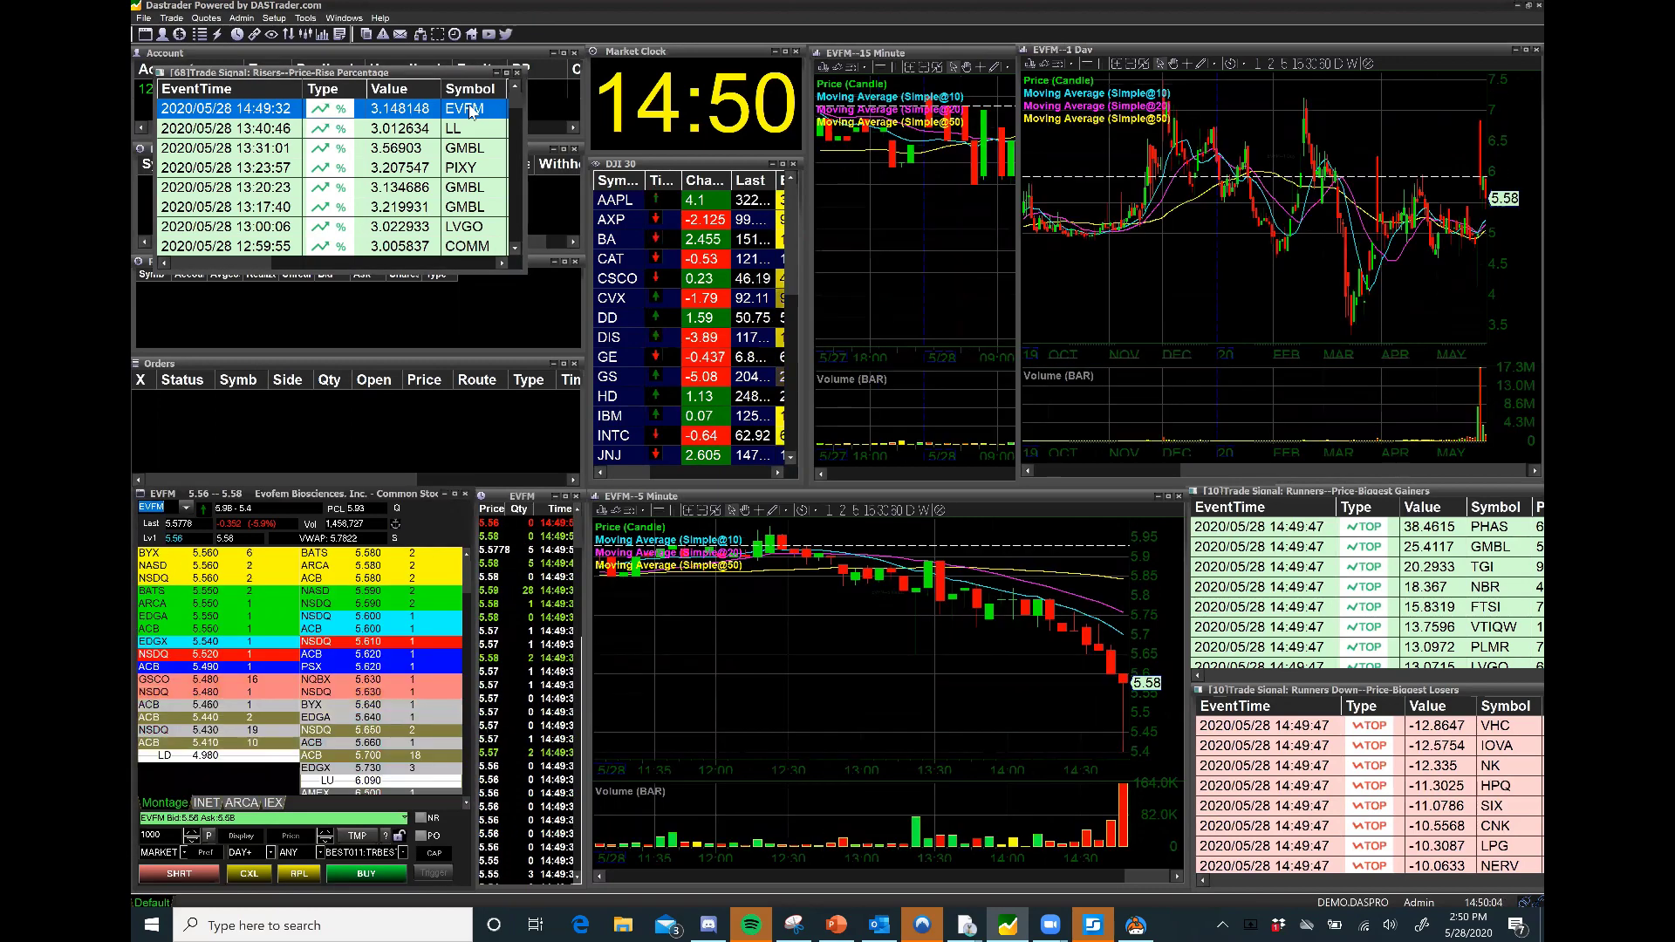
pyautogui.click(450, 131)
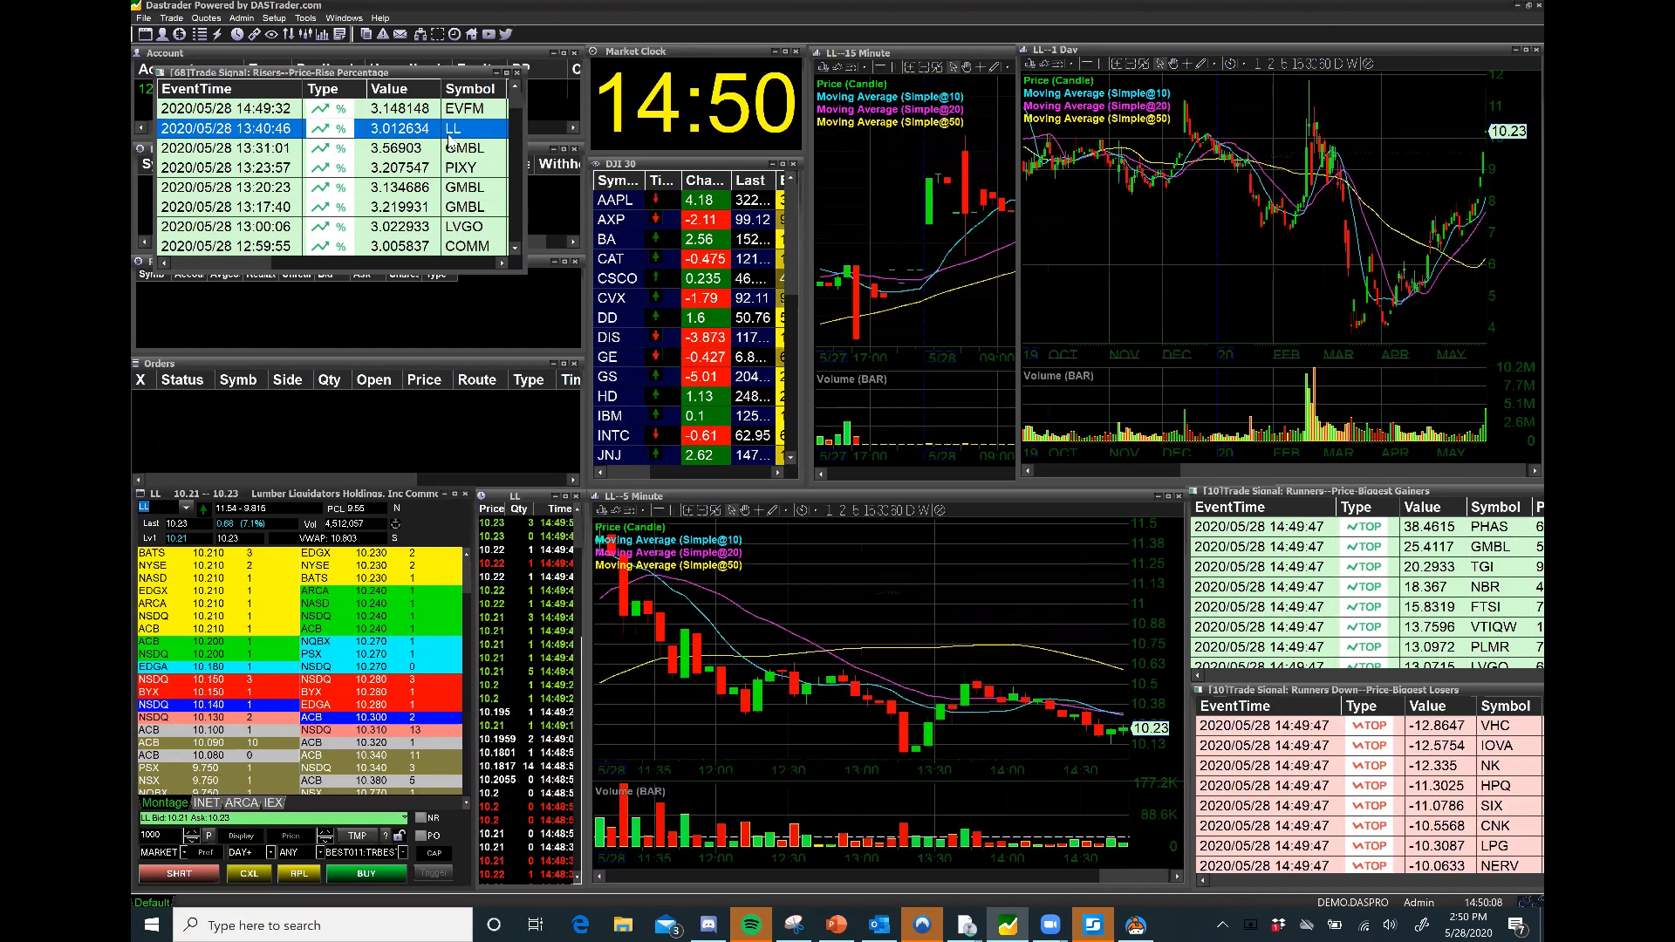
pyautogui.click(458, 150)
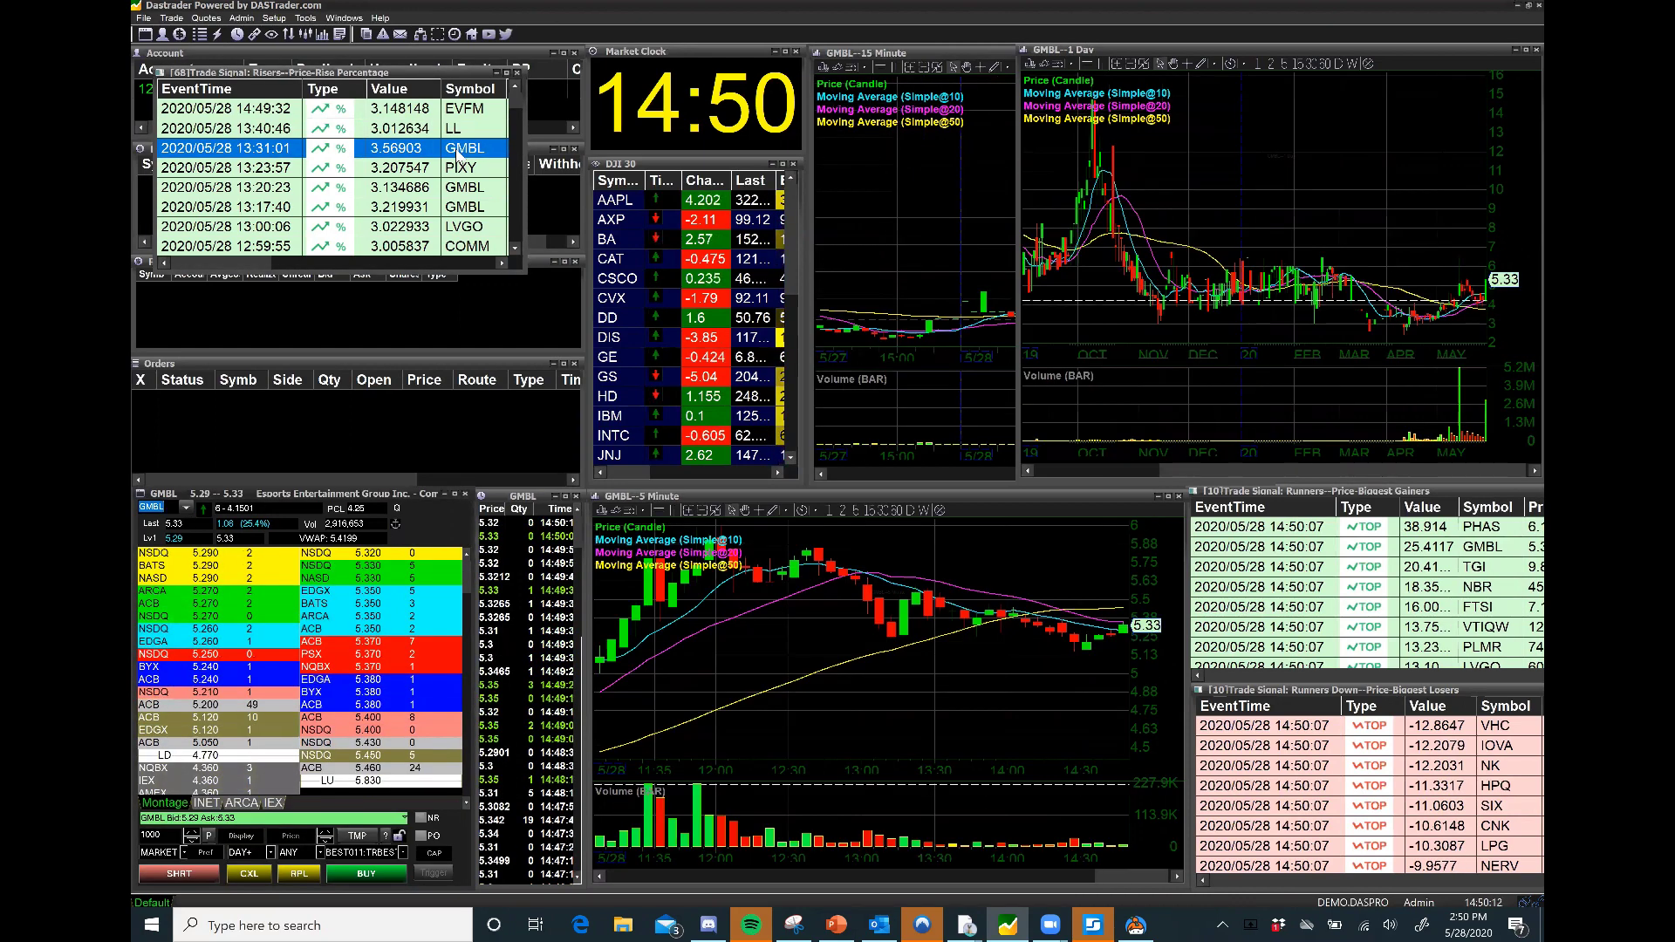
pyautogui.click(463, 170)
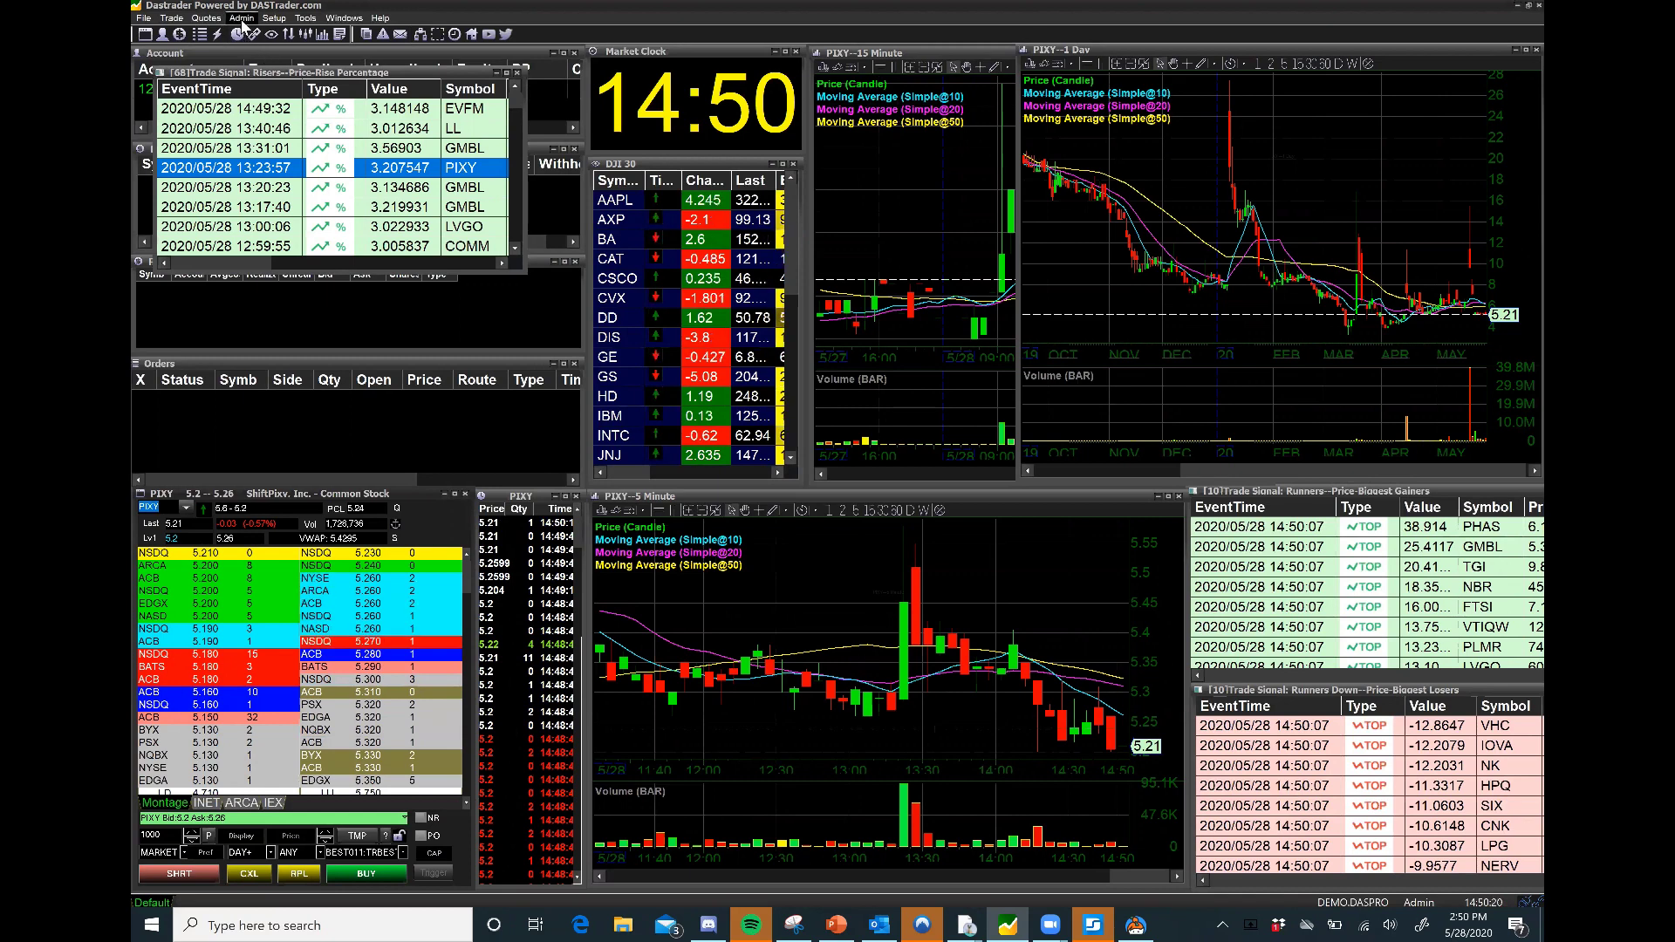
# Open the Trade Signal list from the Tools menu and move it lower on screen.
pyautogui.click(214, 18)
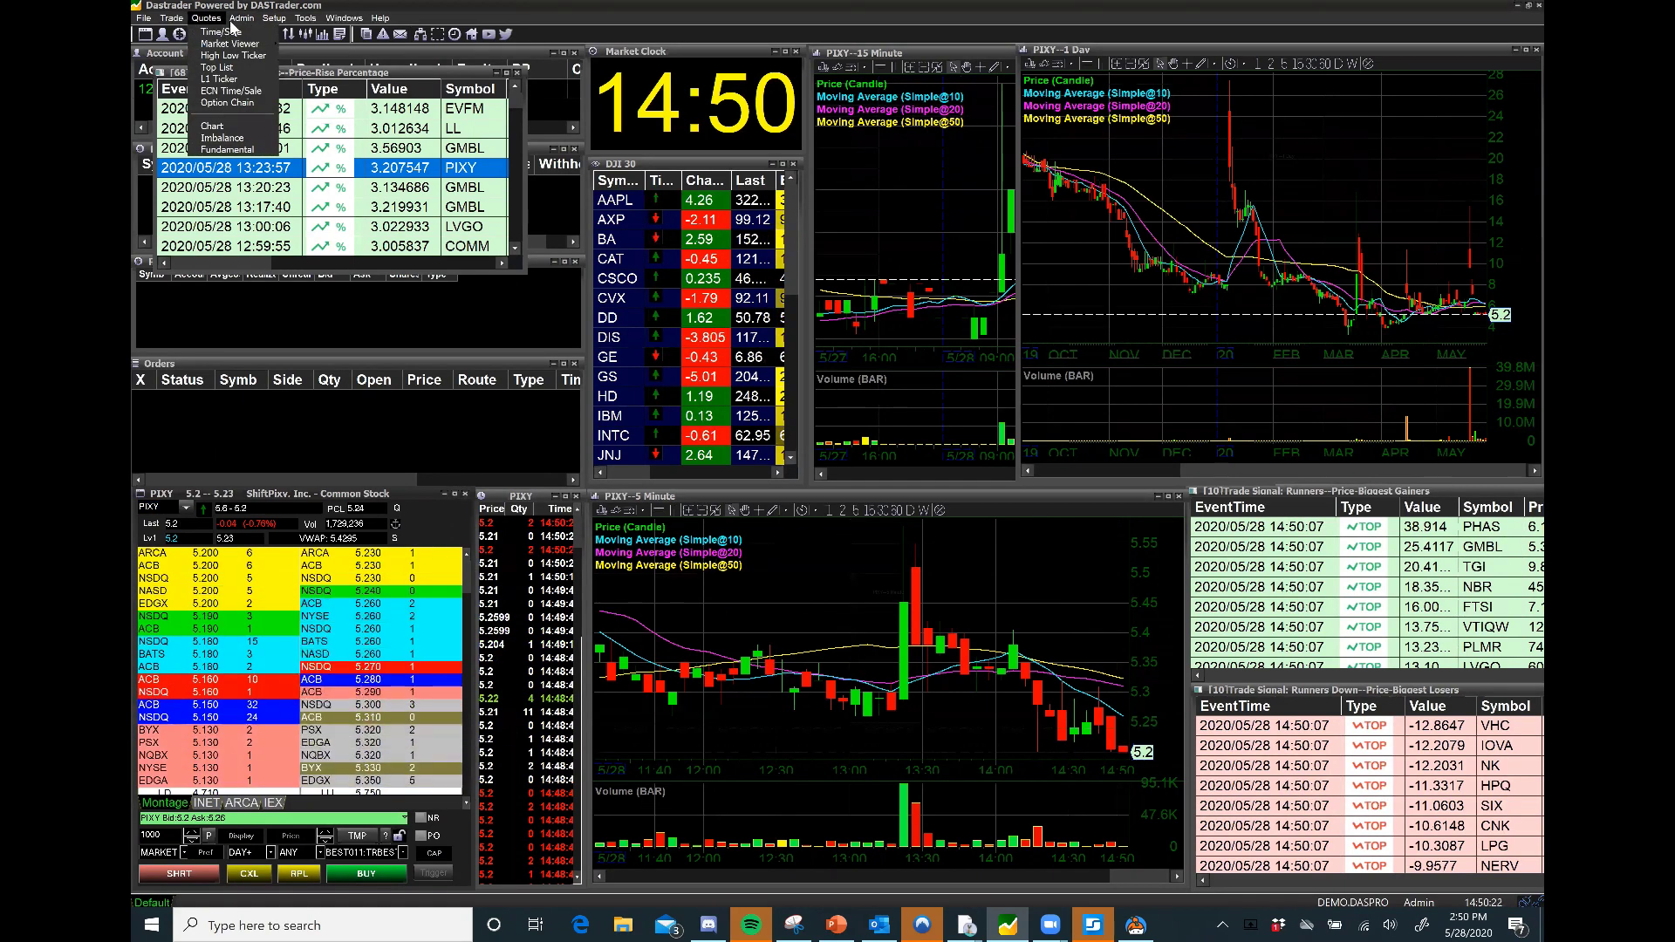
pyautogui.moveTo(242, 21)
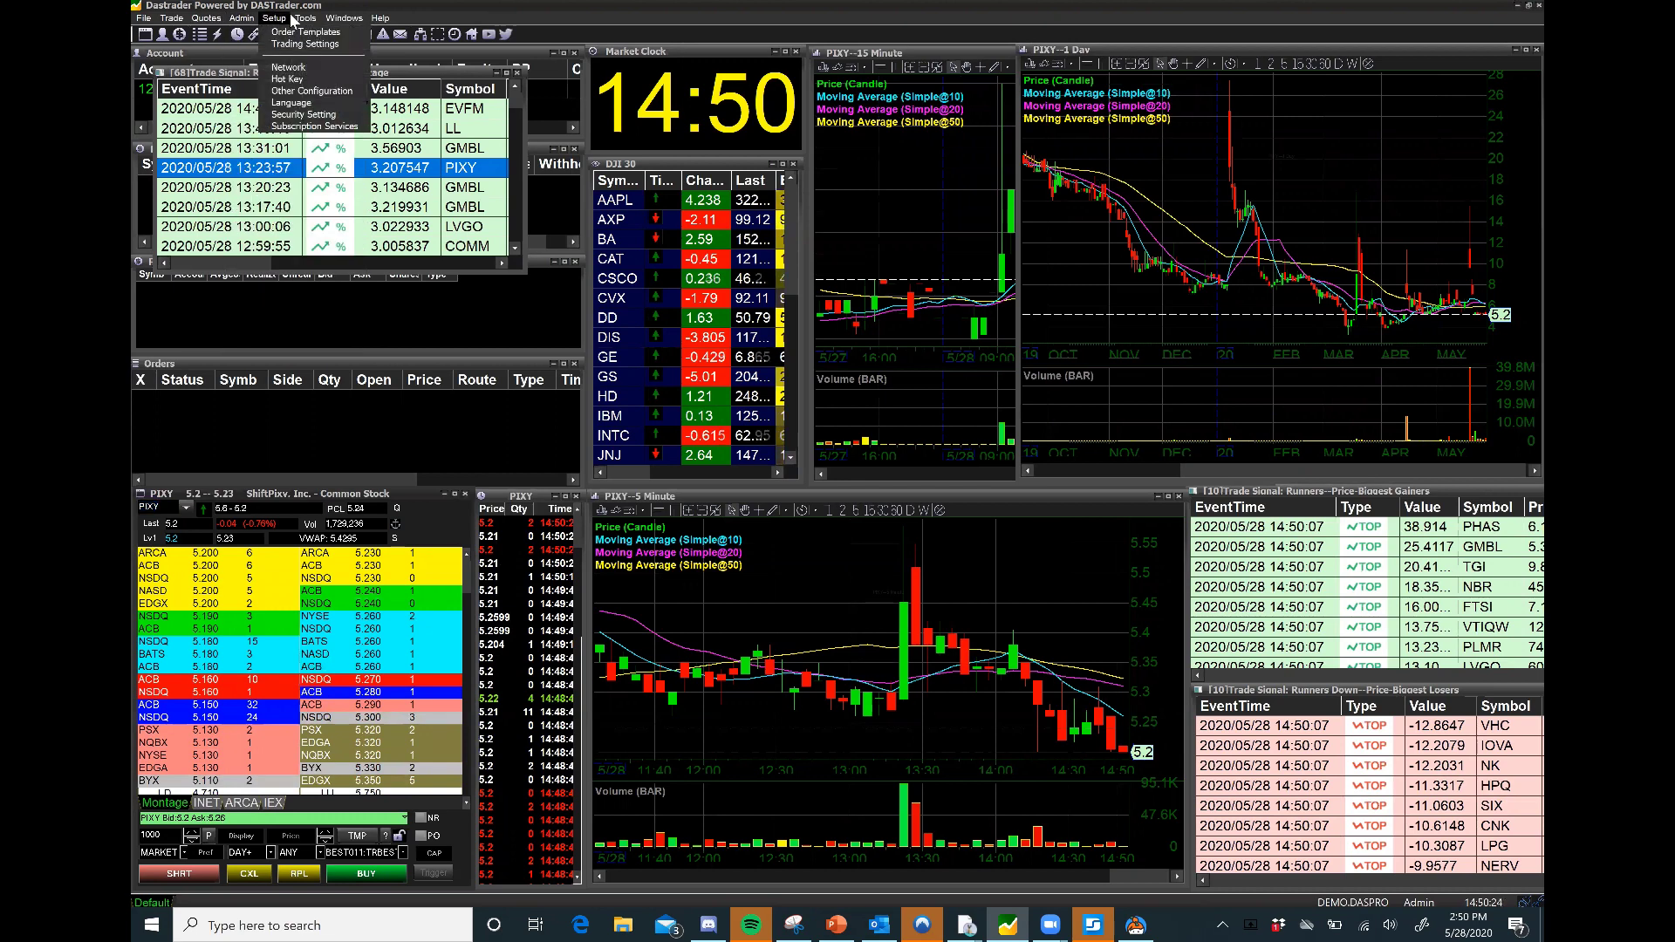
pyautogui.moveTo(310, 20)
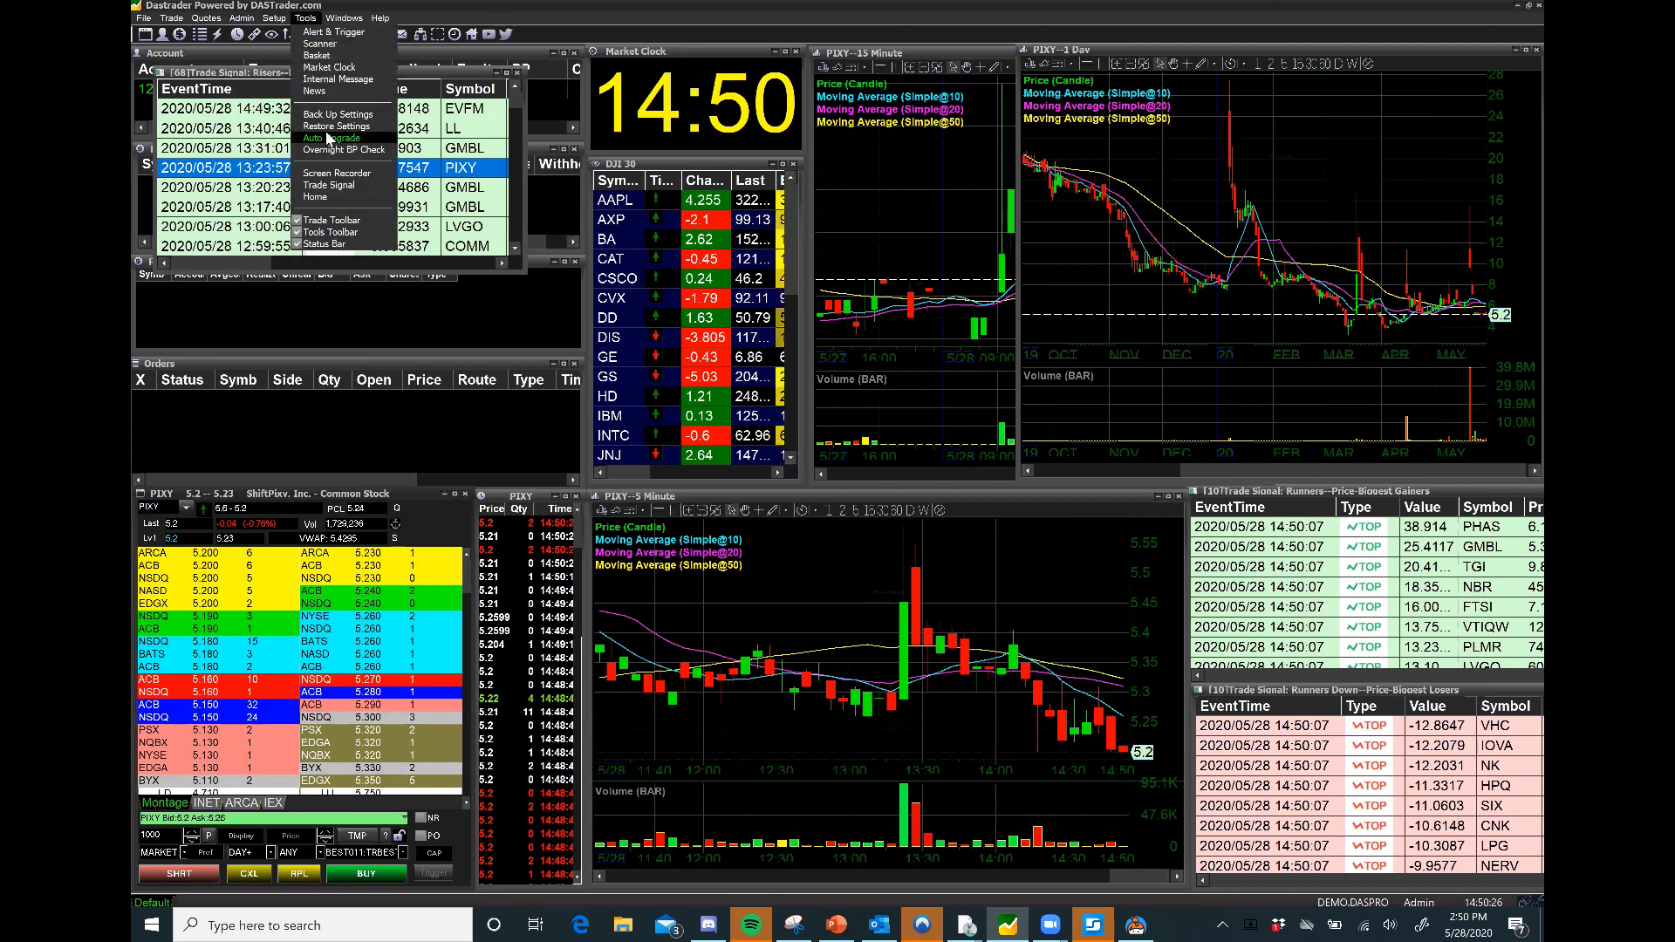
pyautogui.click(335, 185)
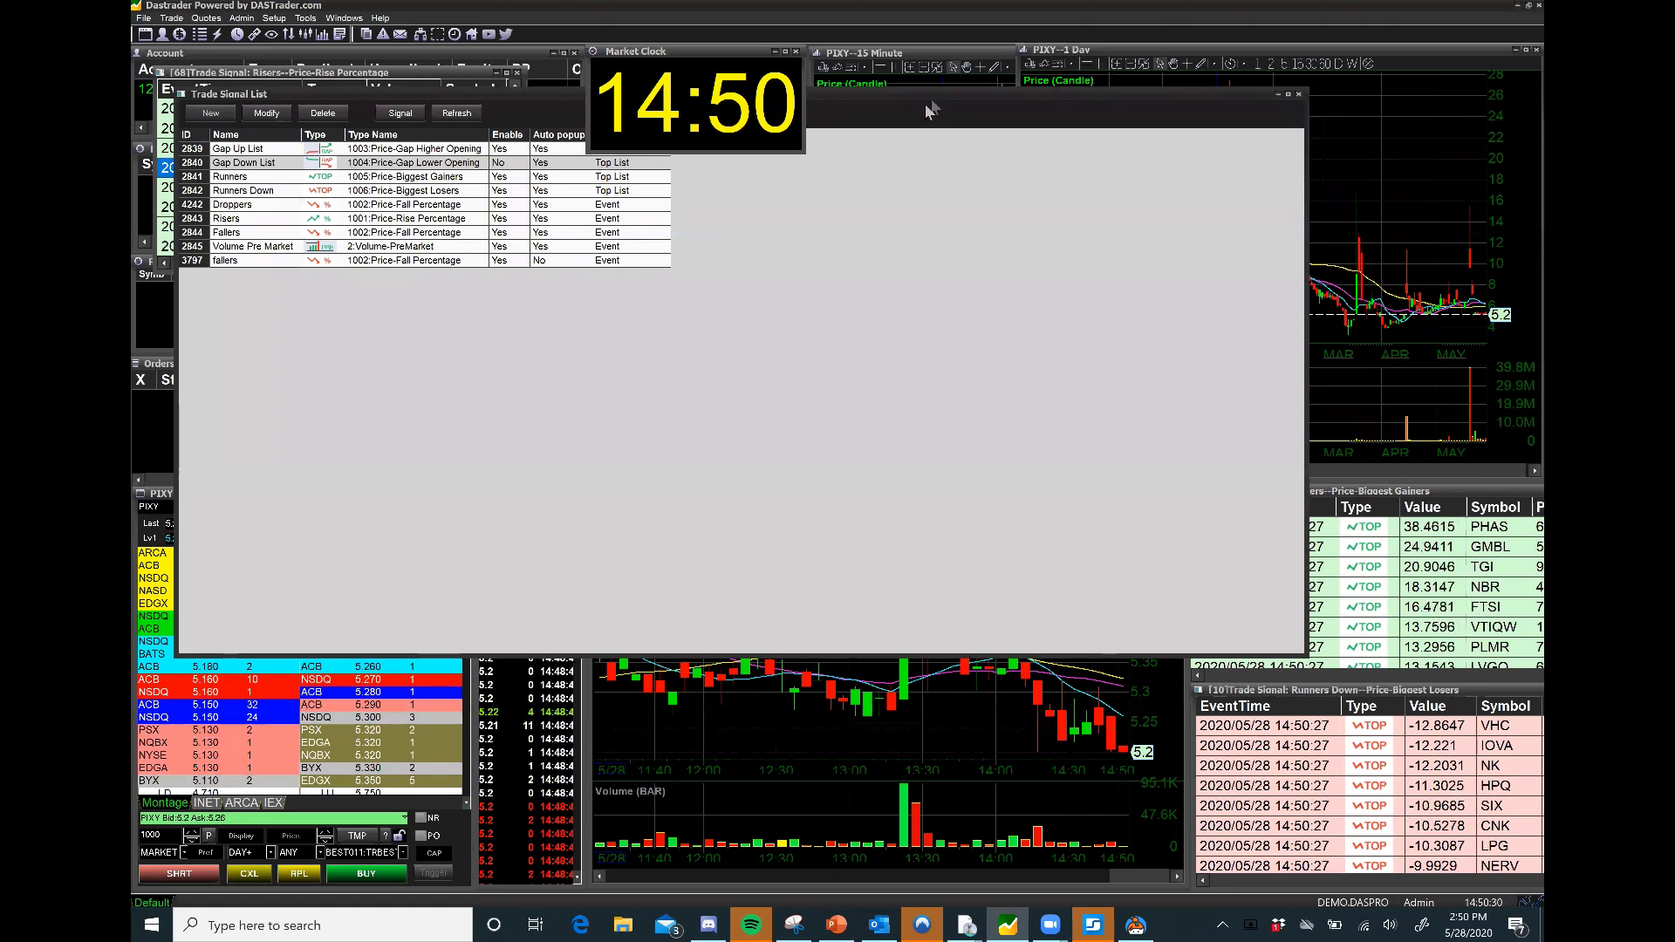
pyautogui.moveTo(934, 96); pyautogui.dragTo(942, 170)
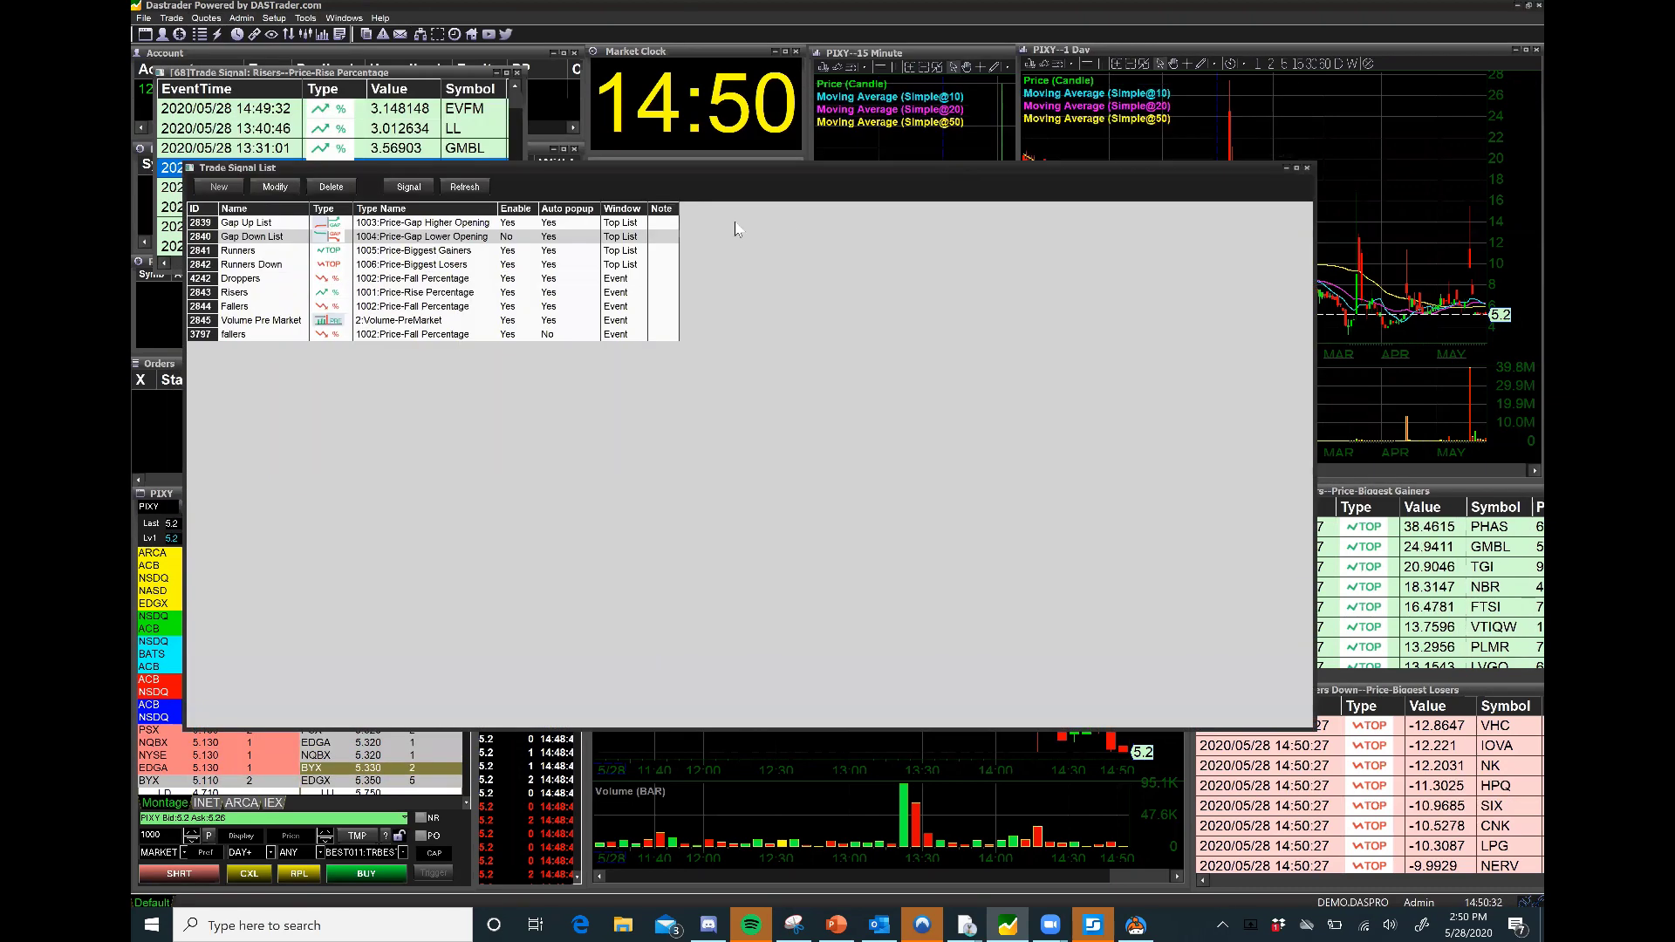
# Enable the Gap Down List scanner and save its settings.
pyautogui.doubleClick(454, 240)
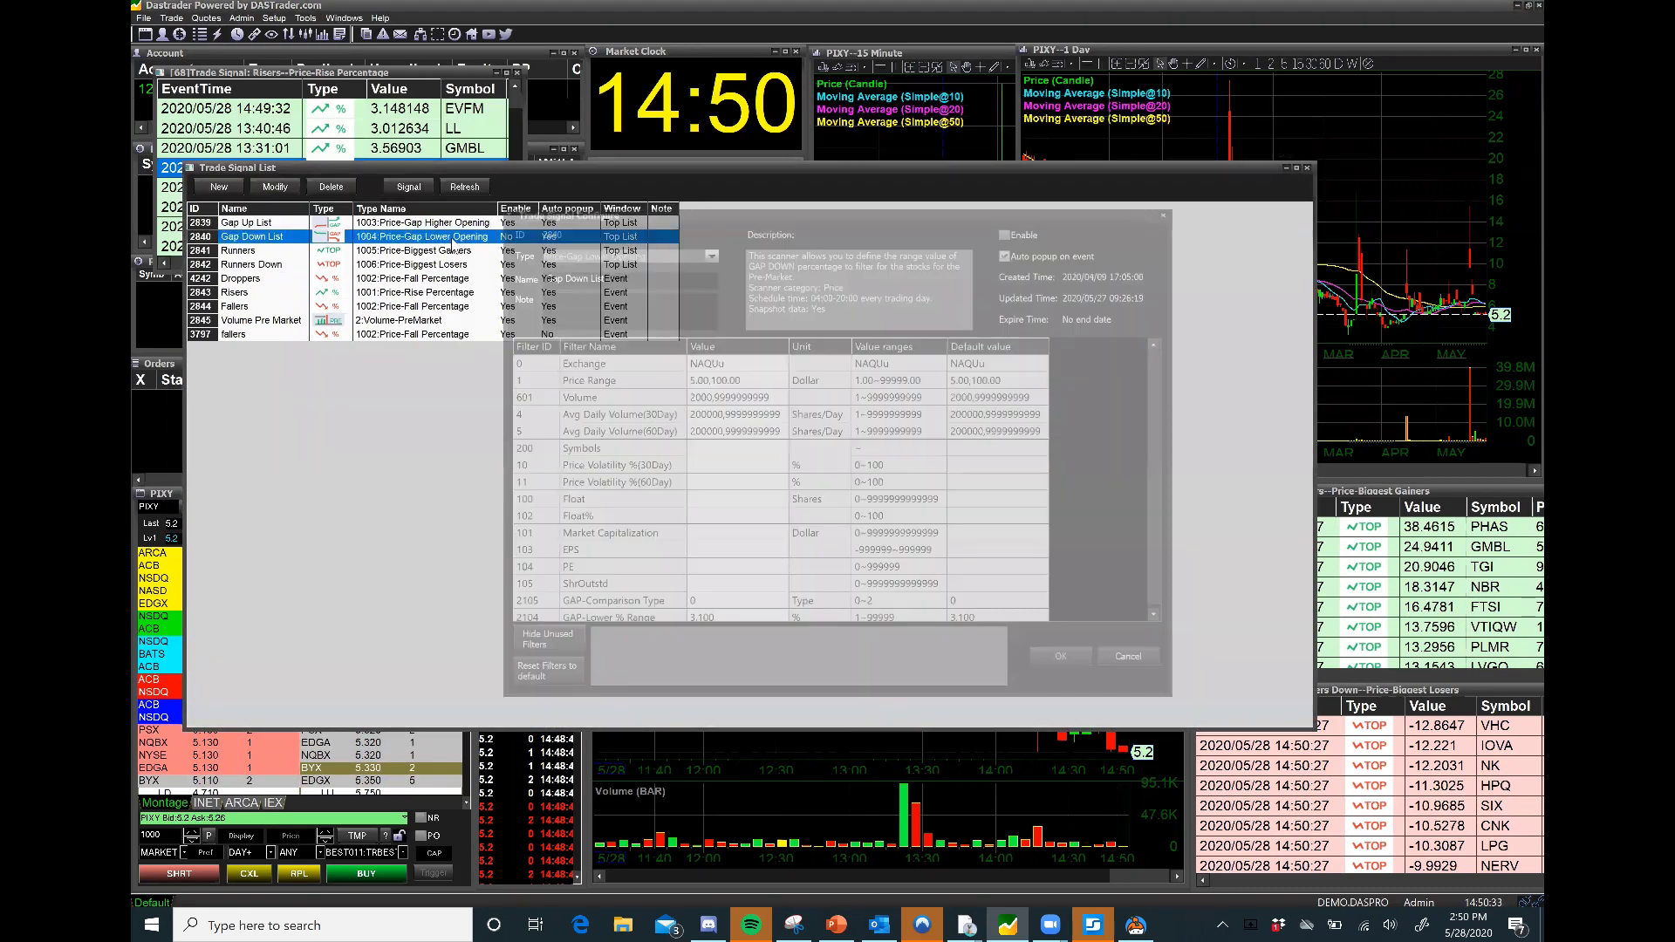
pyautogui.click(1010, 228)
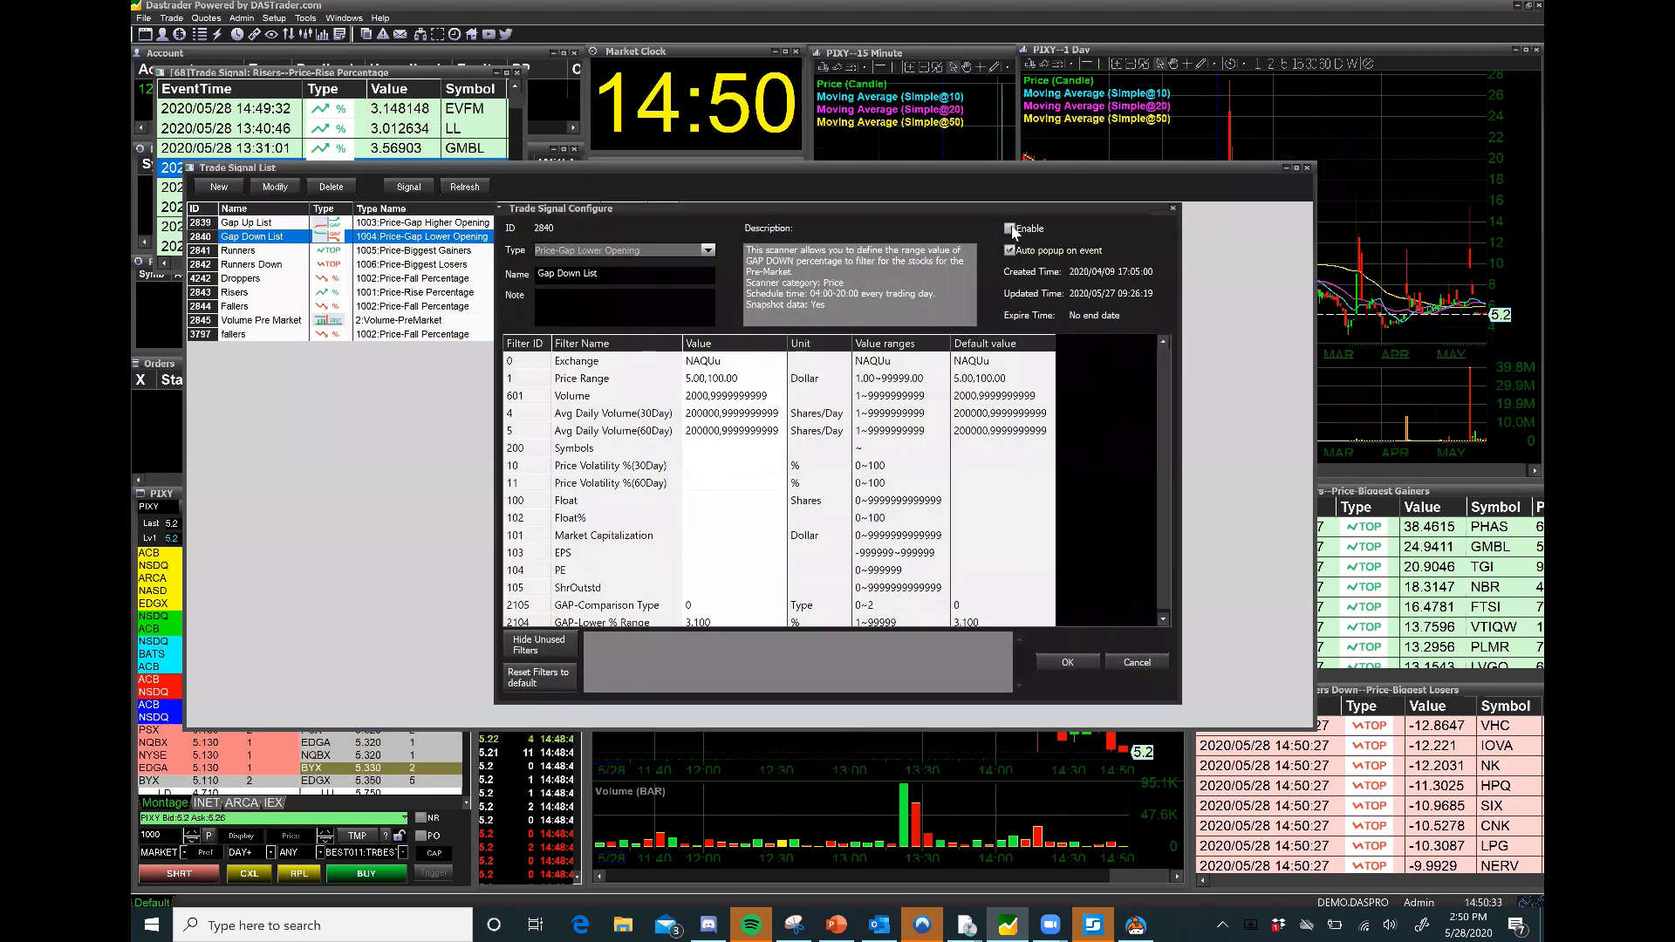
pyautogui.click(1070, 664)
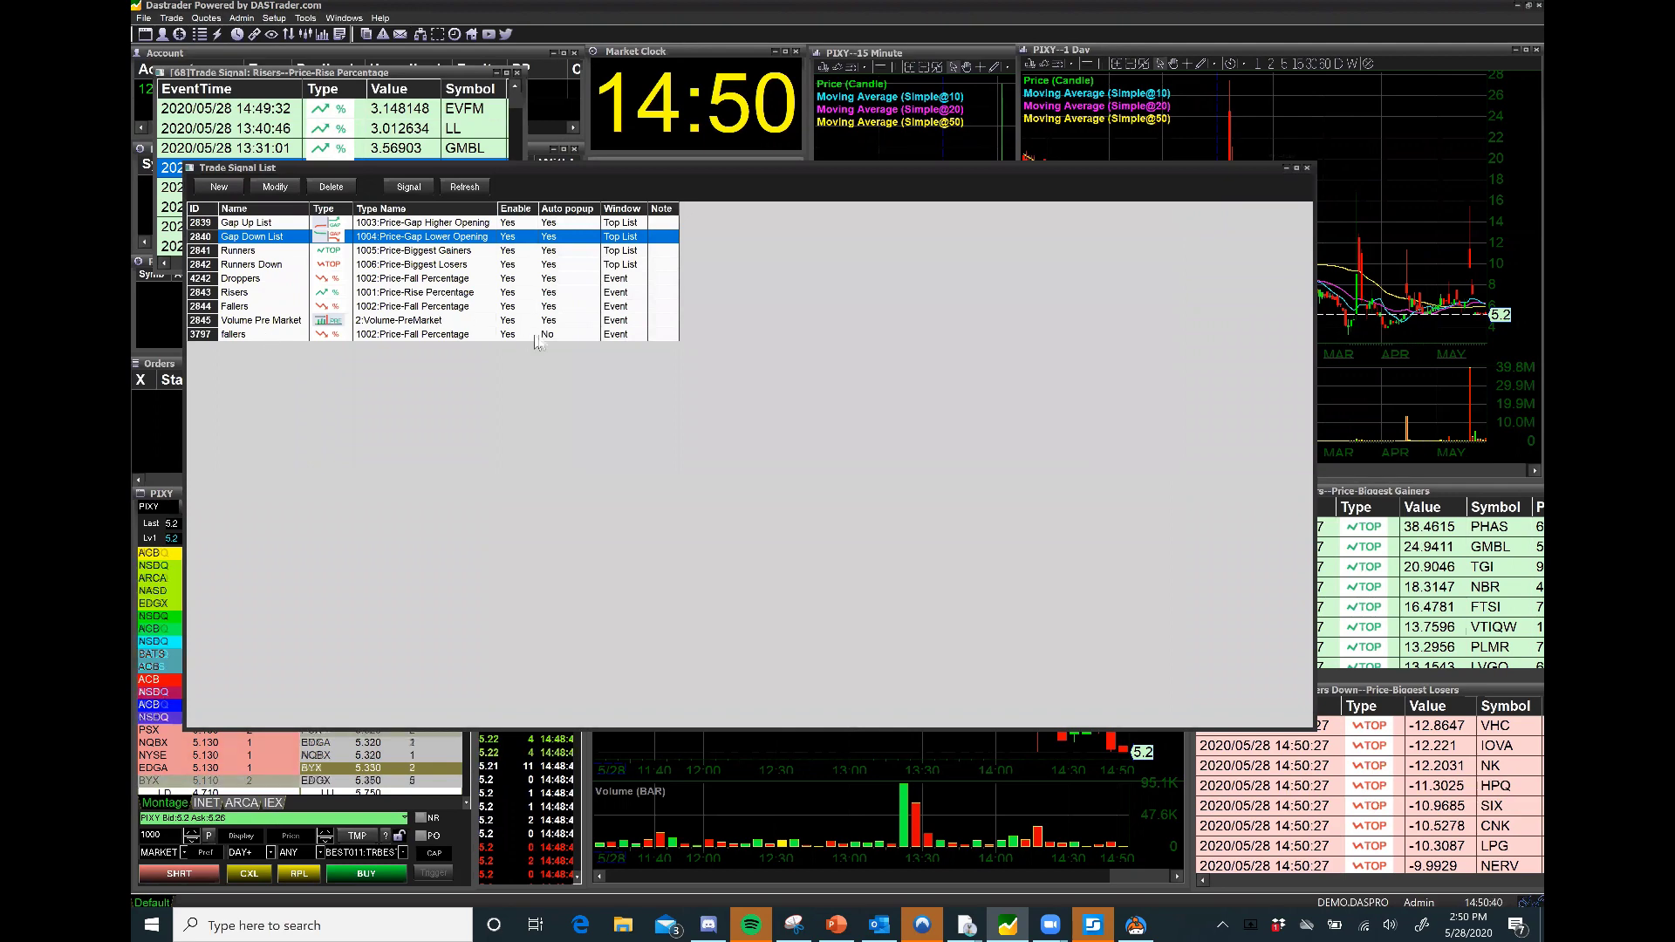
# Set the fallers scanner to auto popup on event, then open the Gap Up List settings.
pyautogui.doubleClick(262, 334)
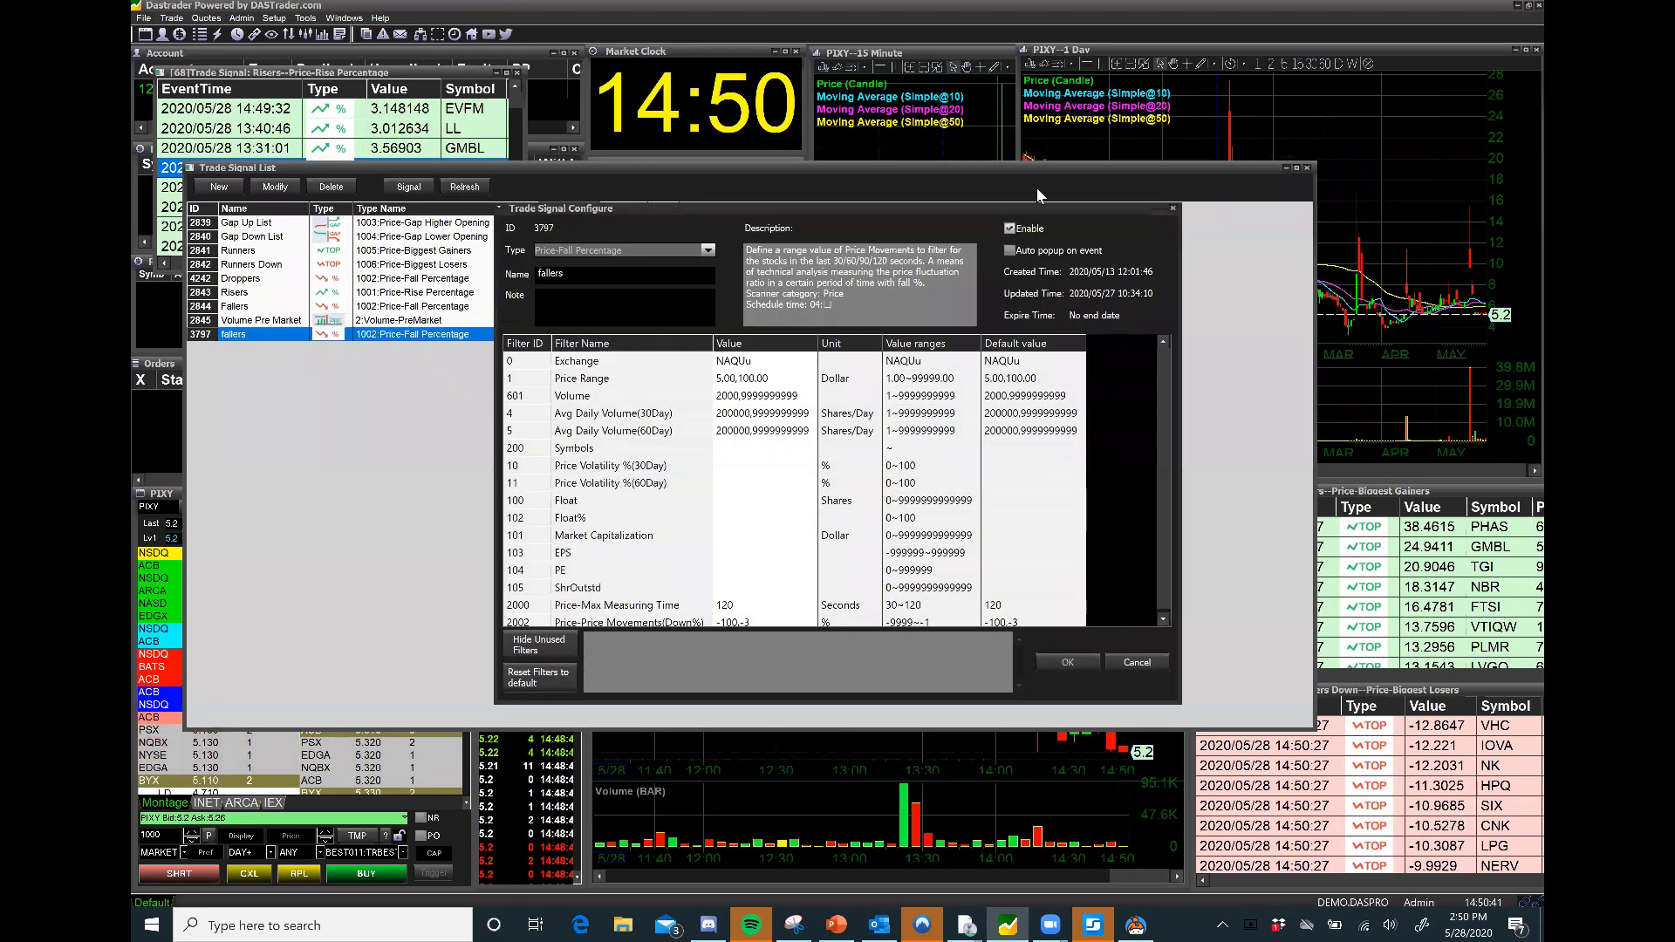
pyautogui.click(1010, 251)
pyautogui.click(1067, 661)
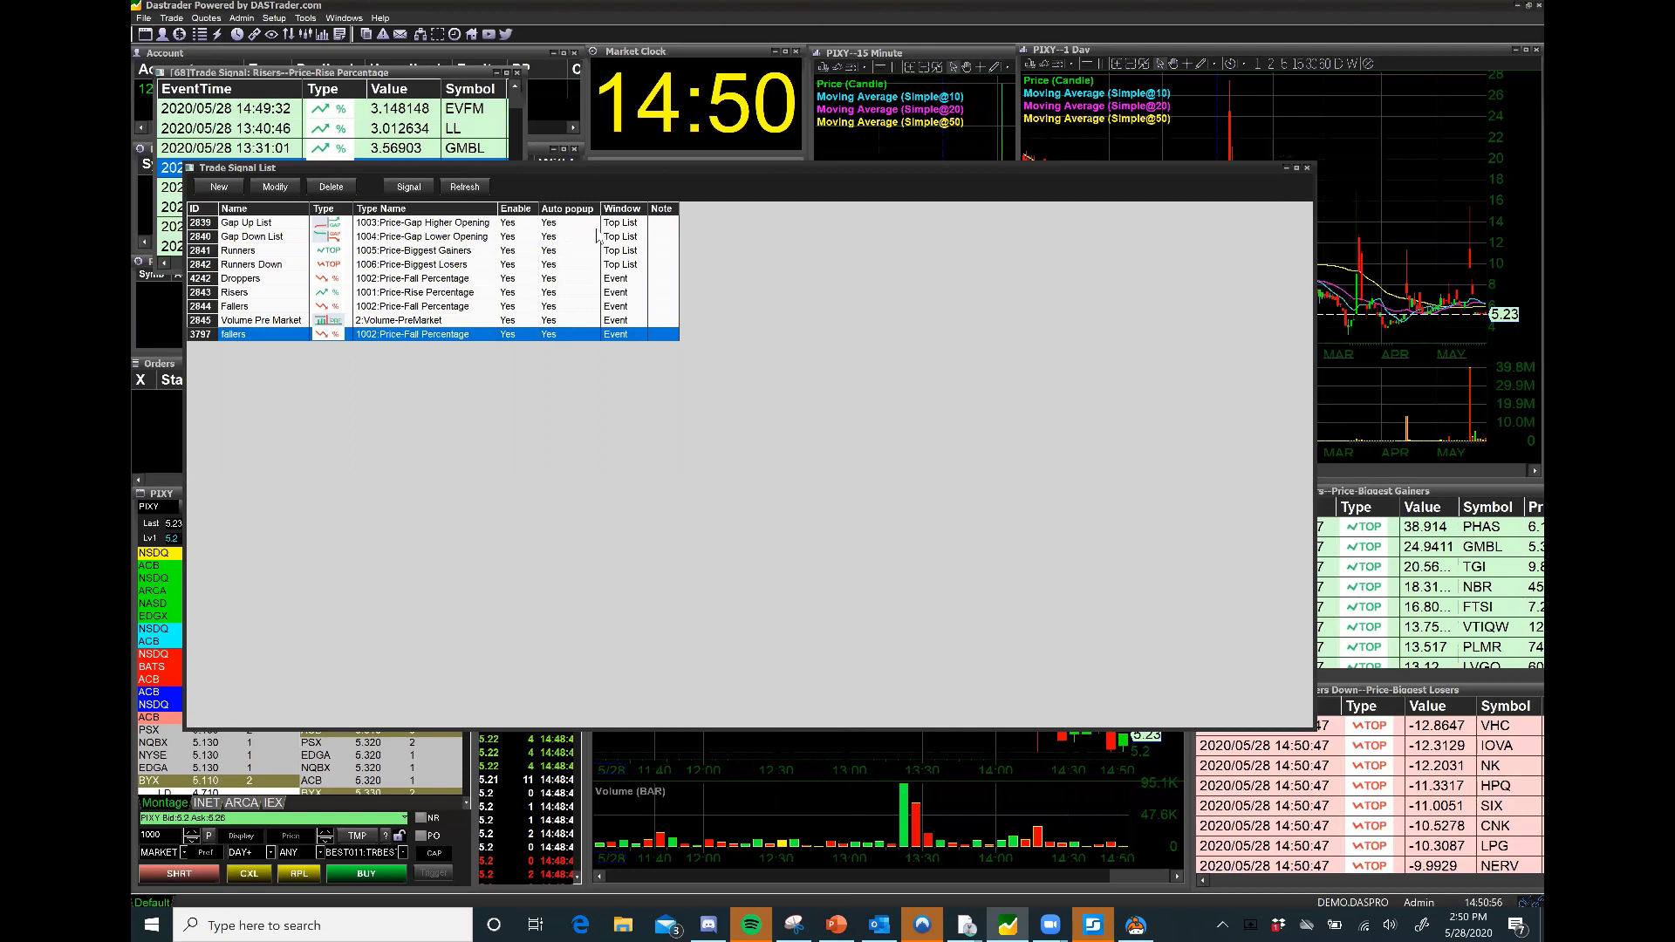
pyautogui.doubleClick(475, 225)
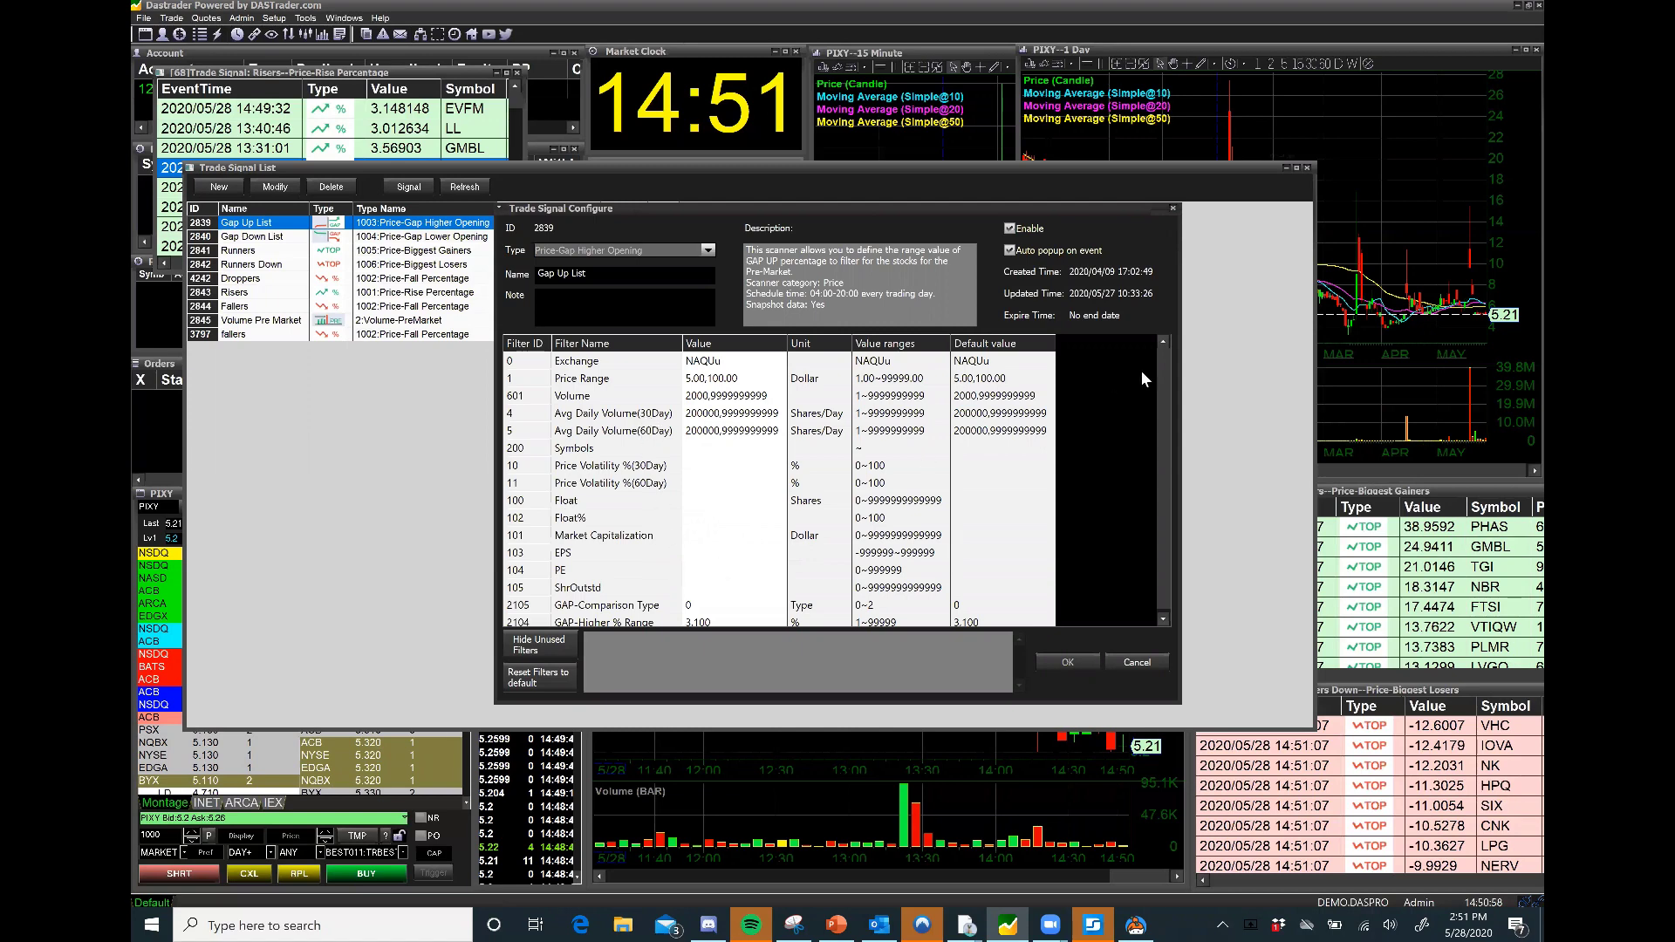
pyautogui.moveTo(1160, 379); pyautogui.dragTo(1158, 405)
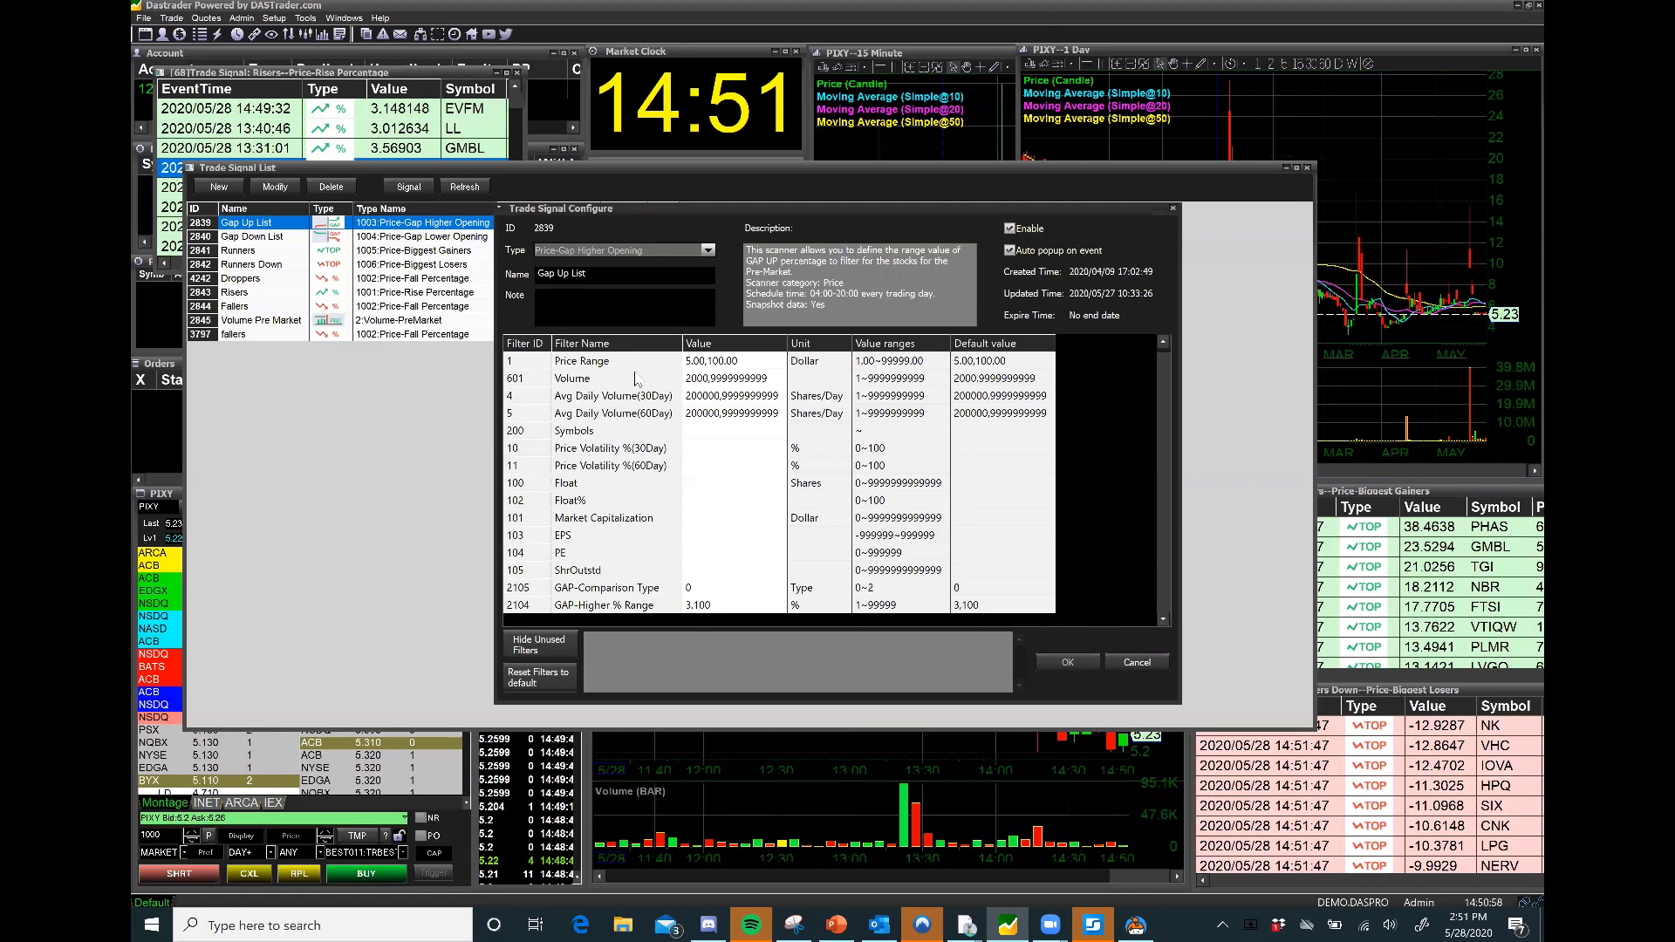
pyautogui.click(1174, 211)
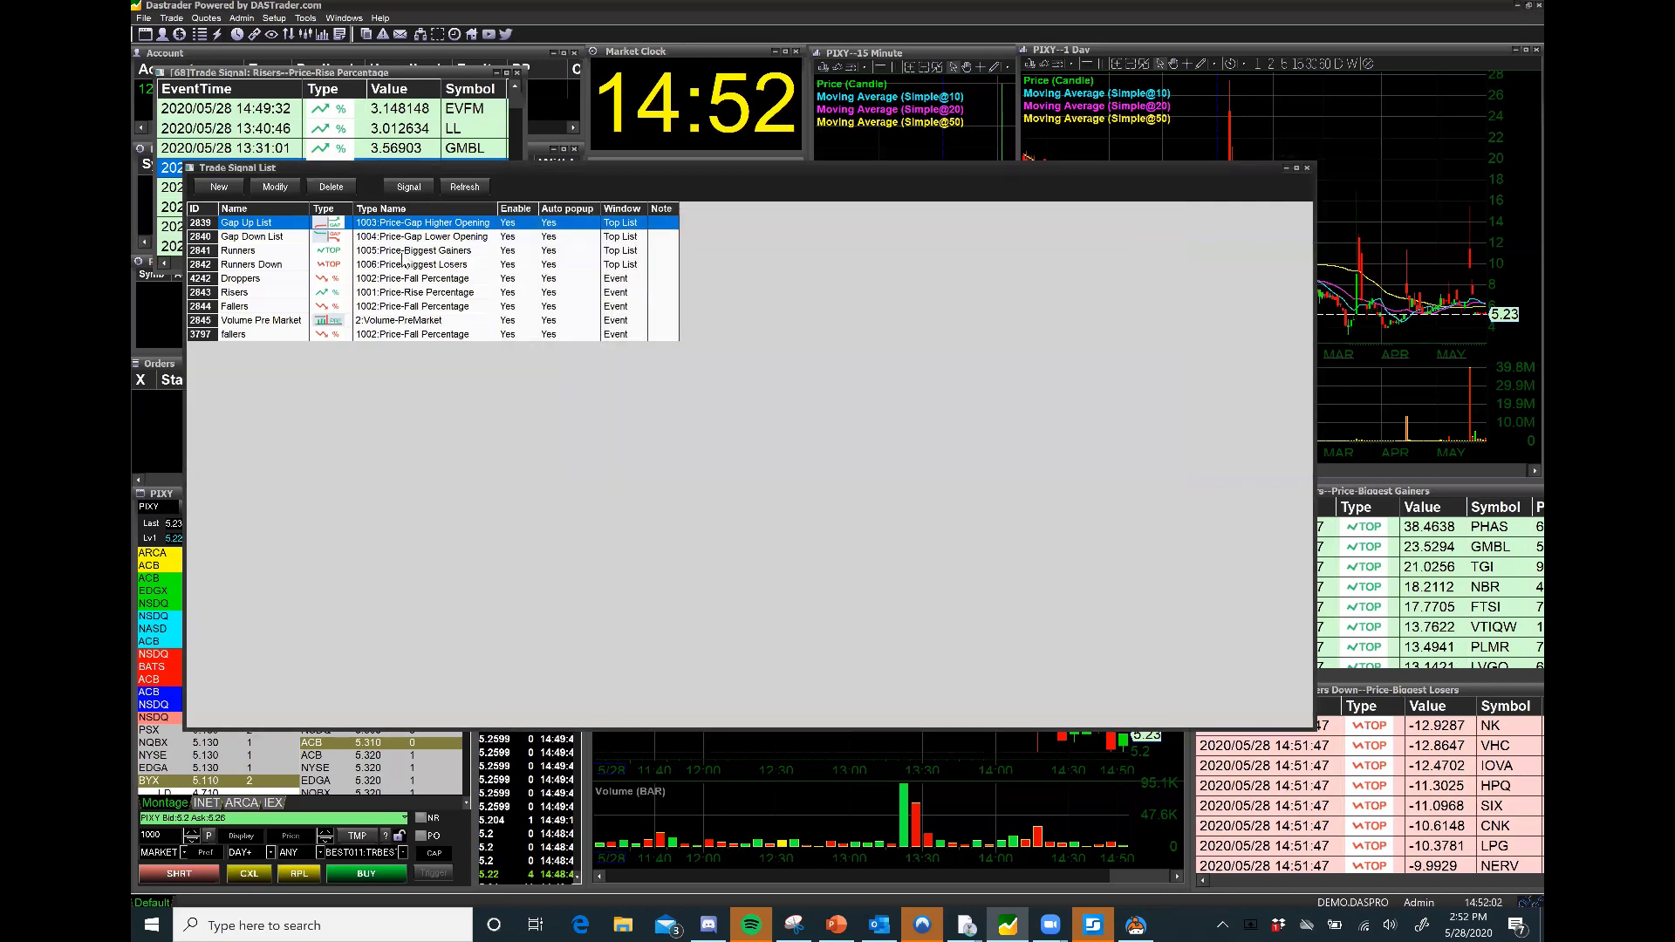
pyautogui.click(350, 240)
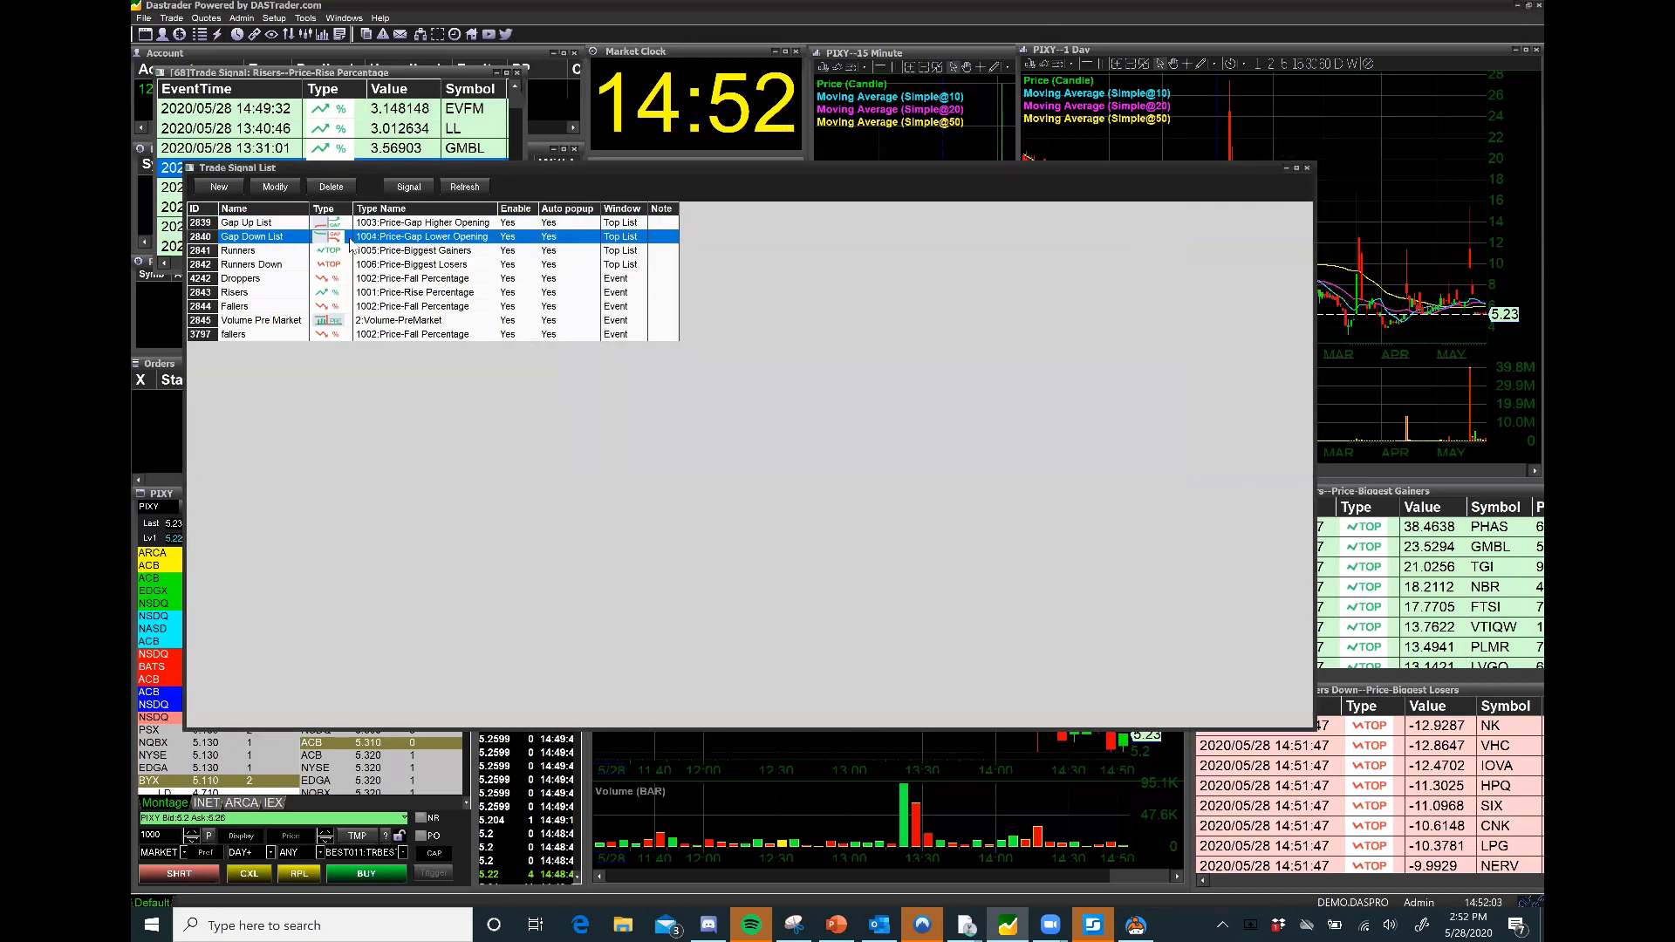
pyautogui.doubleClick(247, 242)
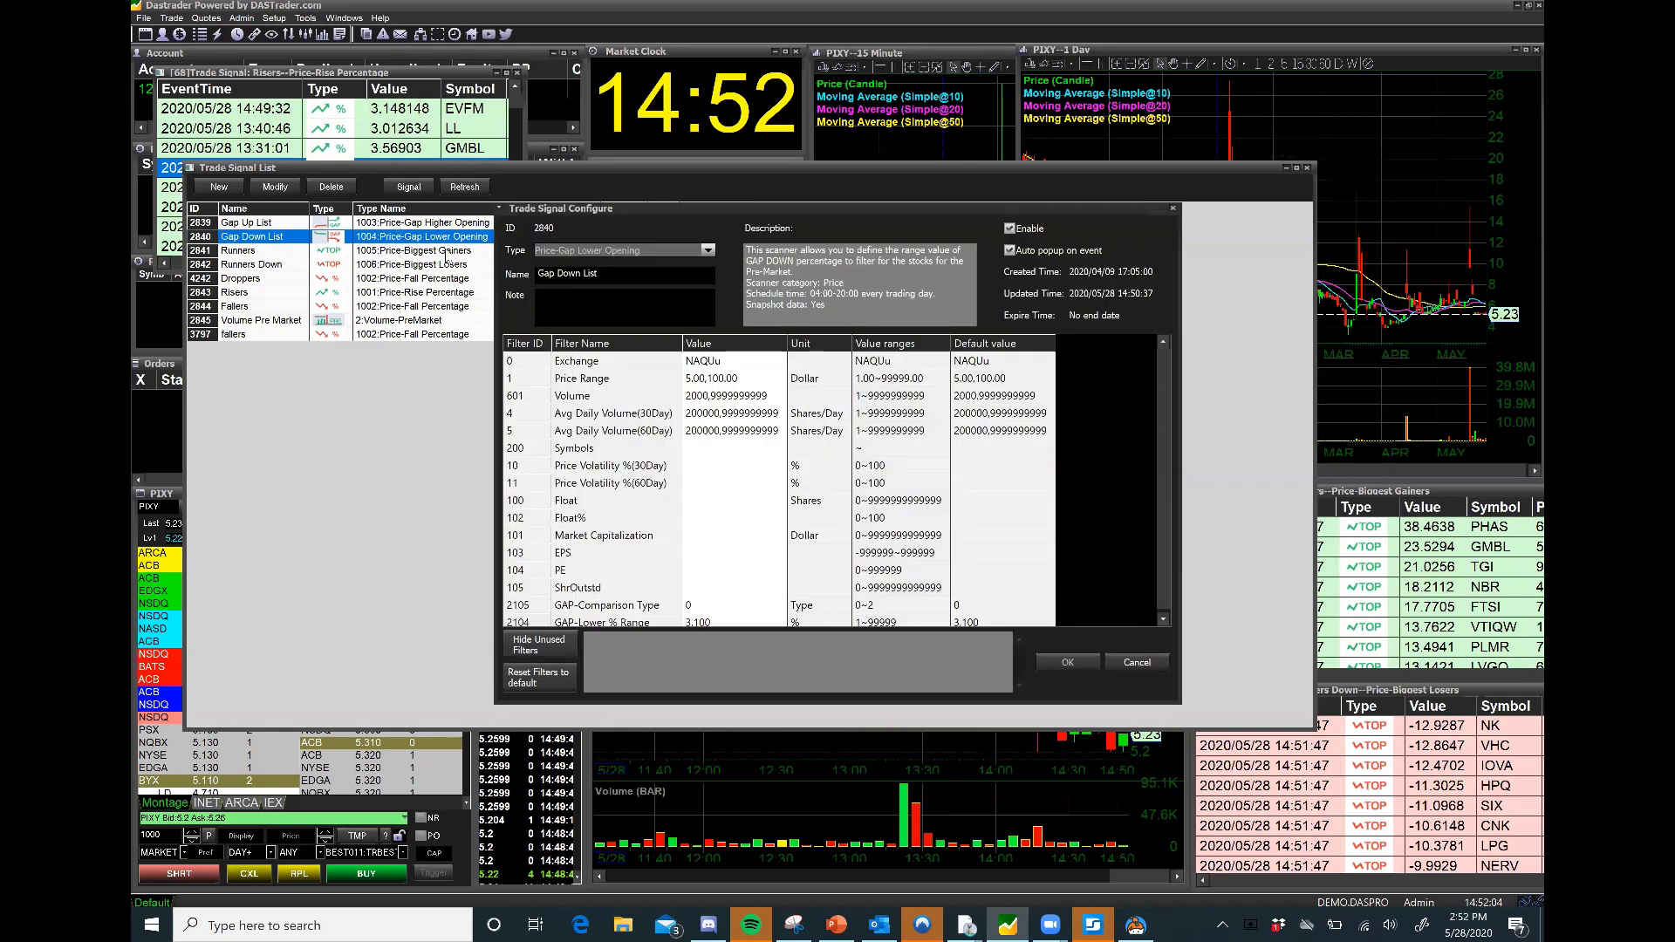
pyautogui.click(1173, 207)
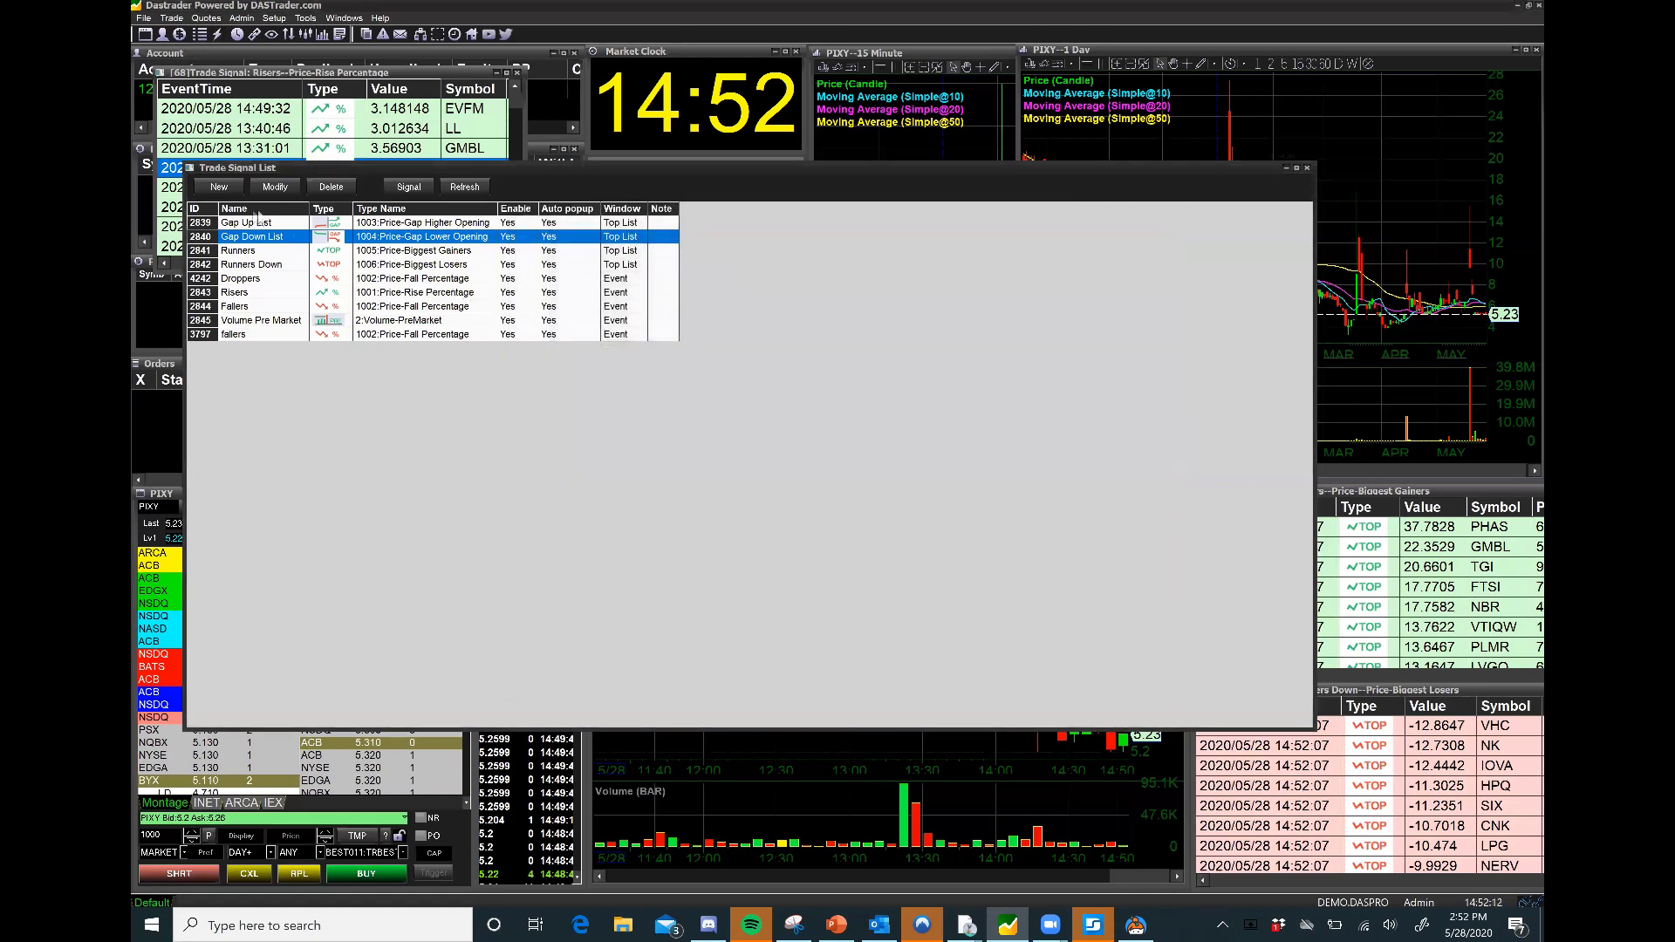
# Create and save a Price-Crossed above VWAP(Price) signal named 'Price above VWAP'.
pyautogui.click(219, 186)
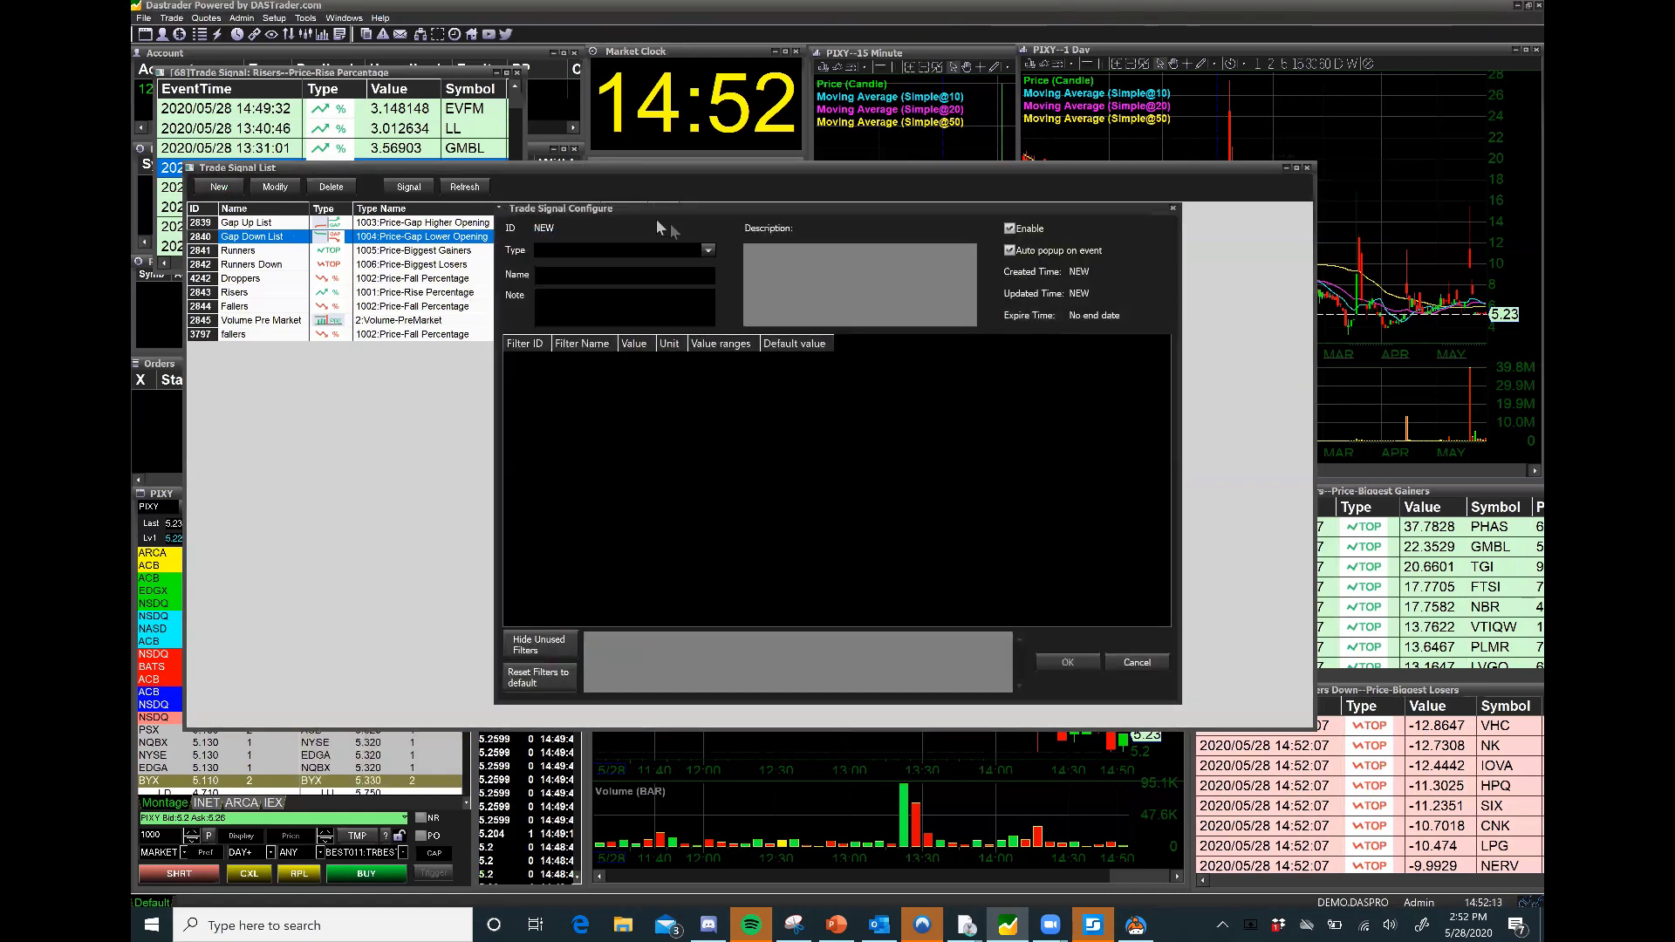
pyautogui.click(709, 250)
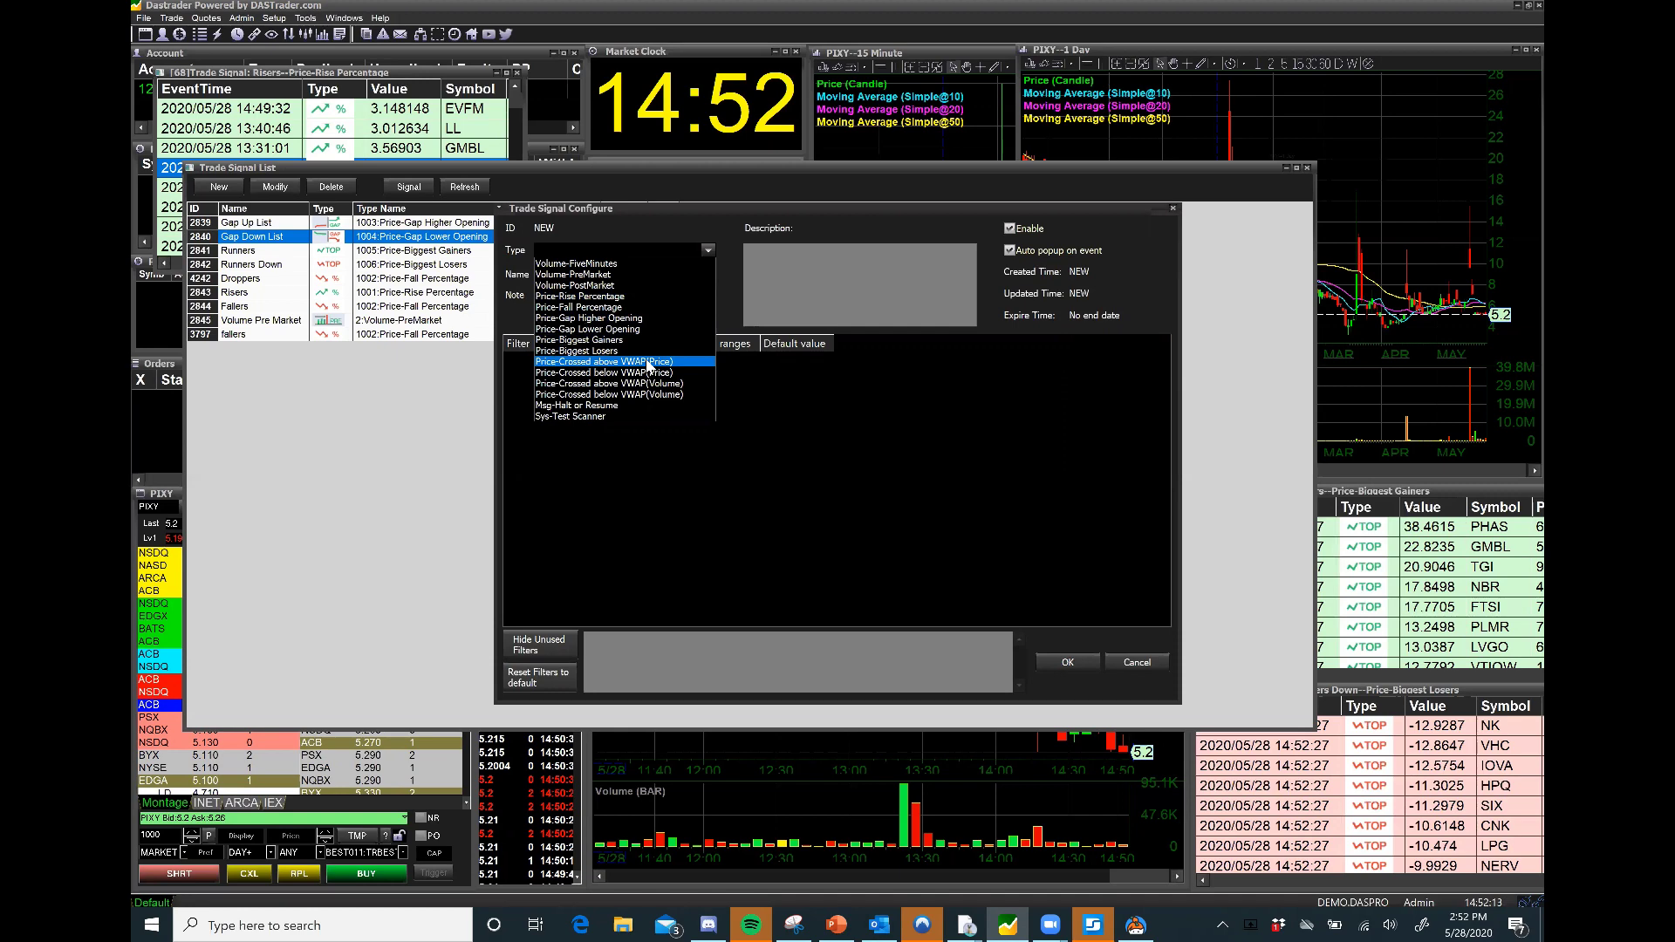
pyautogui.click(647, 363)
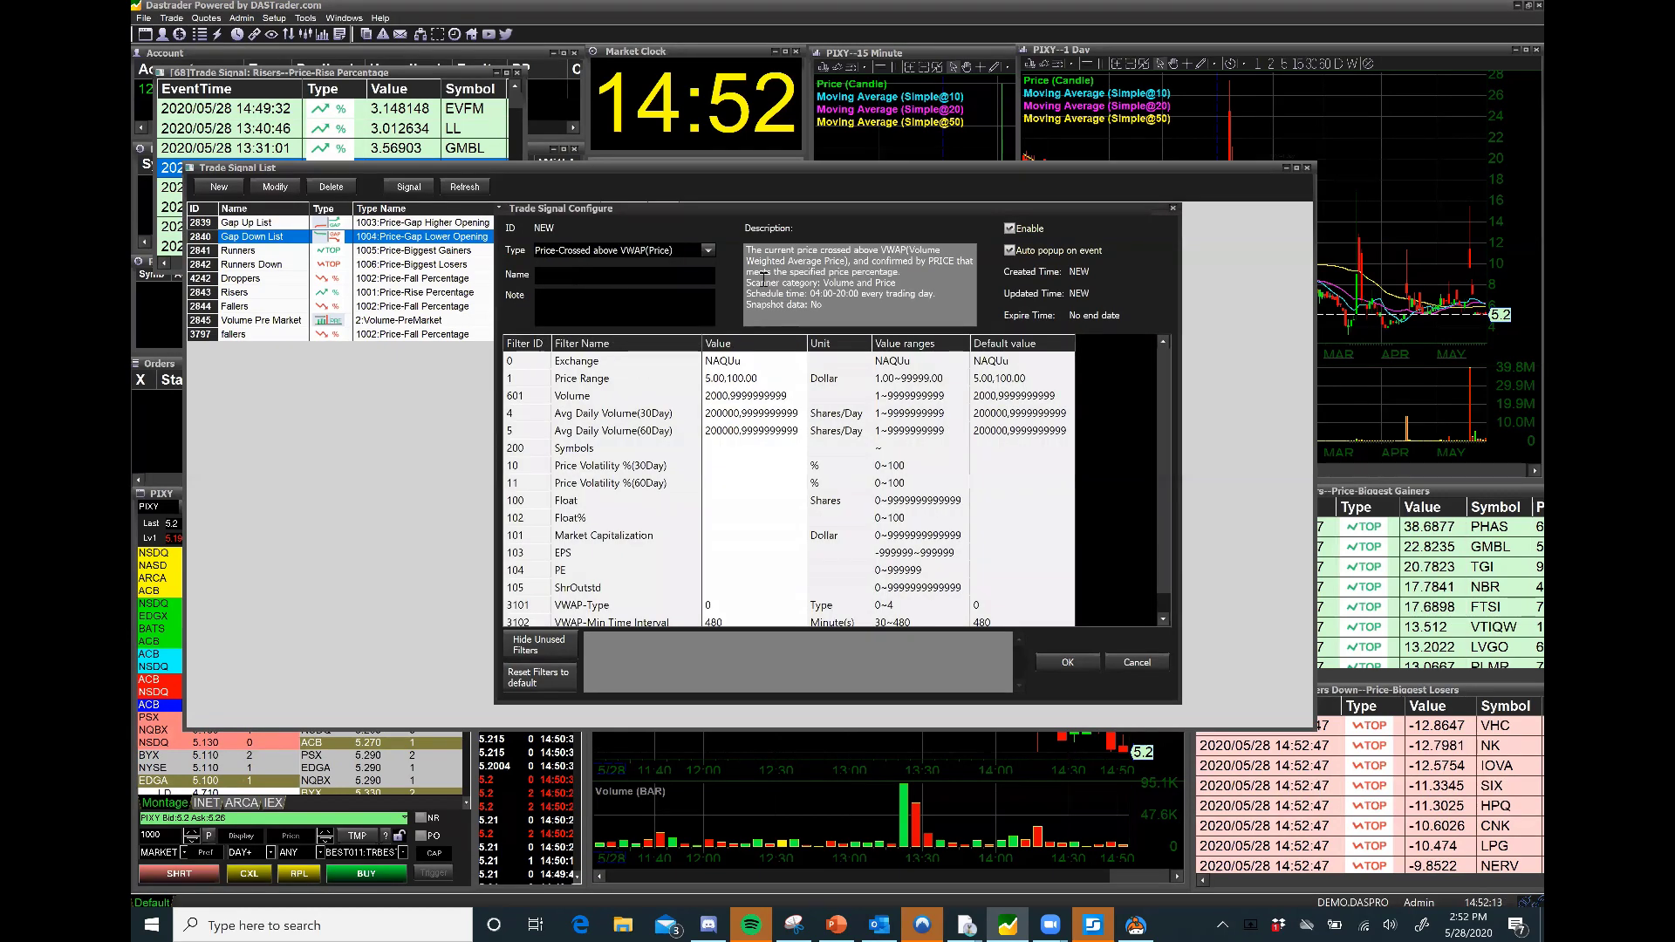
pyautogui.write('VWAP')
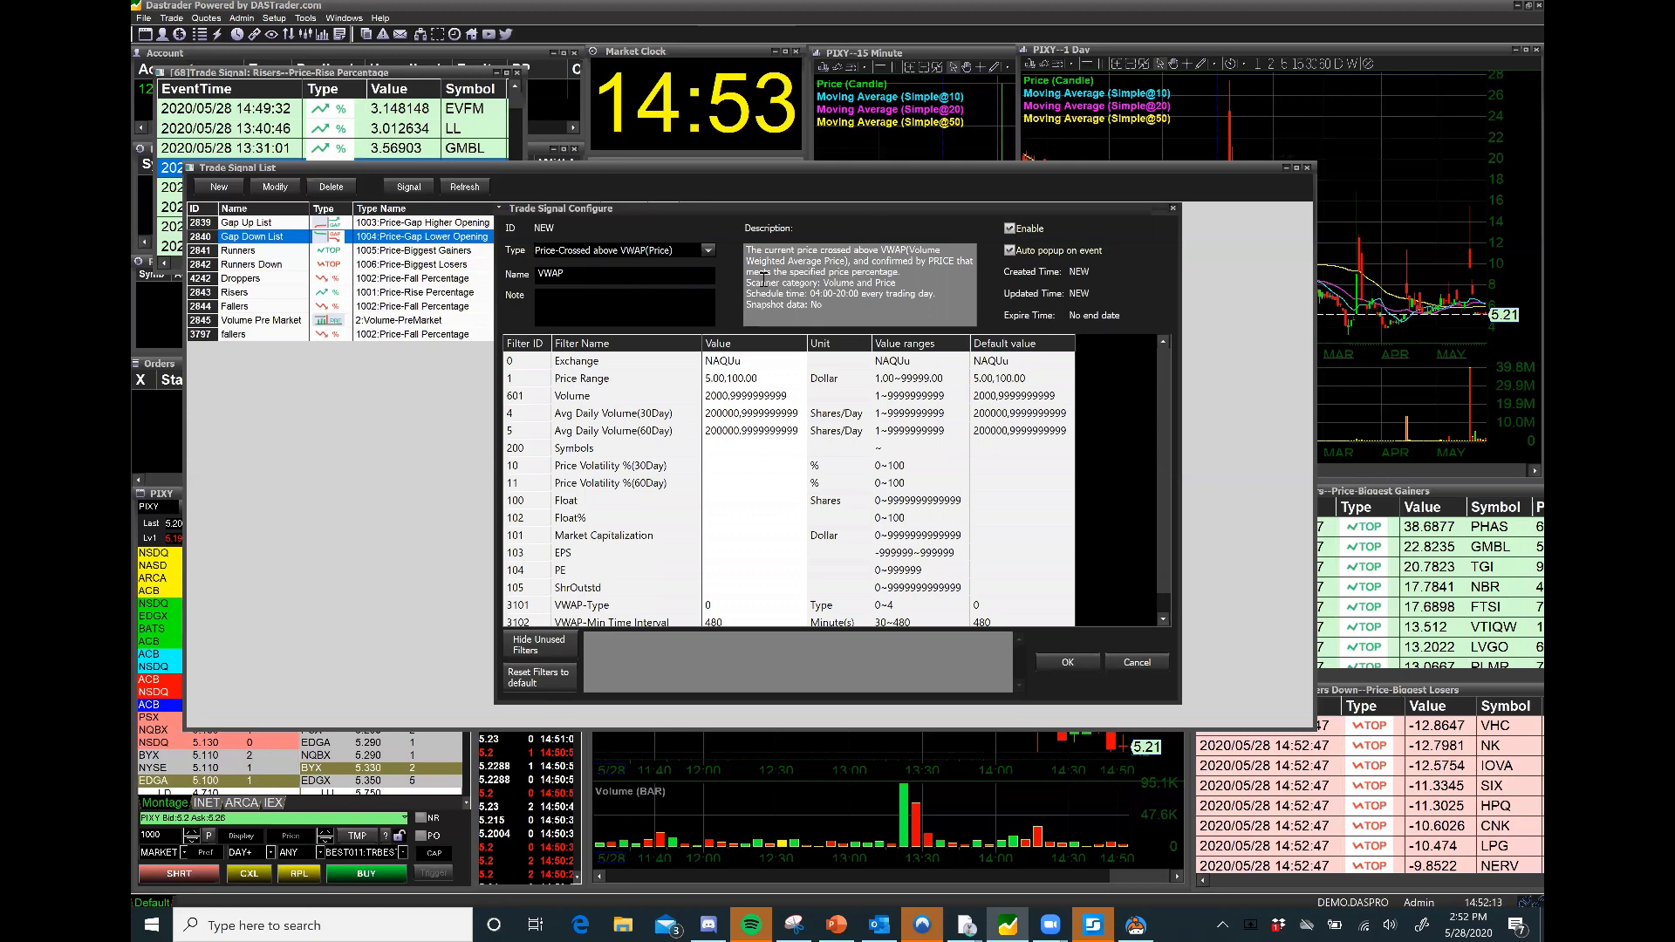
pyautogui.write('rice above')
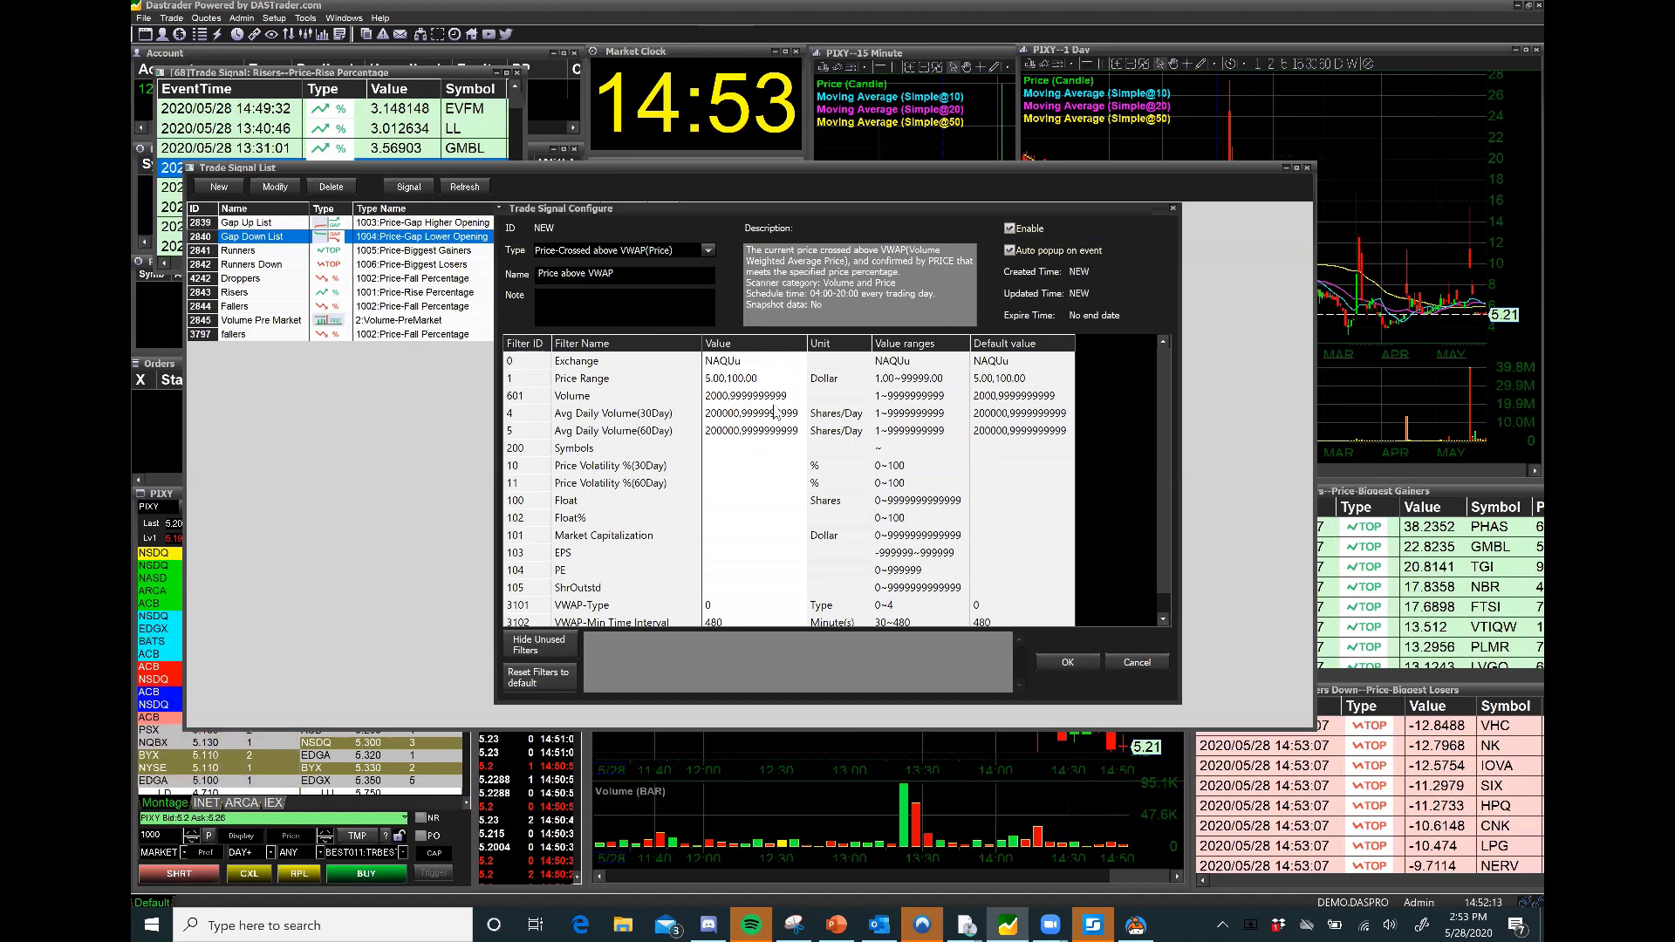
pyautogui.click(1049, 660)
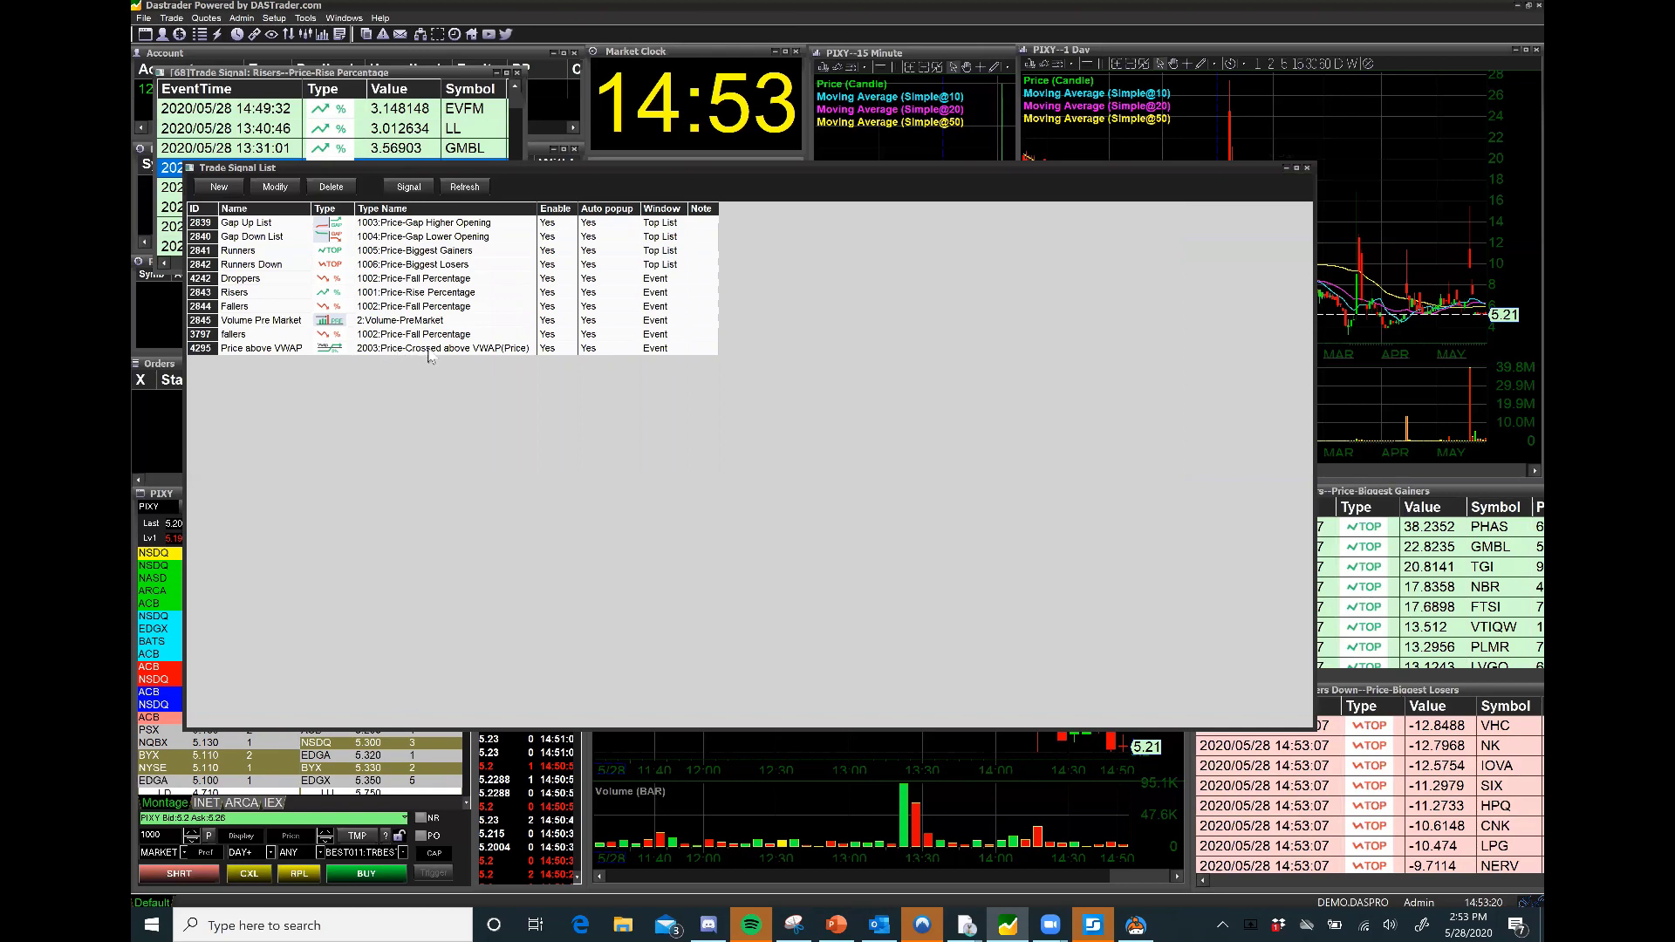
# Try saving a Price-Crossed below VWAP(Price) signal named 'Price below VWAP', hitting the 10-subscription limit.
pyautogui.click(219, 186)
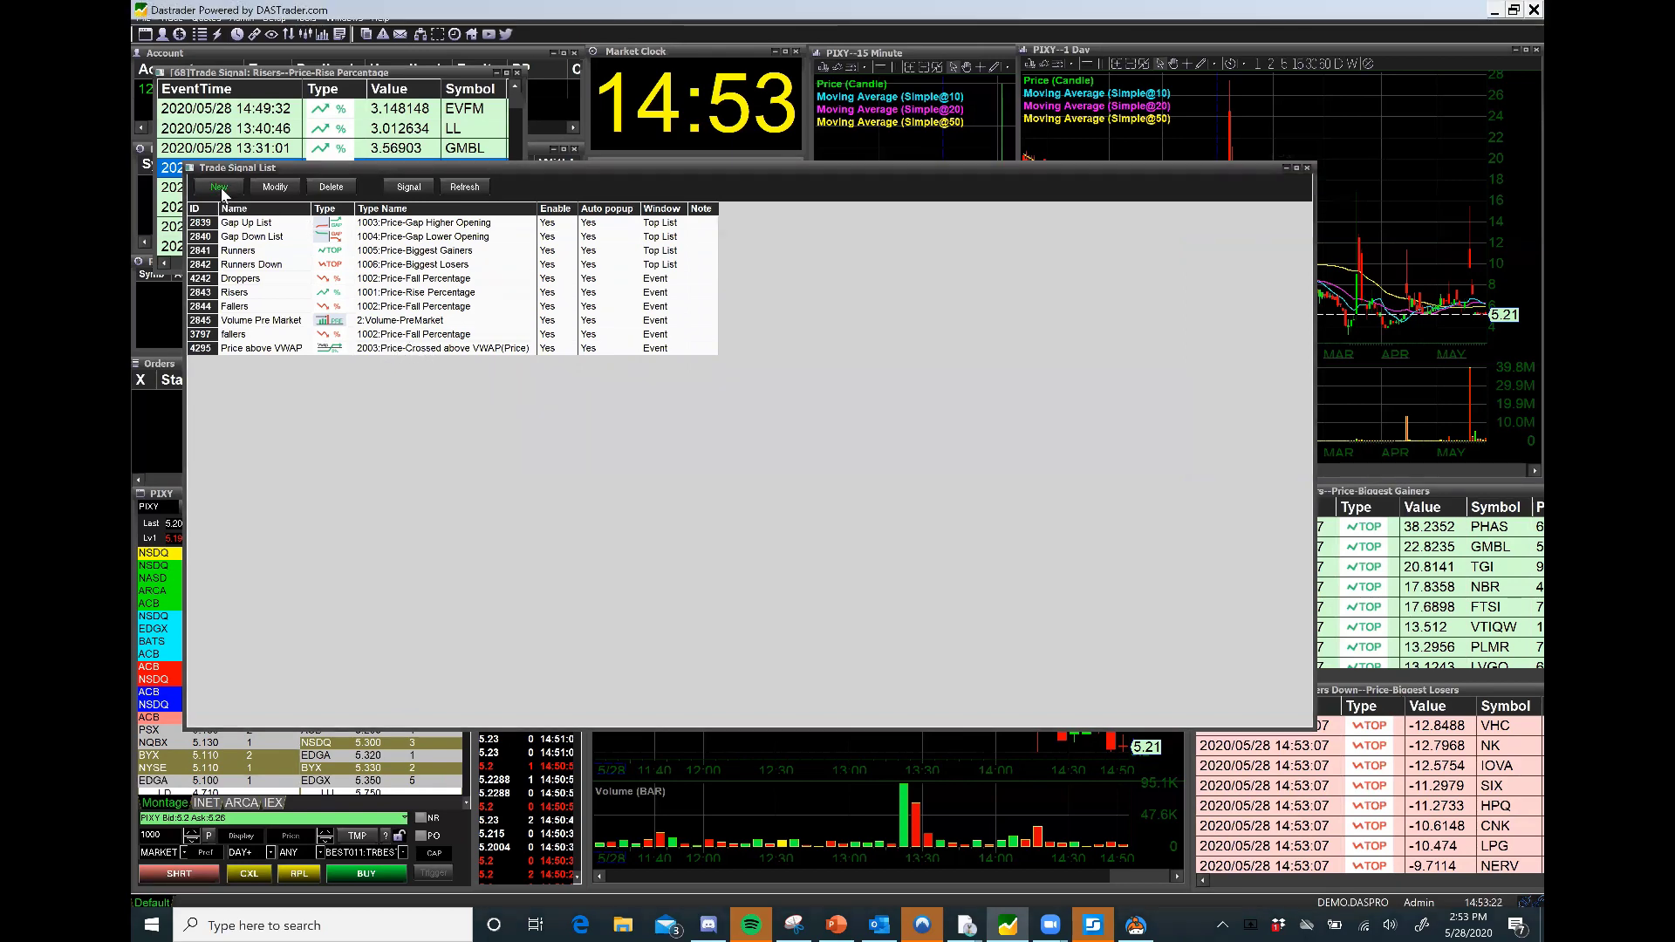
pyautogui.click(709, 253)
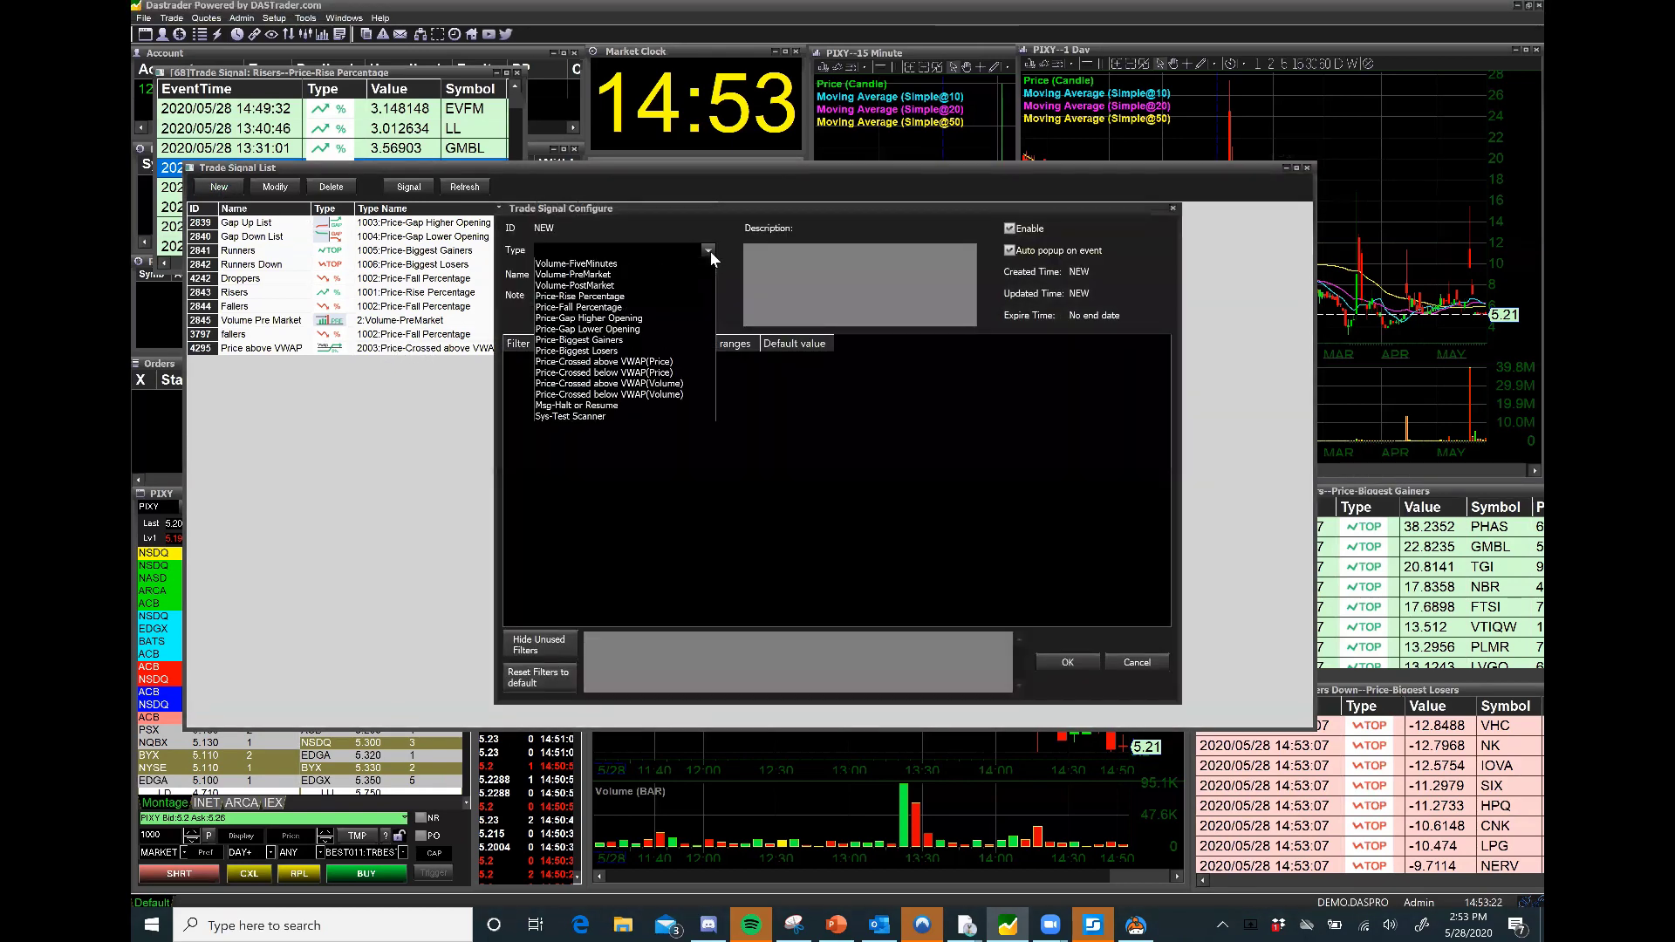
pyautogui.click(663, 372)
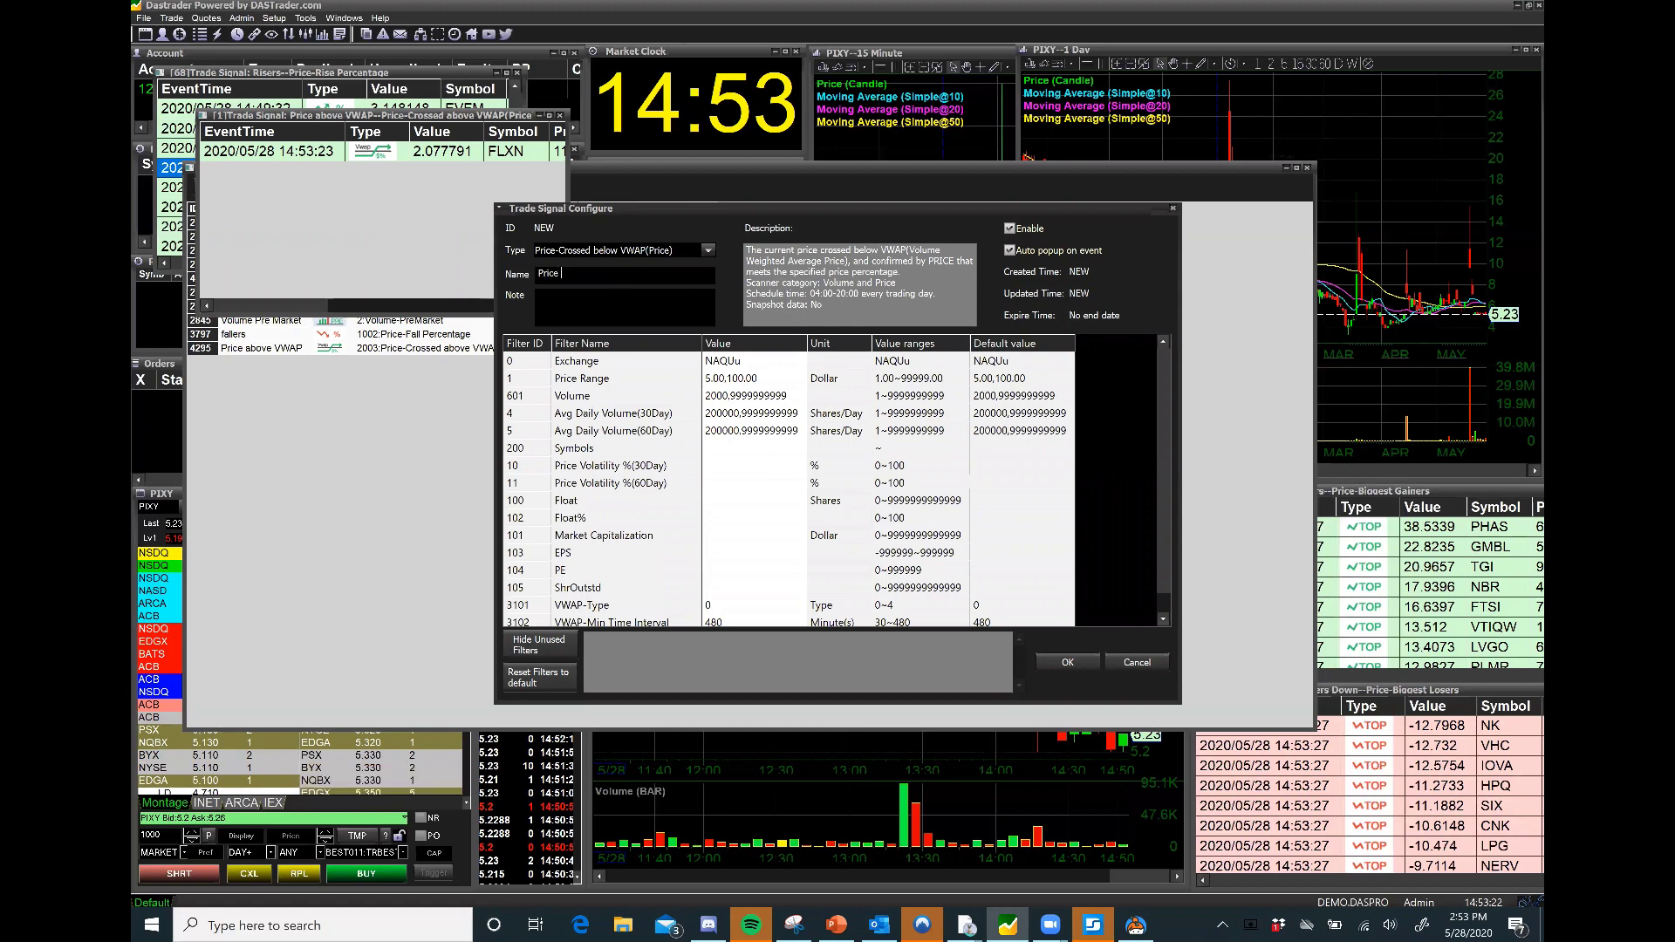
pyautogui.write('VWAP')
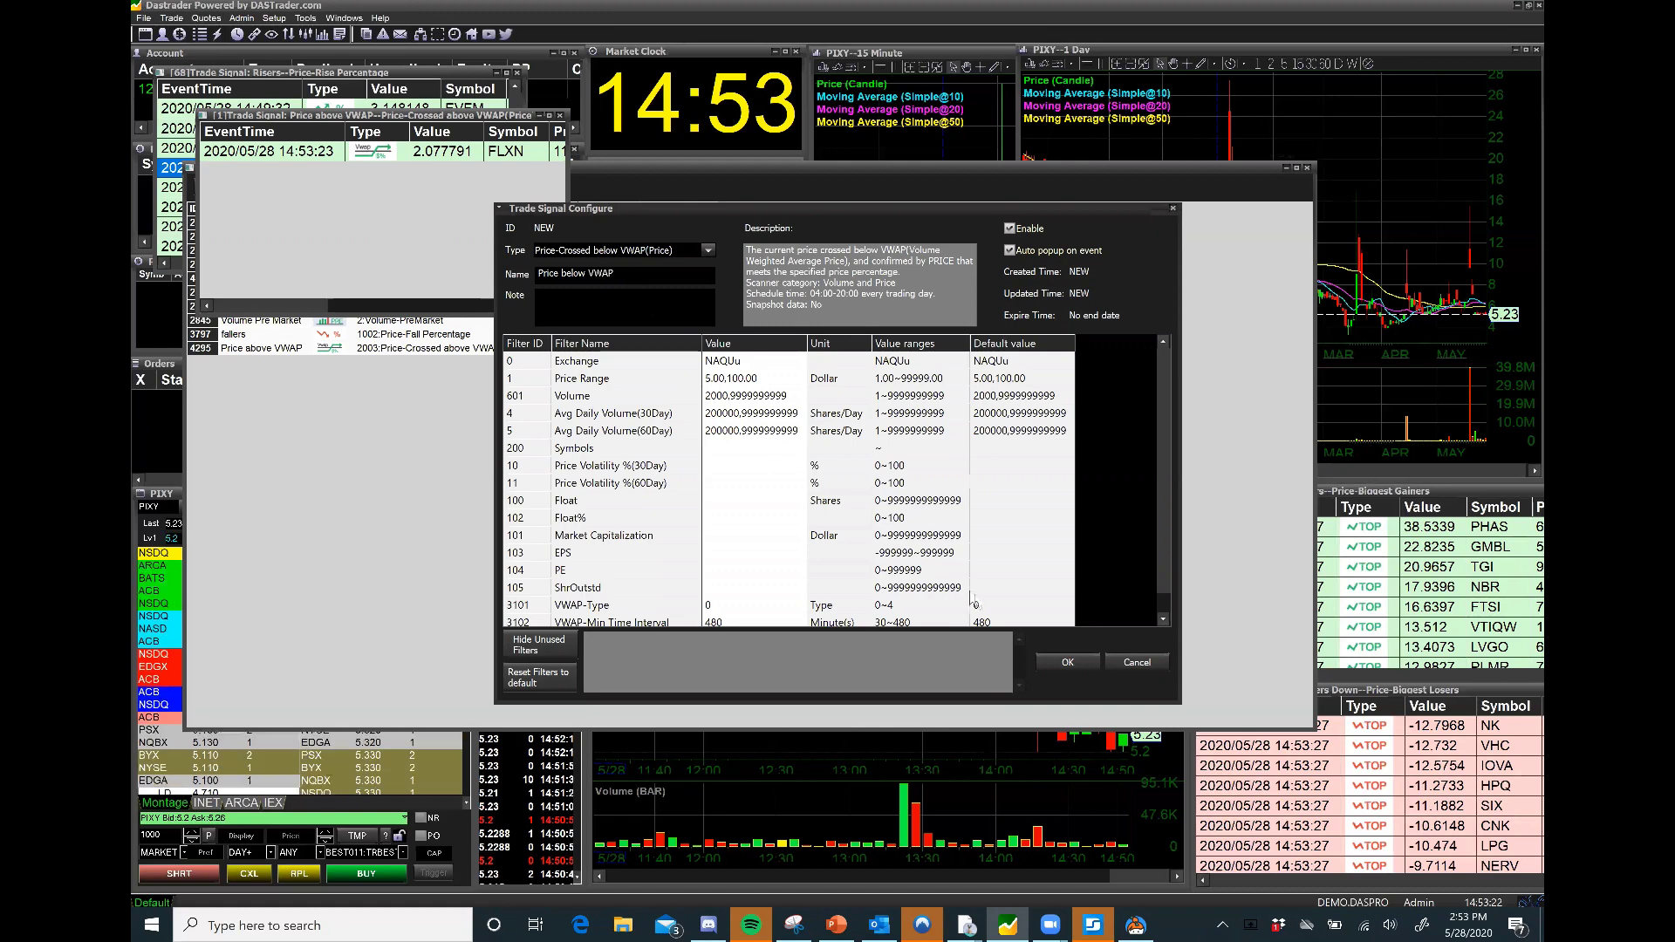
pyautogui.click(1068, 661)
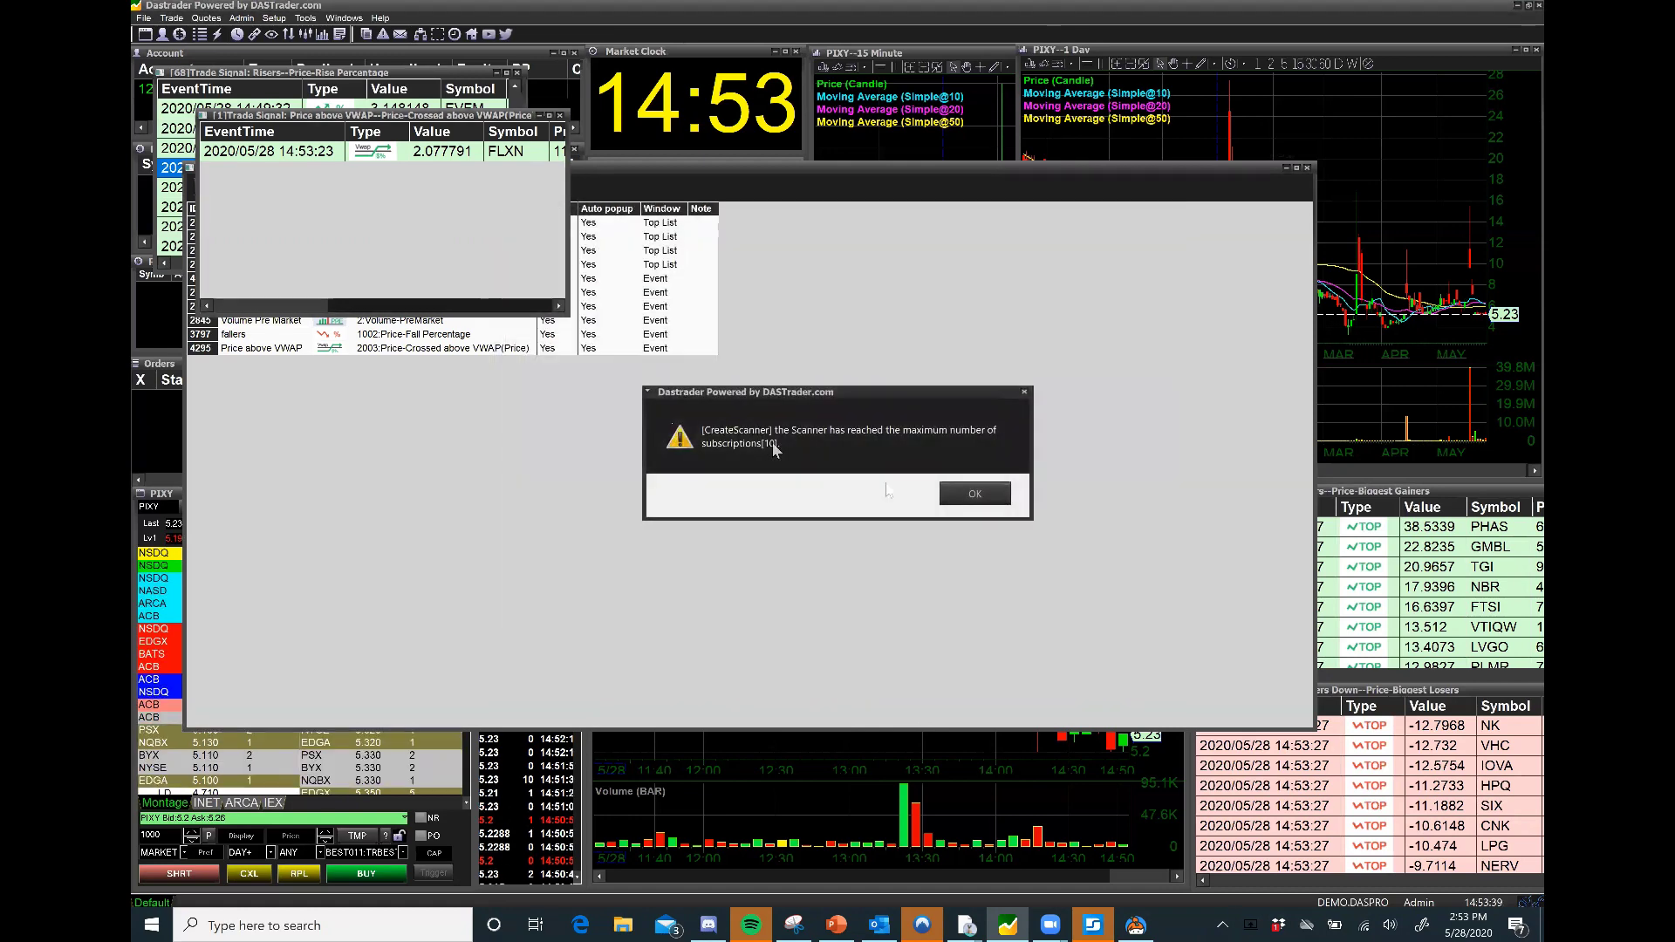
# Dismiss the subscription-limit warning and choose Delete on the fallers signal.
pyautogui.click(986, 493)
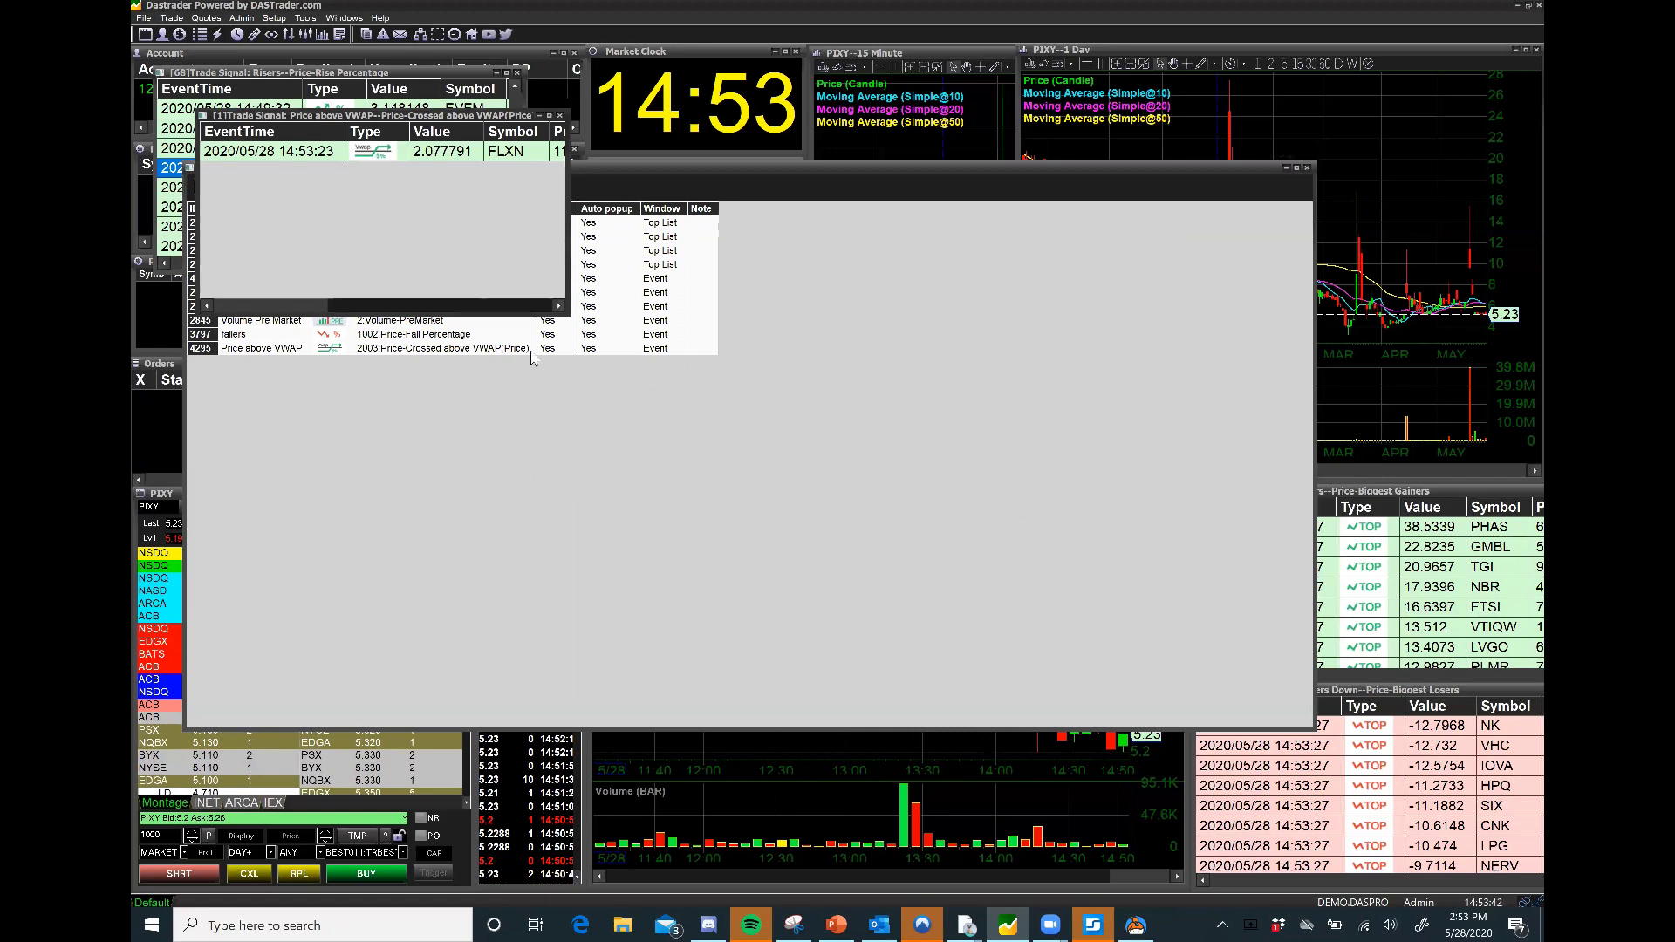
pyautogui.click(268, 336)
pyautogui.rightClick(269, 341)
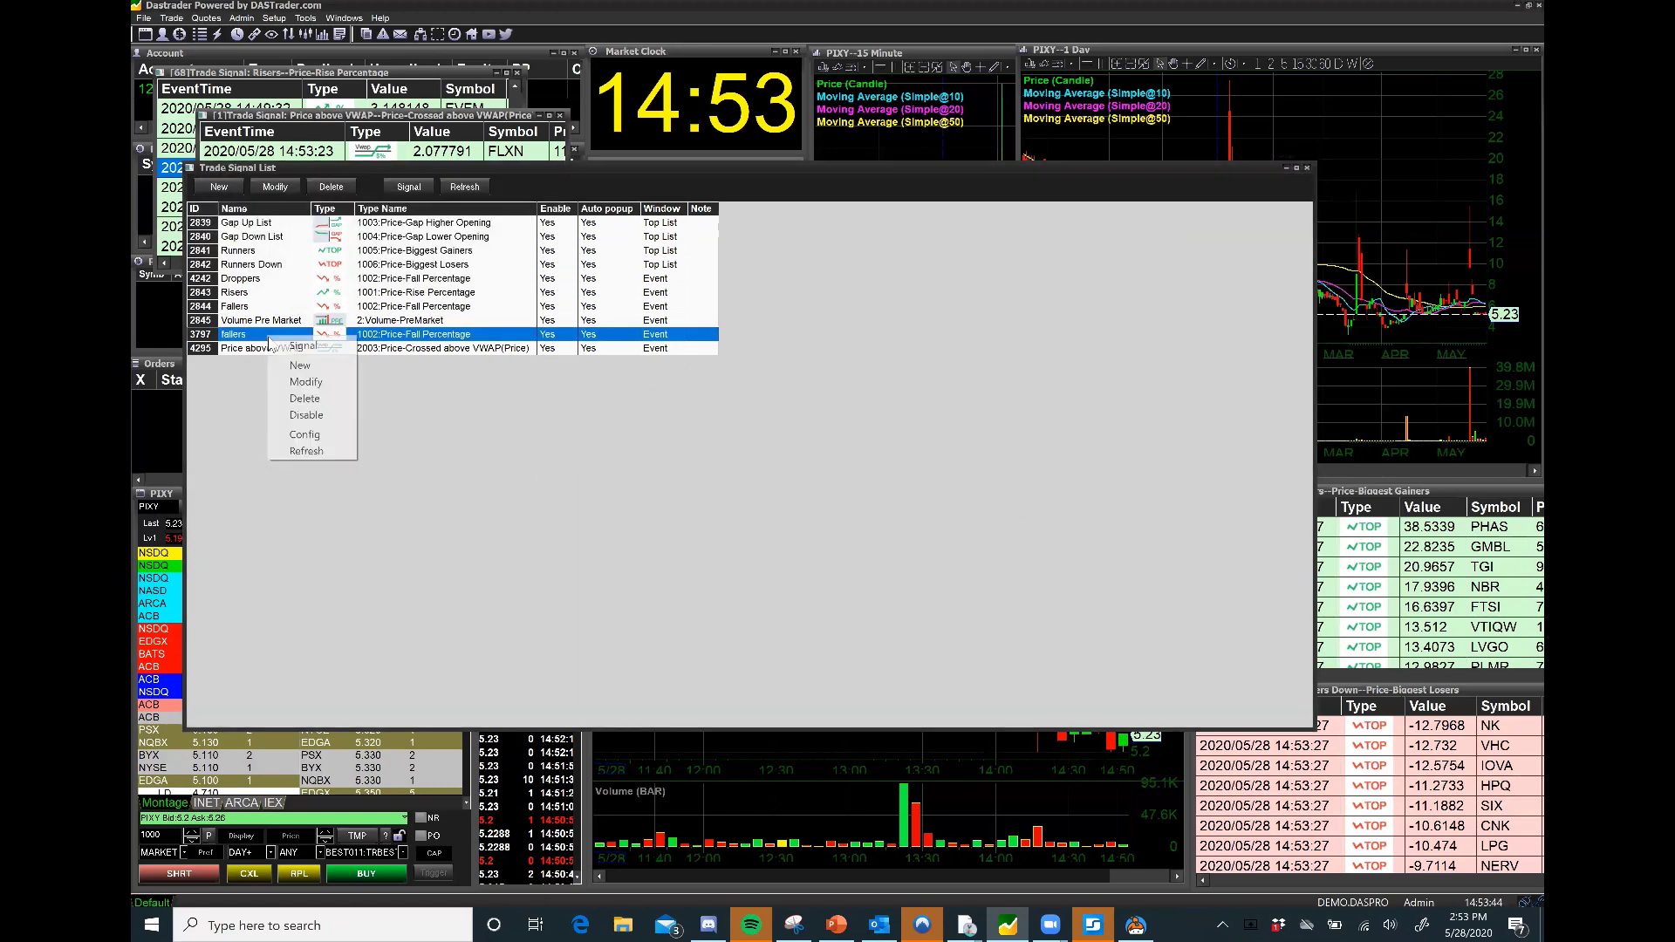
pyautogui.click(305, 398)
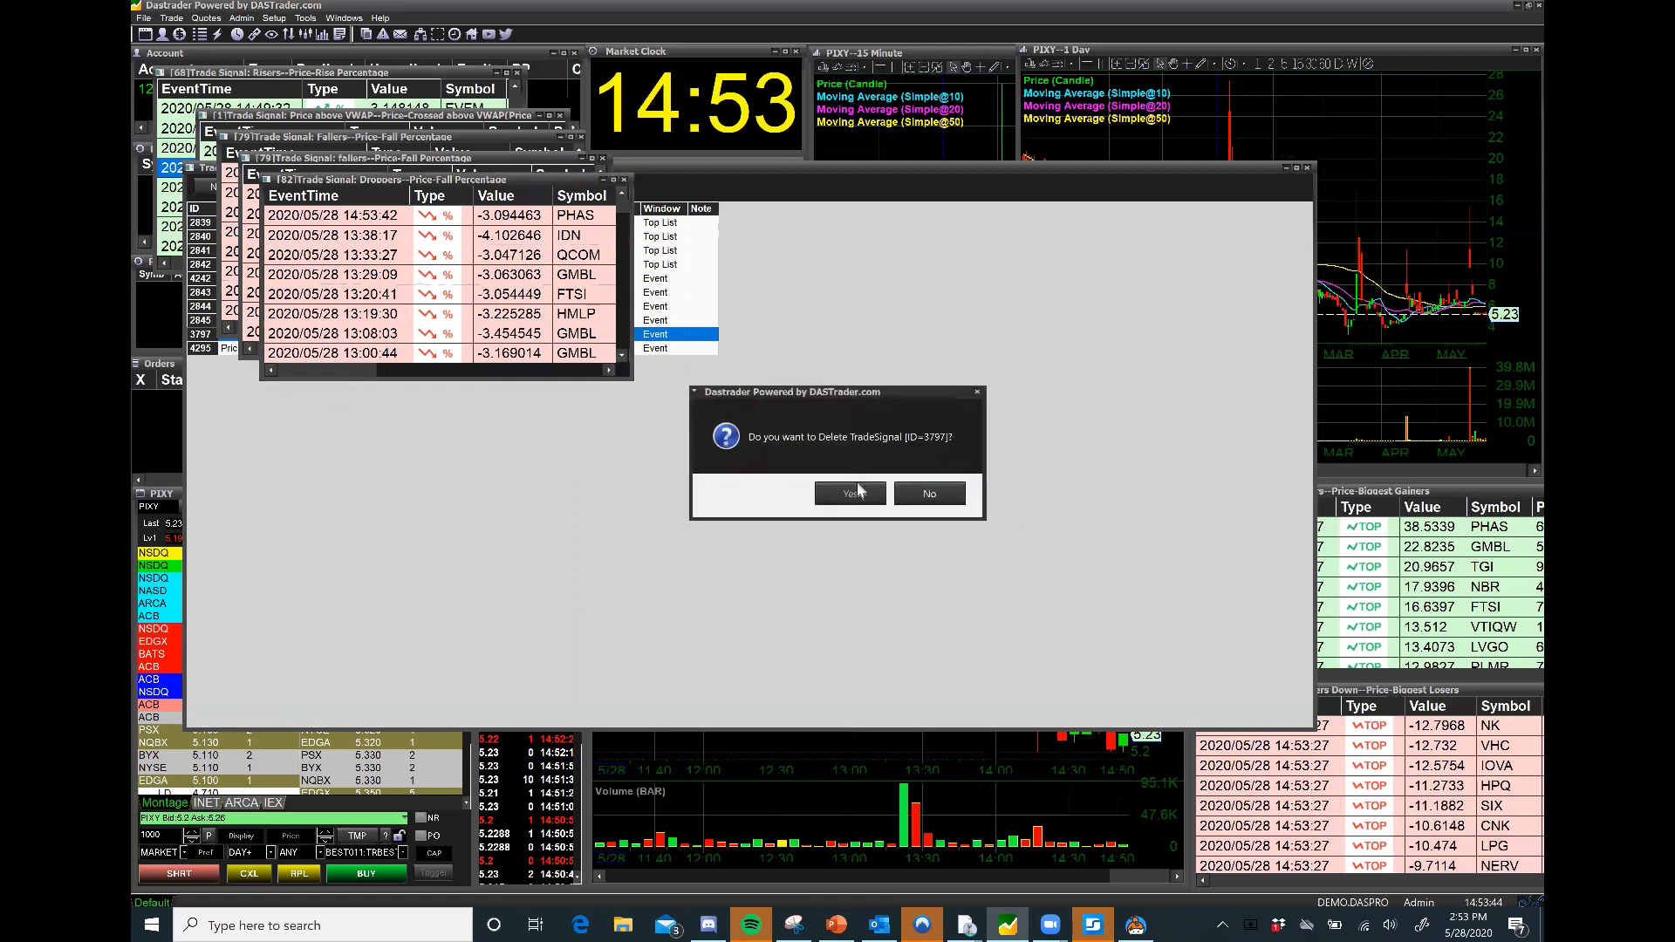
# Confirm deleting fallers (ID 3797) and save a new Price-Crossed below VWAP signal, Price Below VWAP.
pyautogui.click(850, 494)
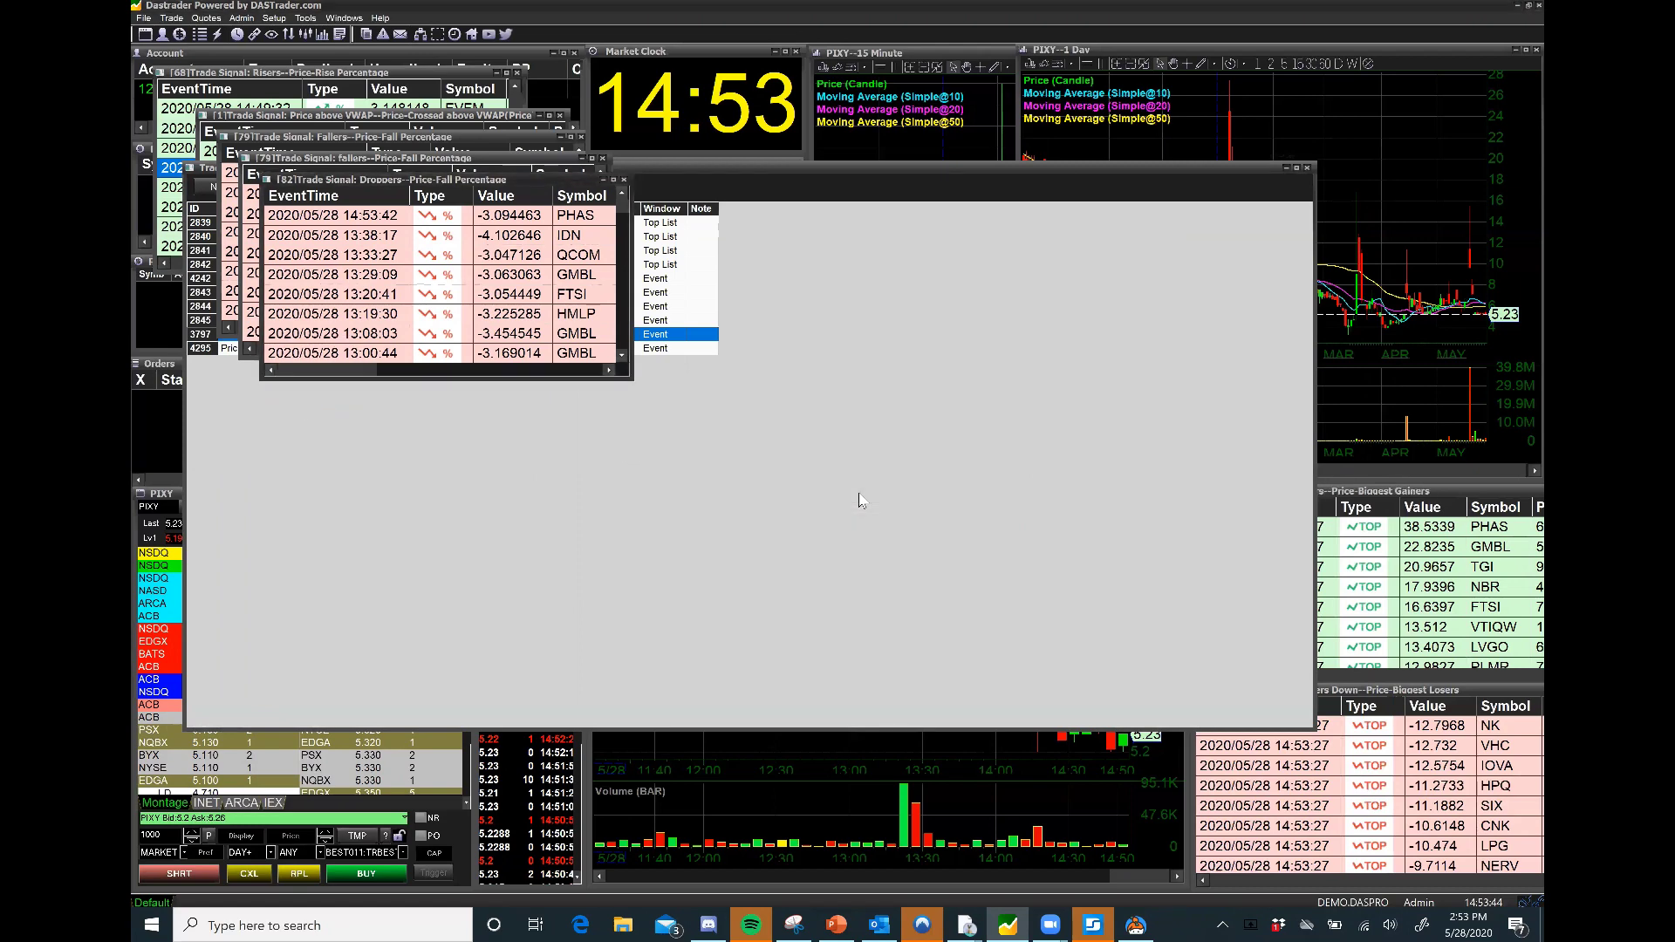
pyautogui.rightClick(700, 393)
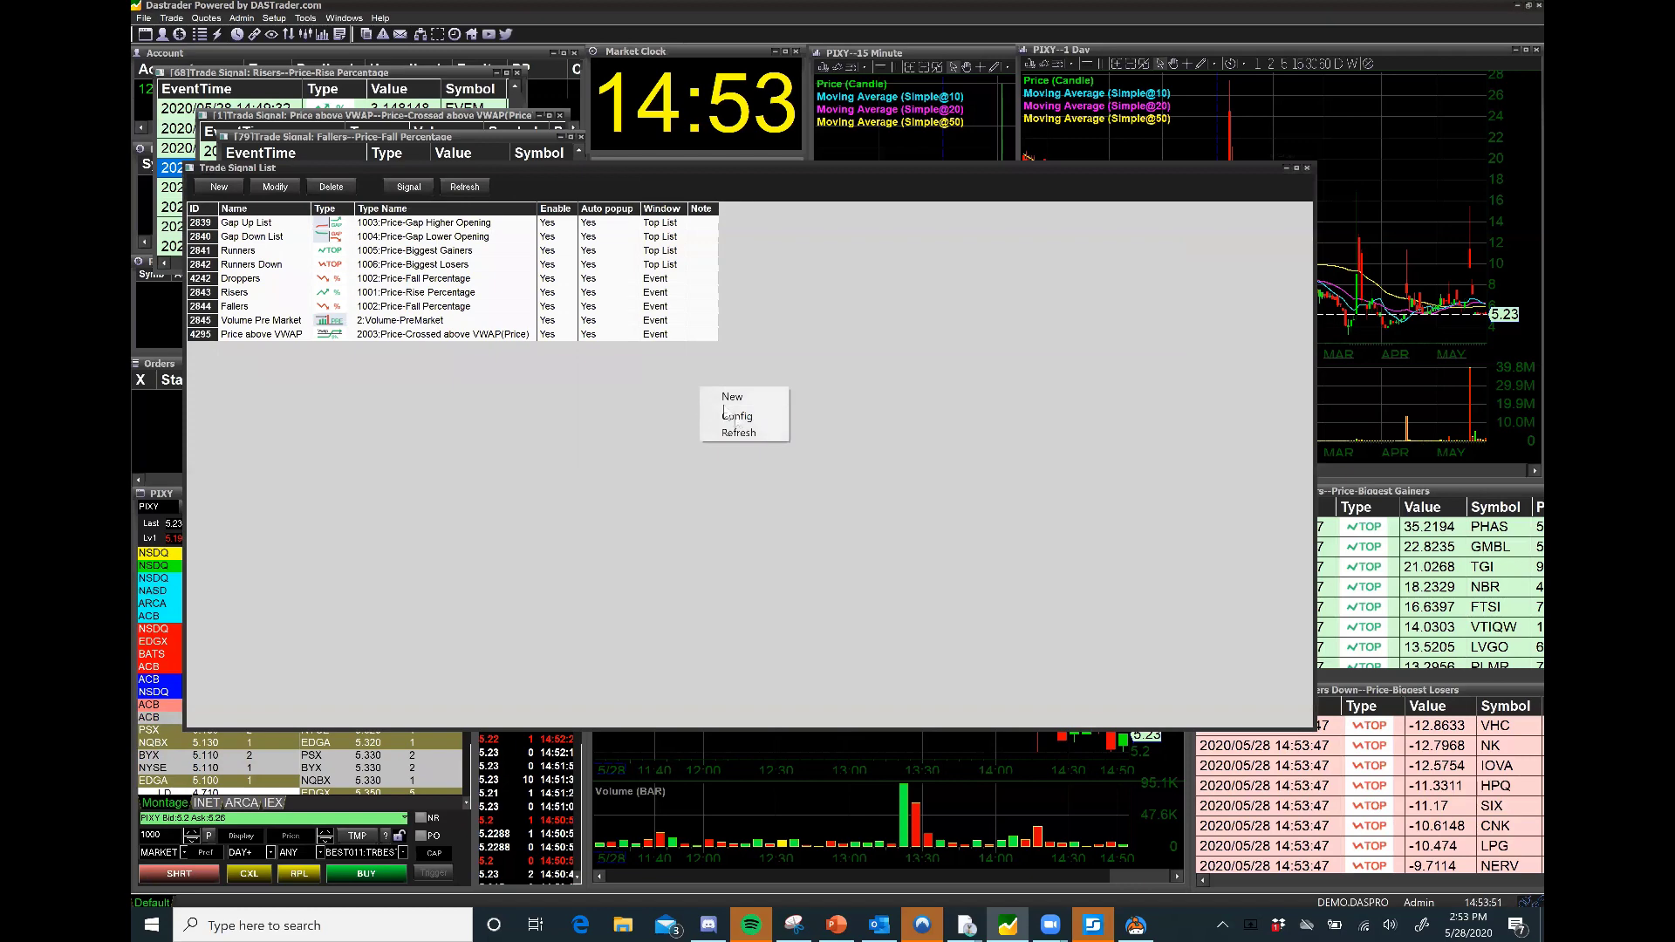
pyautogui.click(741, 405)
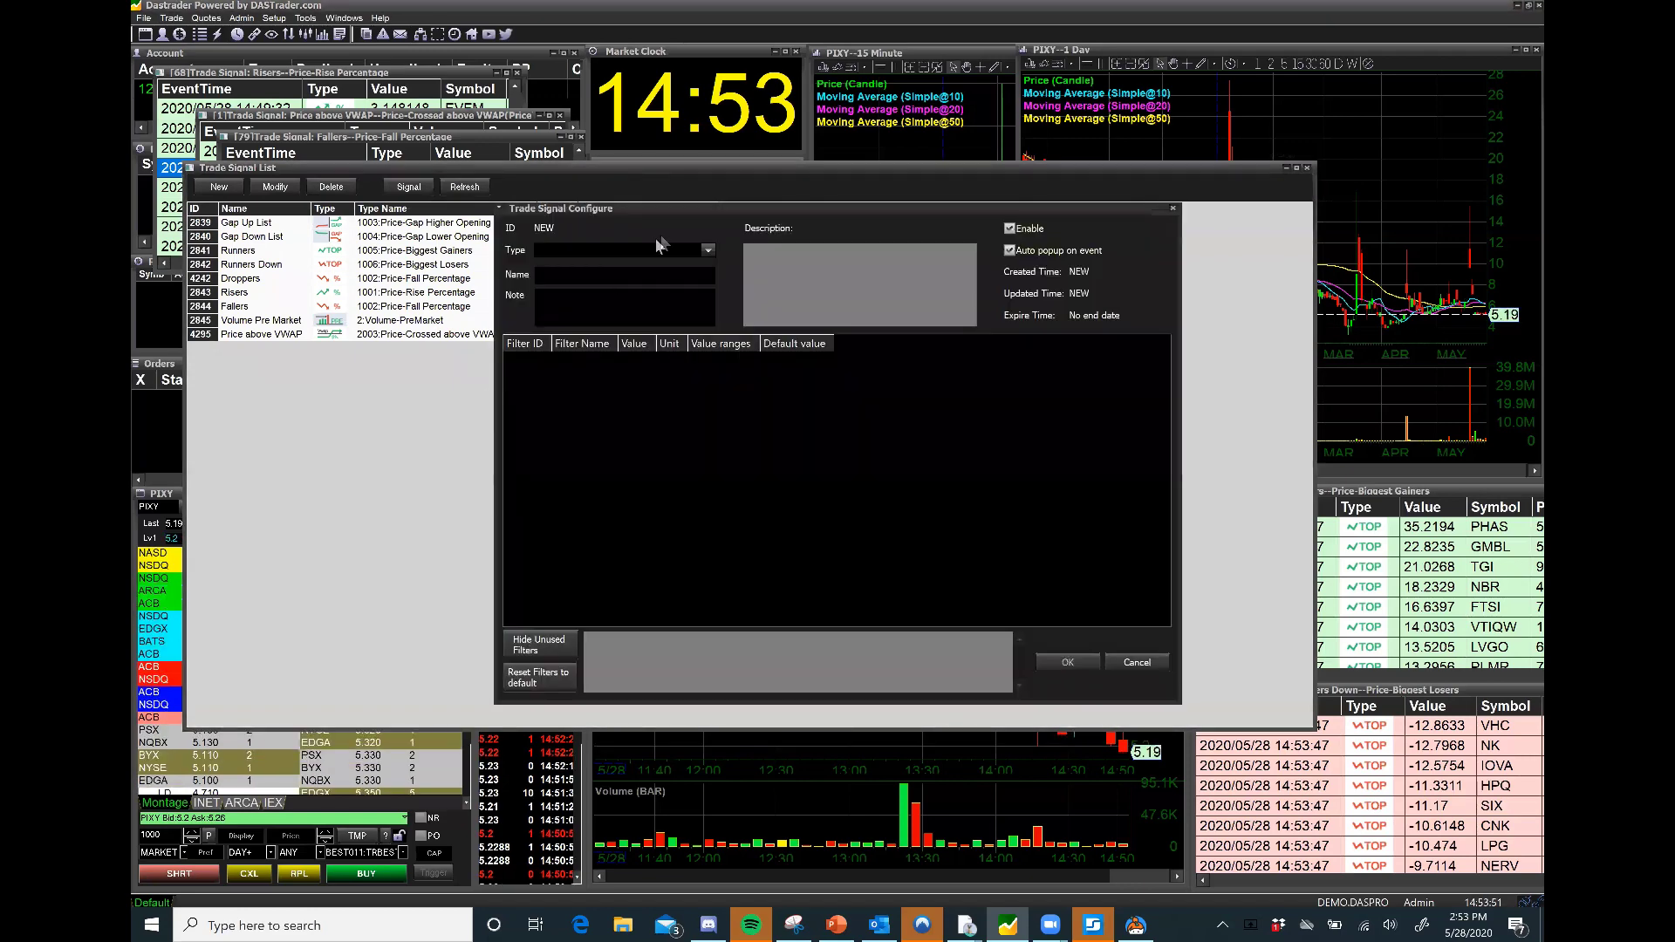
pyautogui.click(704, 249)
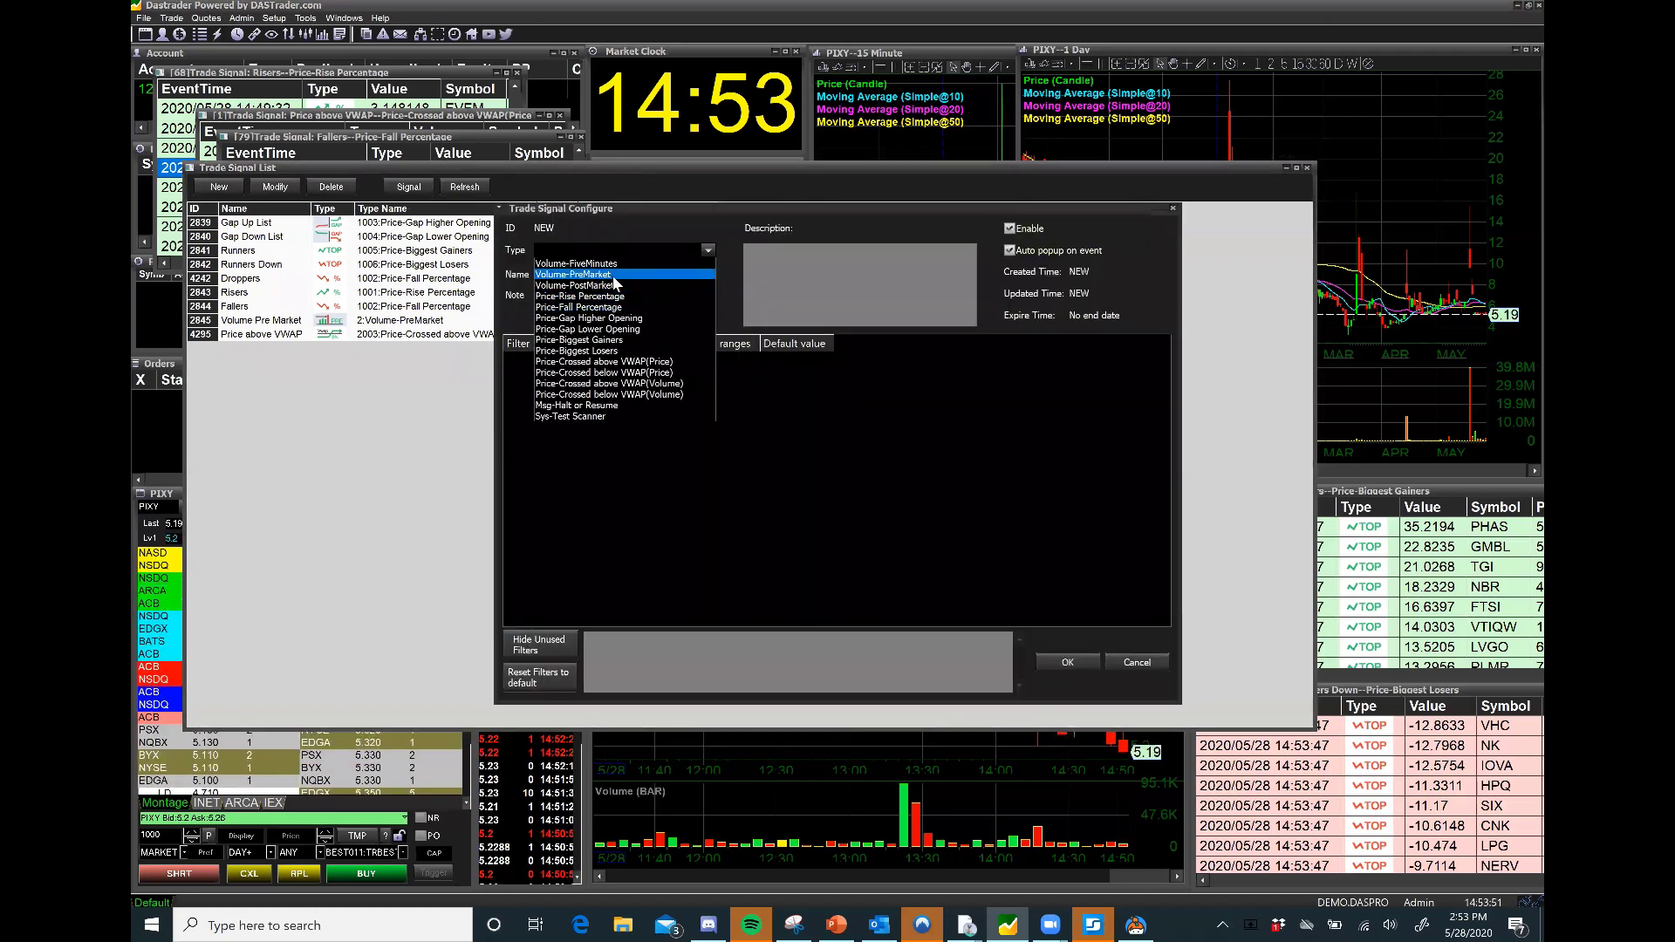
pyautogui.click(619, 372)
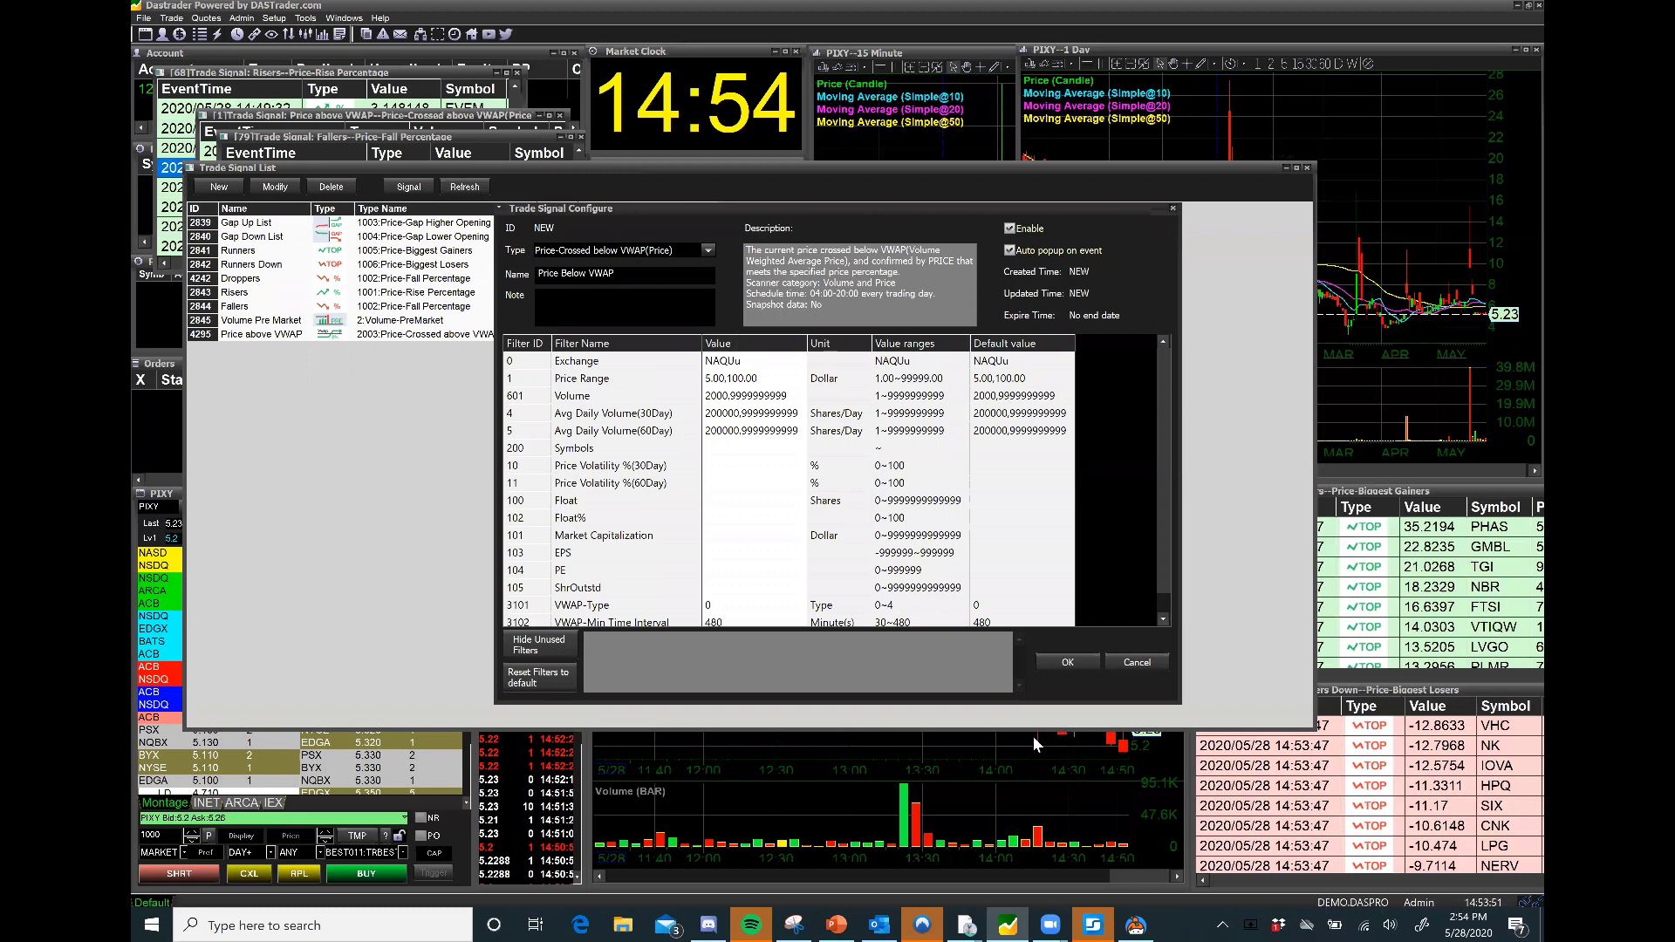
pyautogui.click(1065, 663)
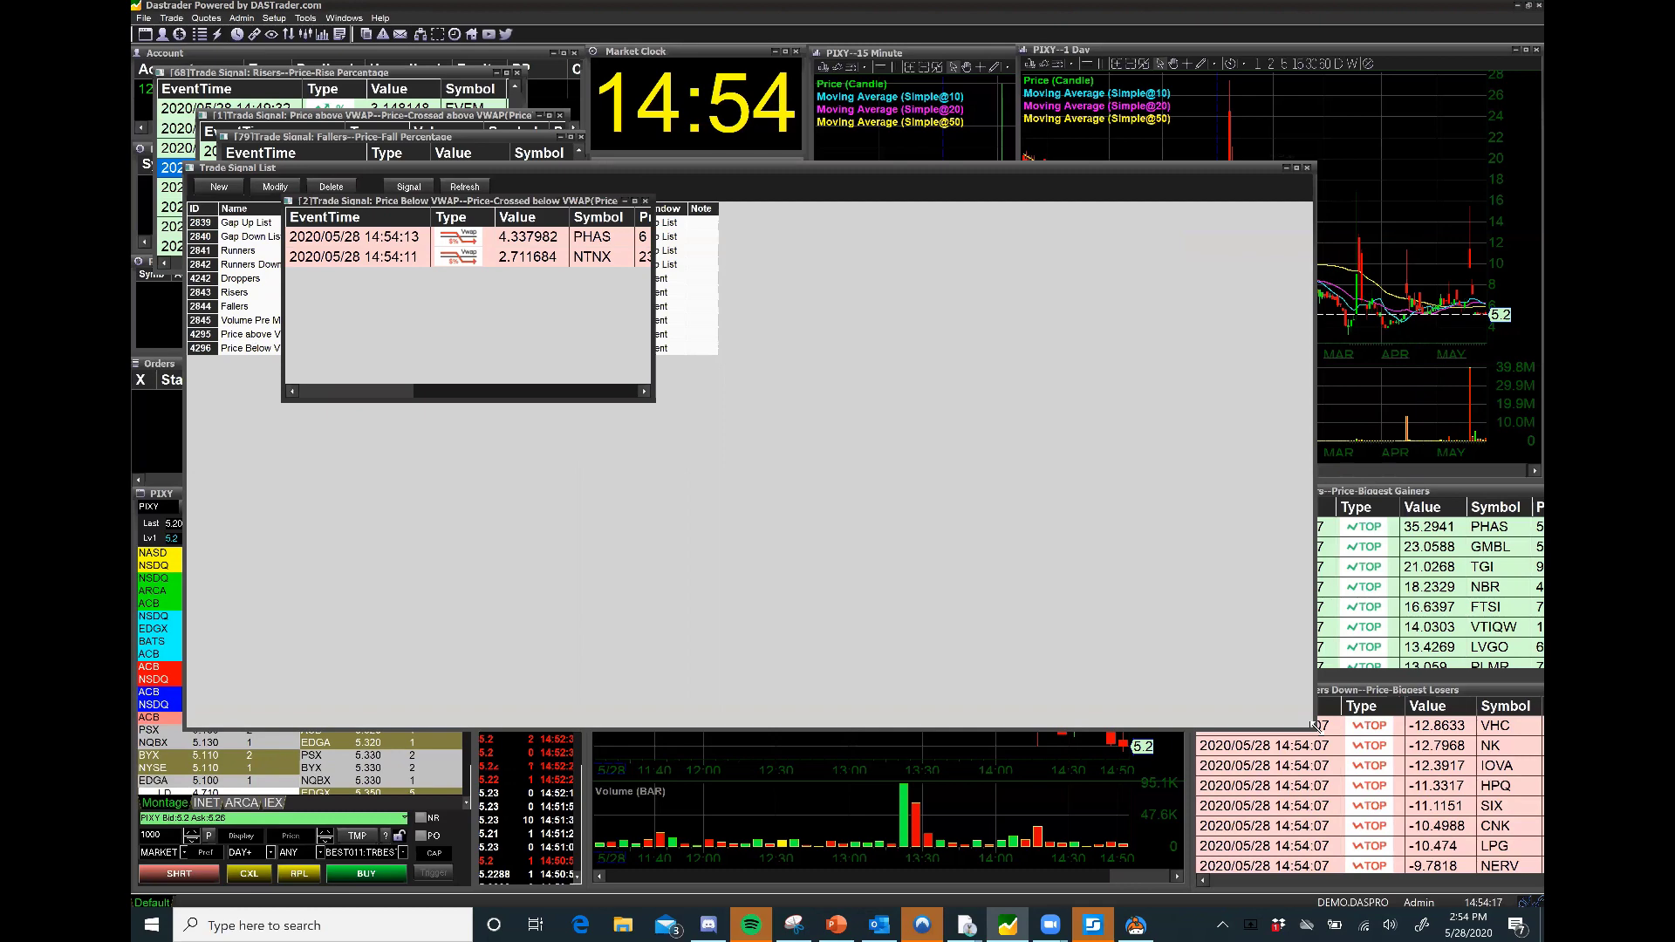
# Shrink the Trade Signal list and move it lower over the charts, clear of the alert popups.
pyautogui.moveTo(1315, 725); pyautogui.dragTo(724, 362)
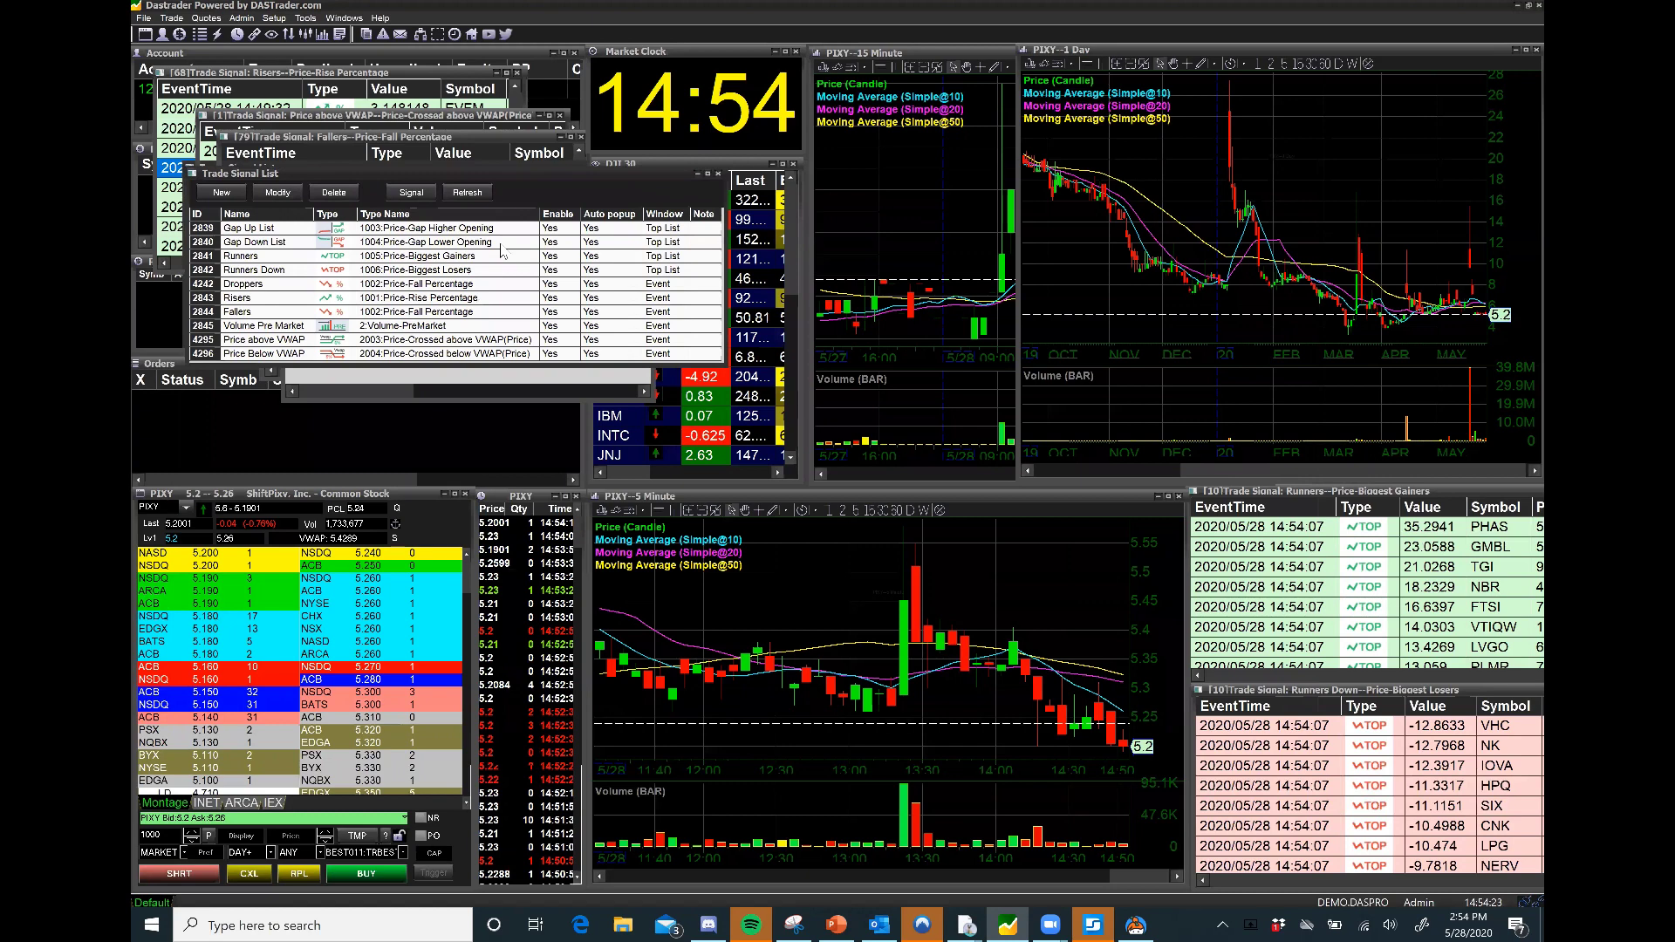
pyautogui.moveTo(502, 174); pyautogui.dragTo(502, 624)
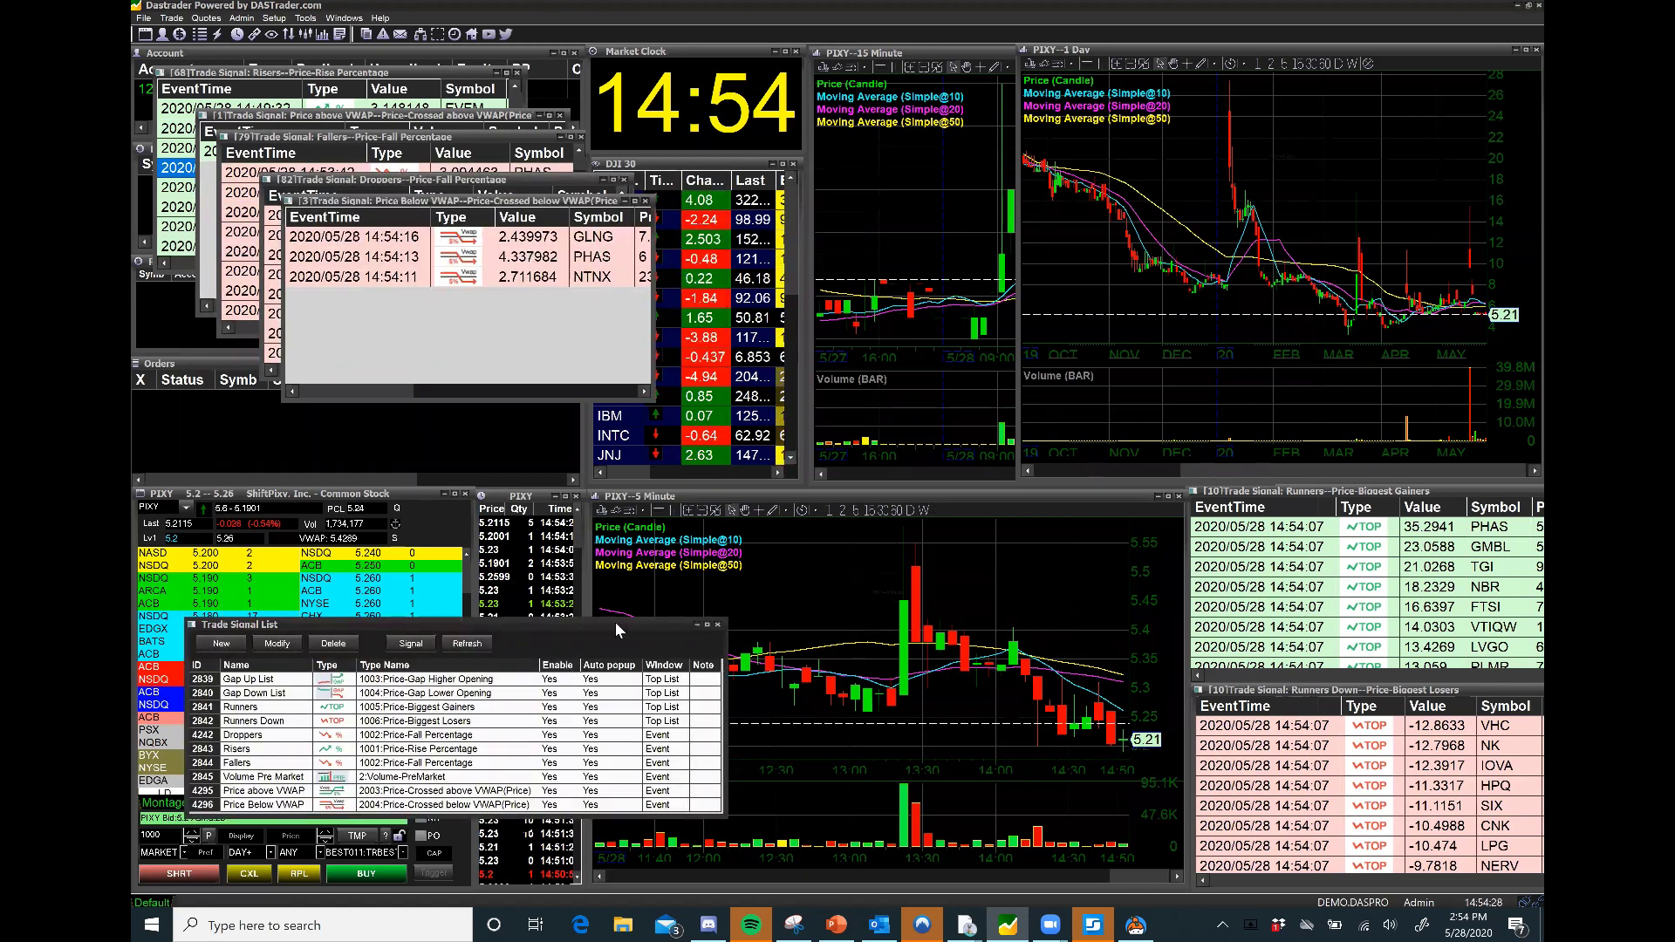
pyautogui.moveTo(615, 621); pyautogui.dragTo(776, 735)
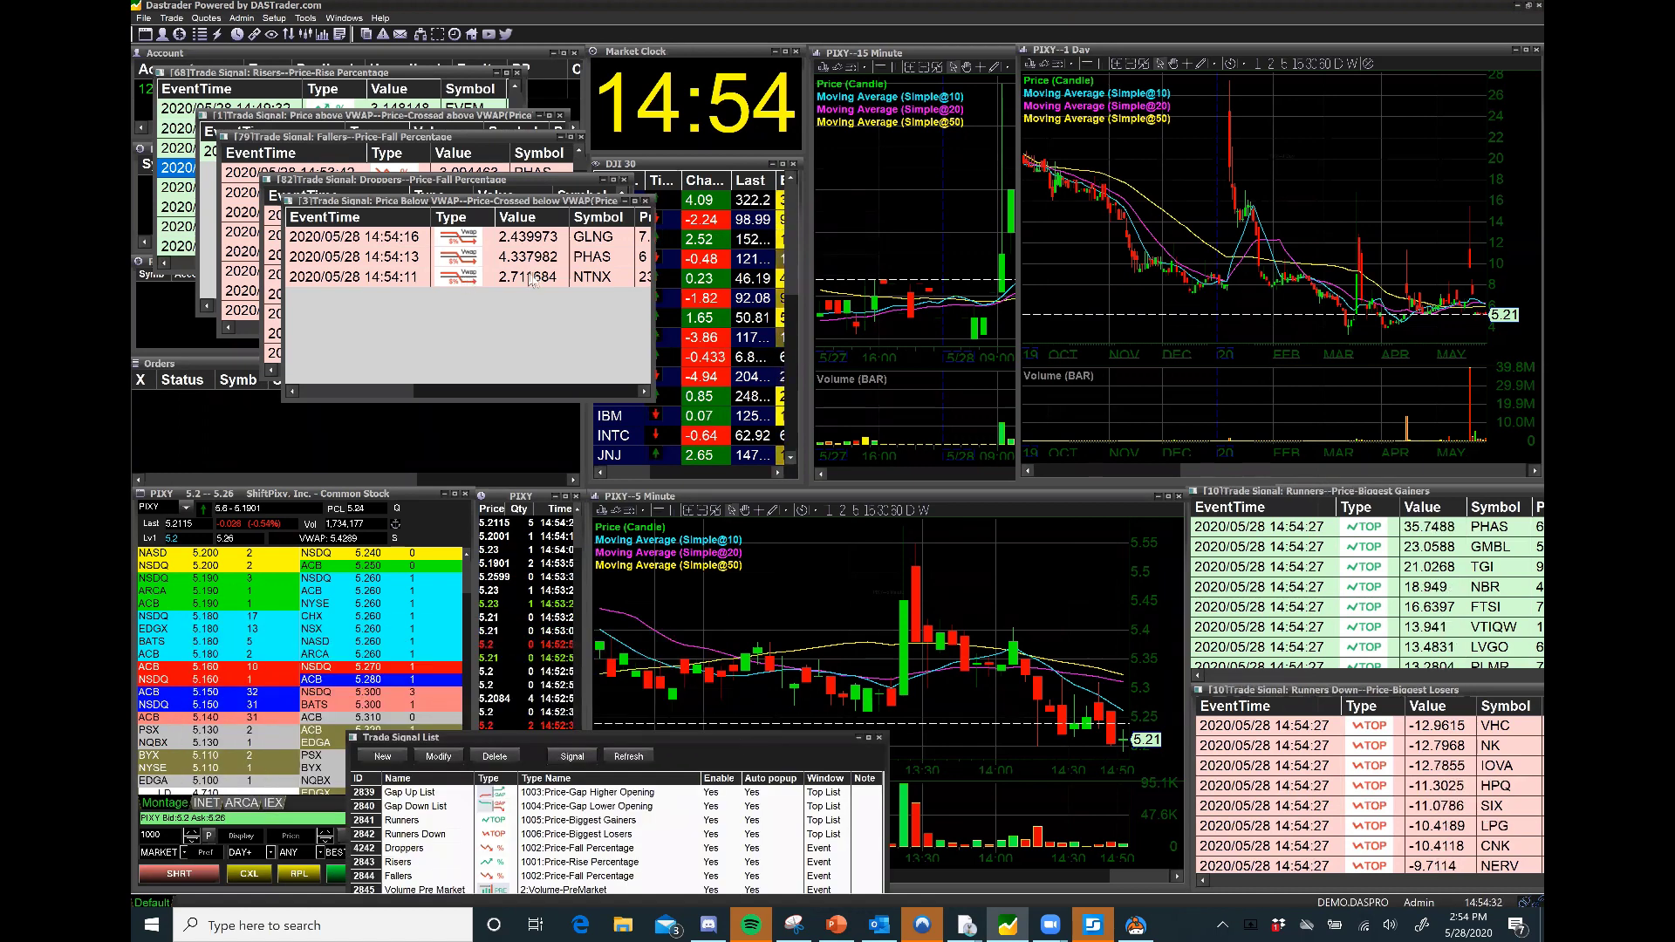
# Load GLNG into the linked charts, then switch to PHAS from the Price Below VWAP alerts.
pyautogui.click(593, 237)
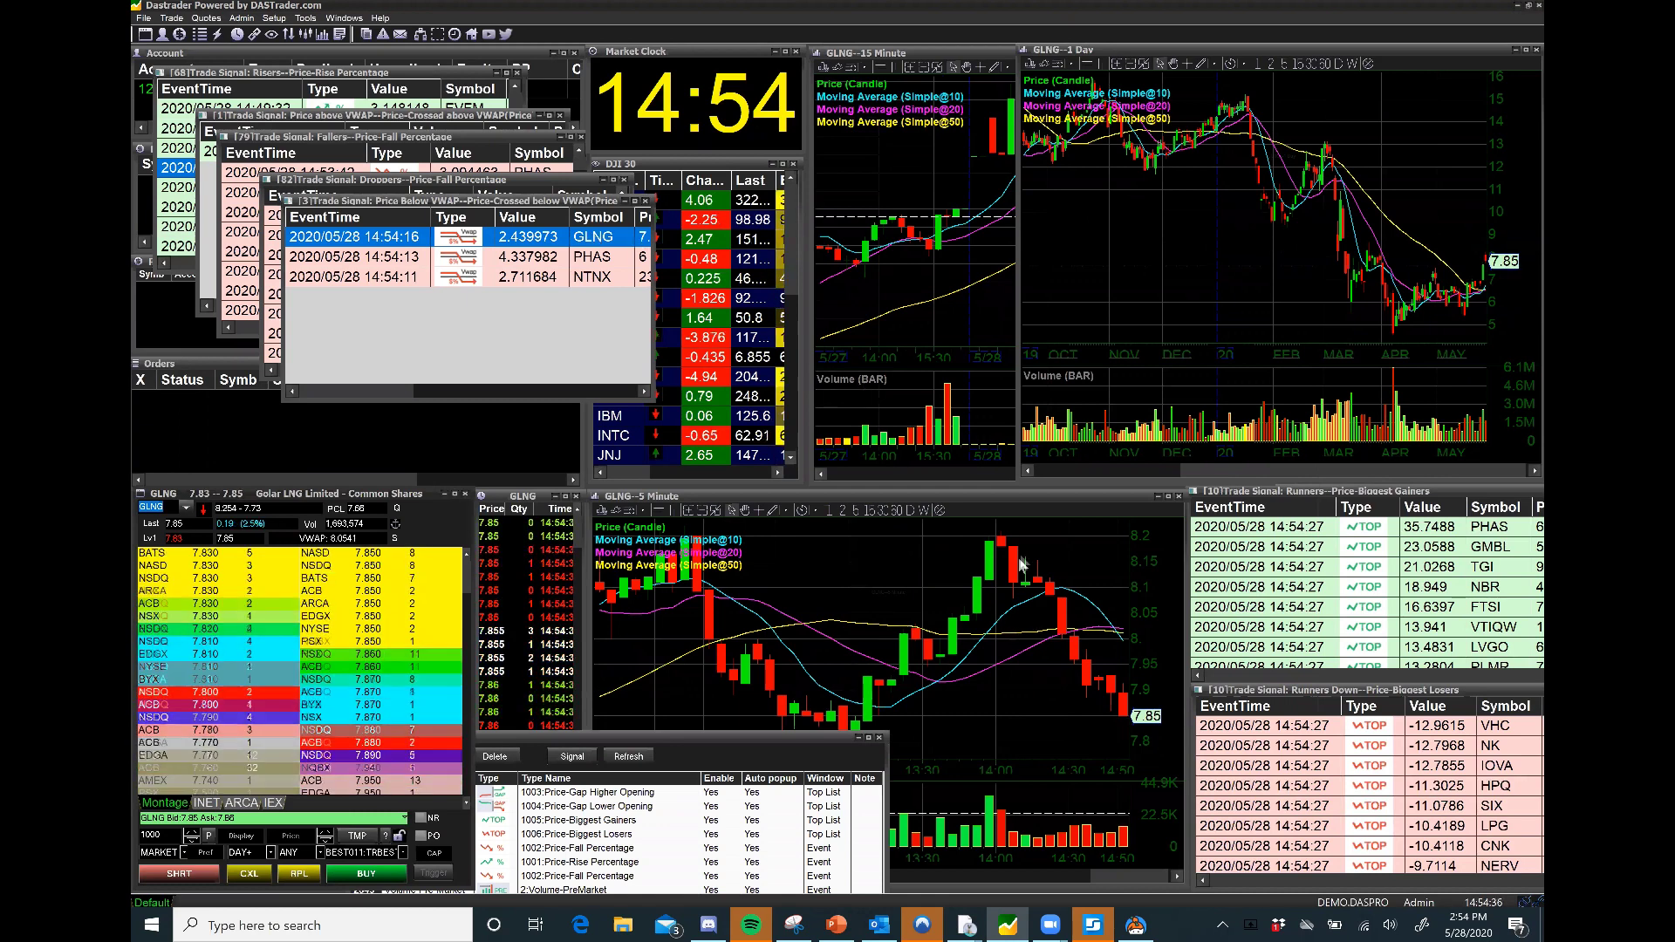
pyautogui.click(910, 152)
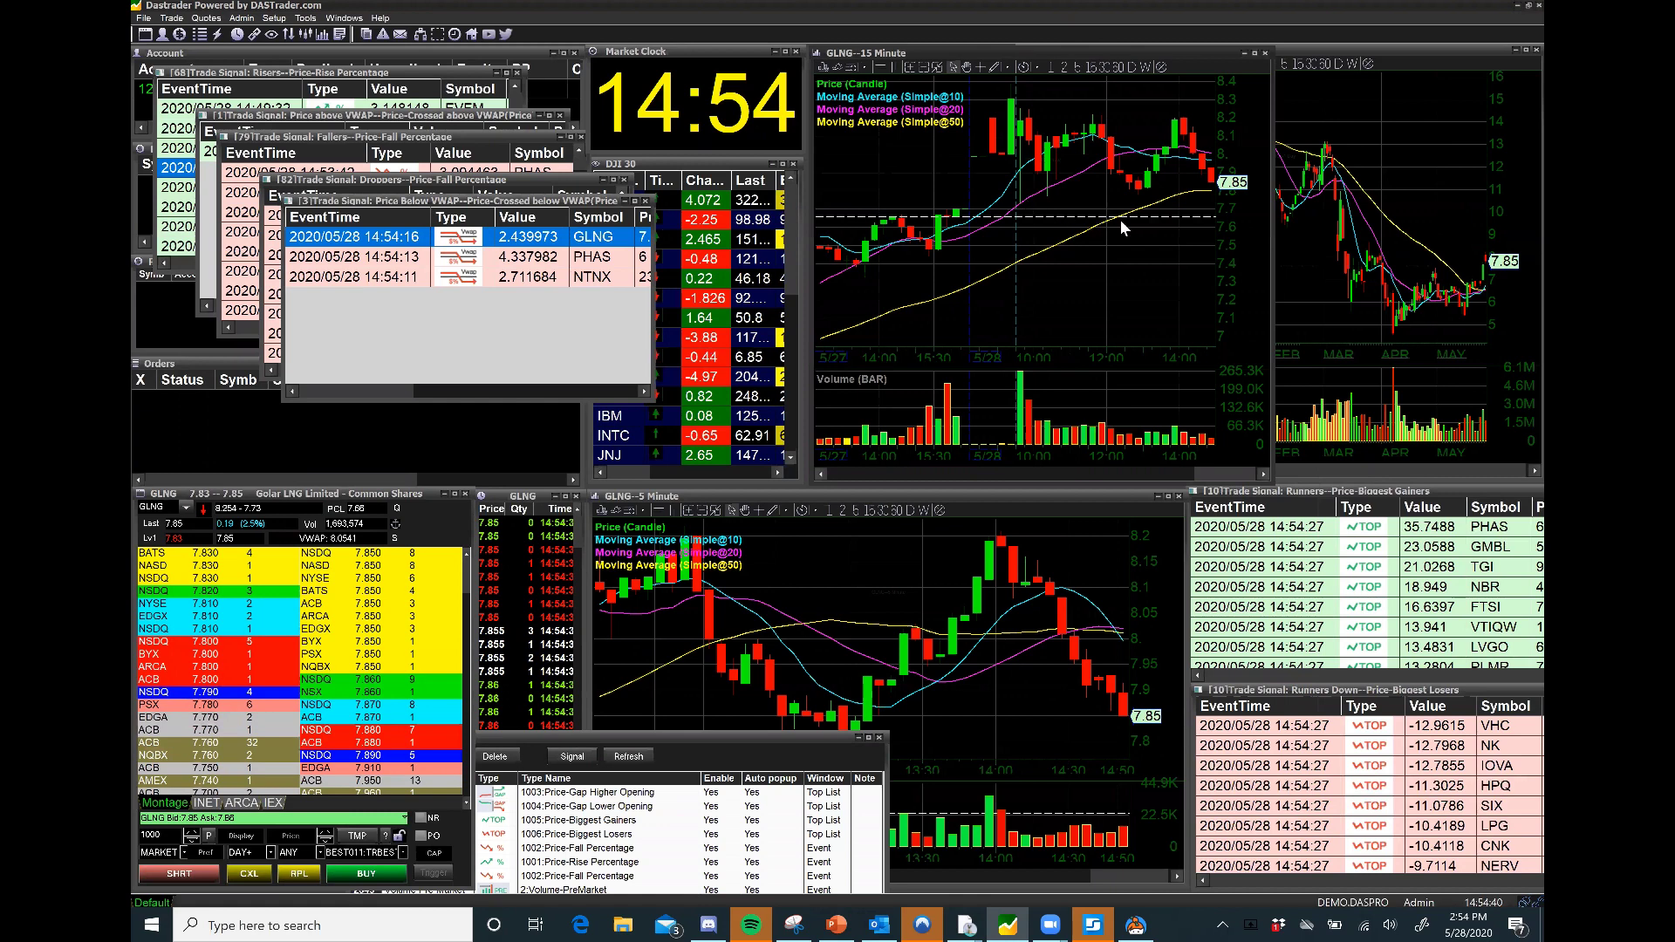
pyautogui.click(1363, 166)
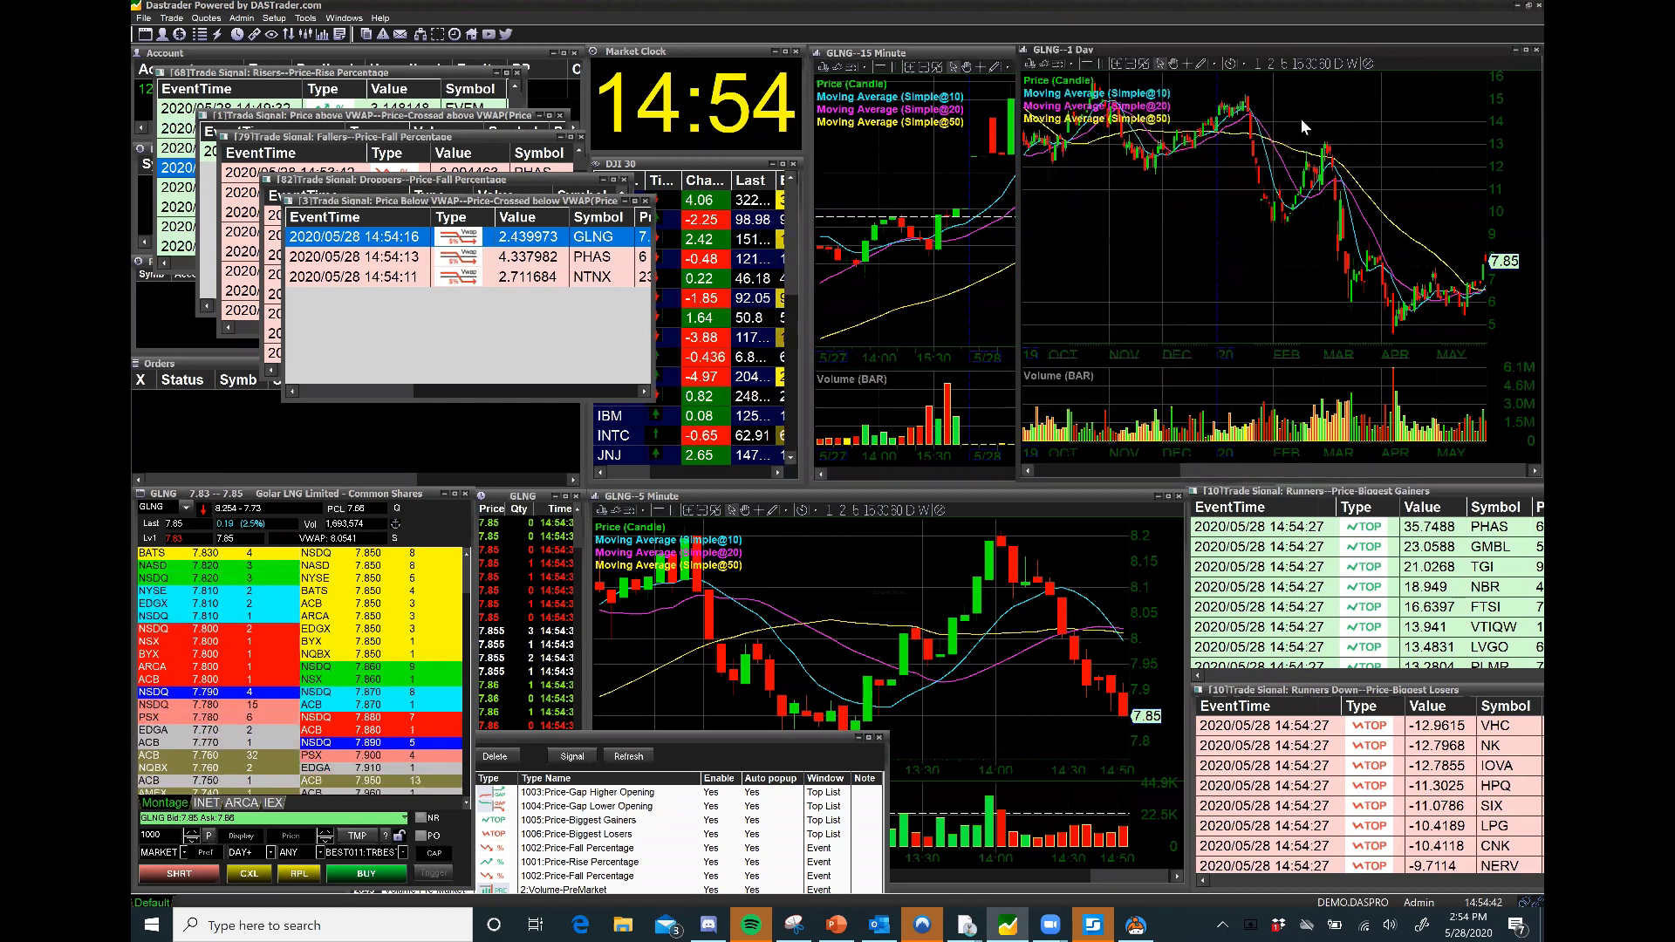
pyautogui.scroll(5, 1299, 117)
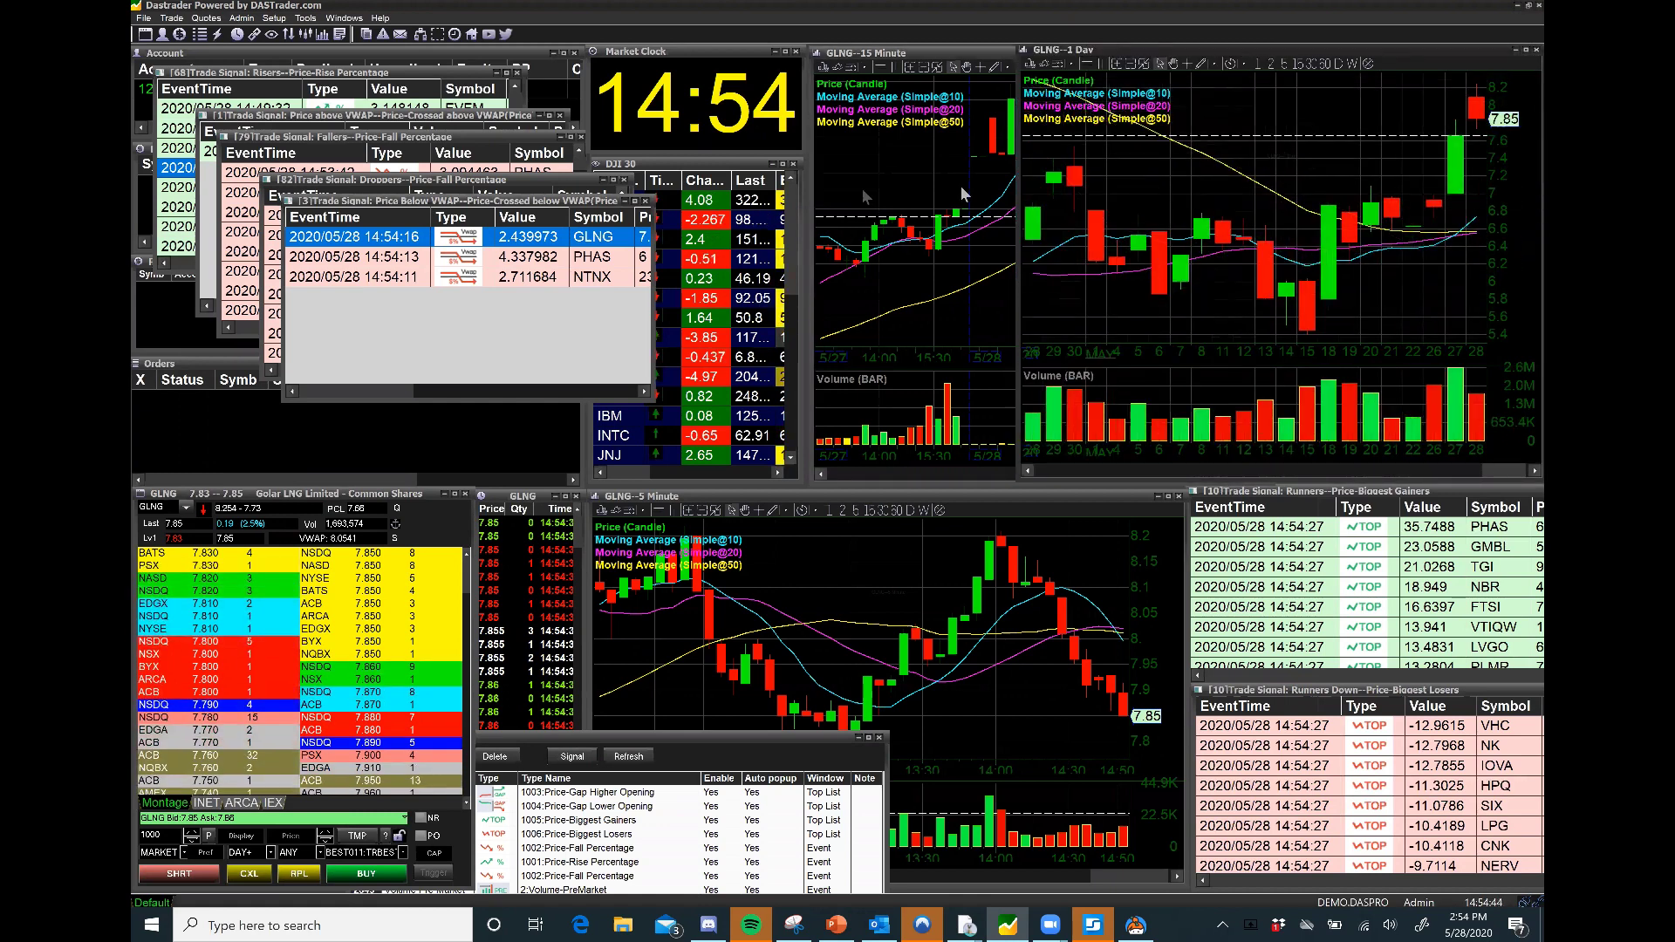
pyautogui.click(599, 261)
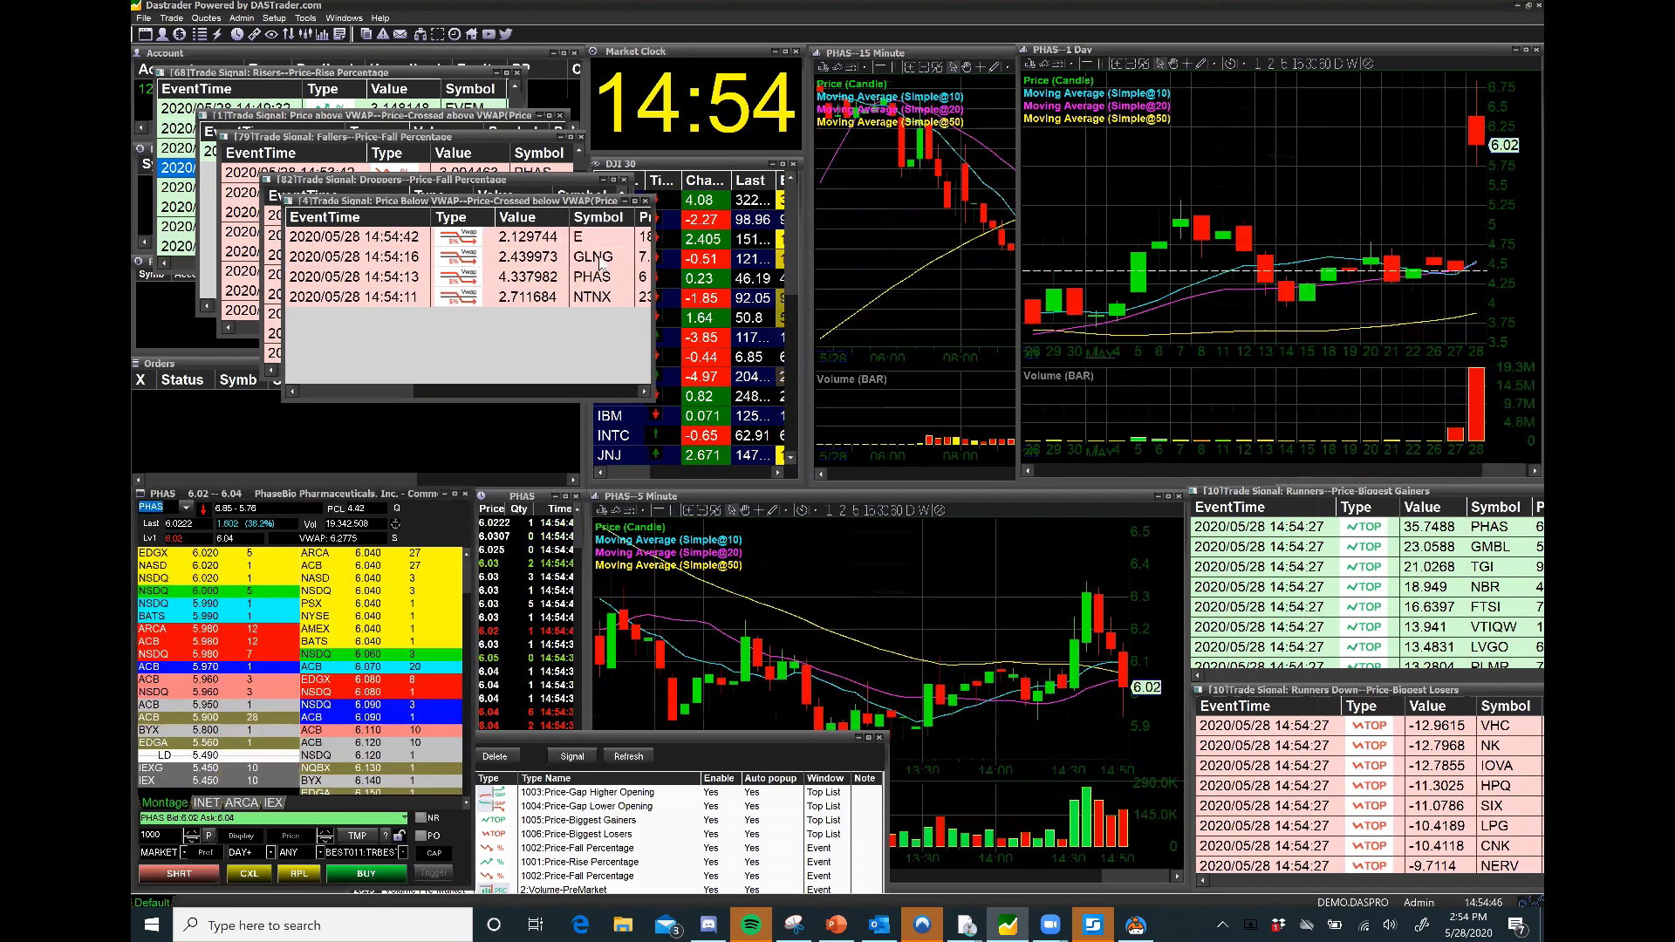
# Bring the PHAS 15-minute chart forward, then load NTNX and ATRO from the Price Below VWAP alerts.
pyautogui.click(872, 277)
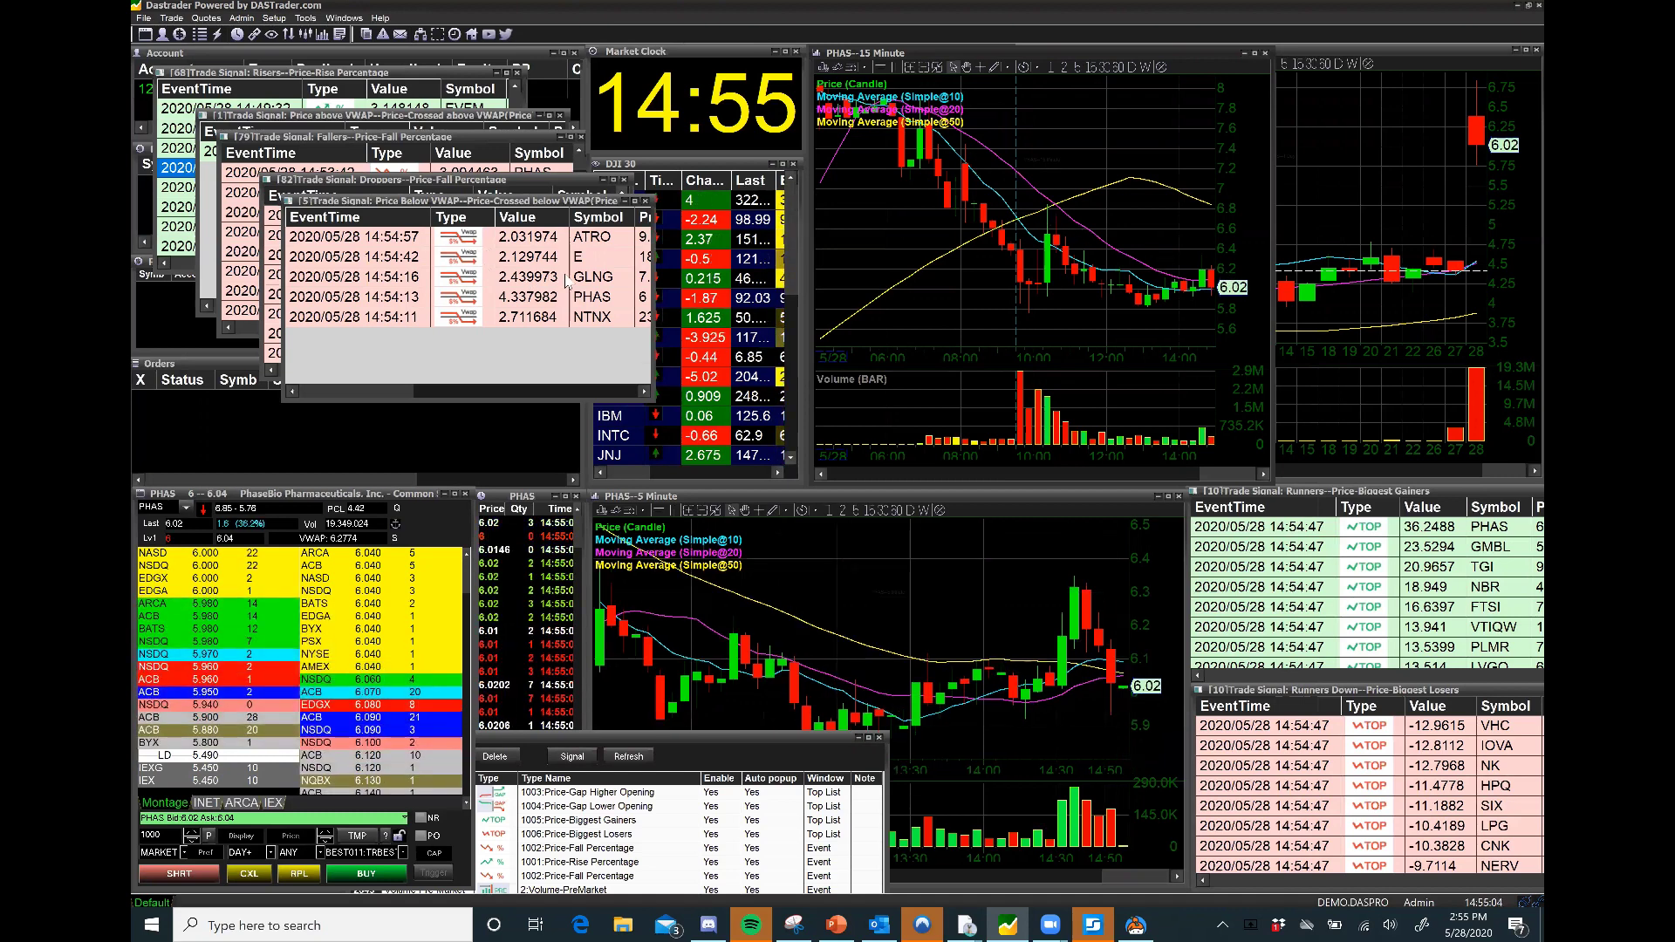
pyautogui.click(593, 319)
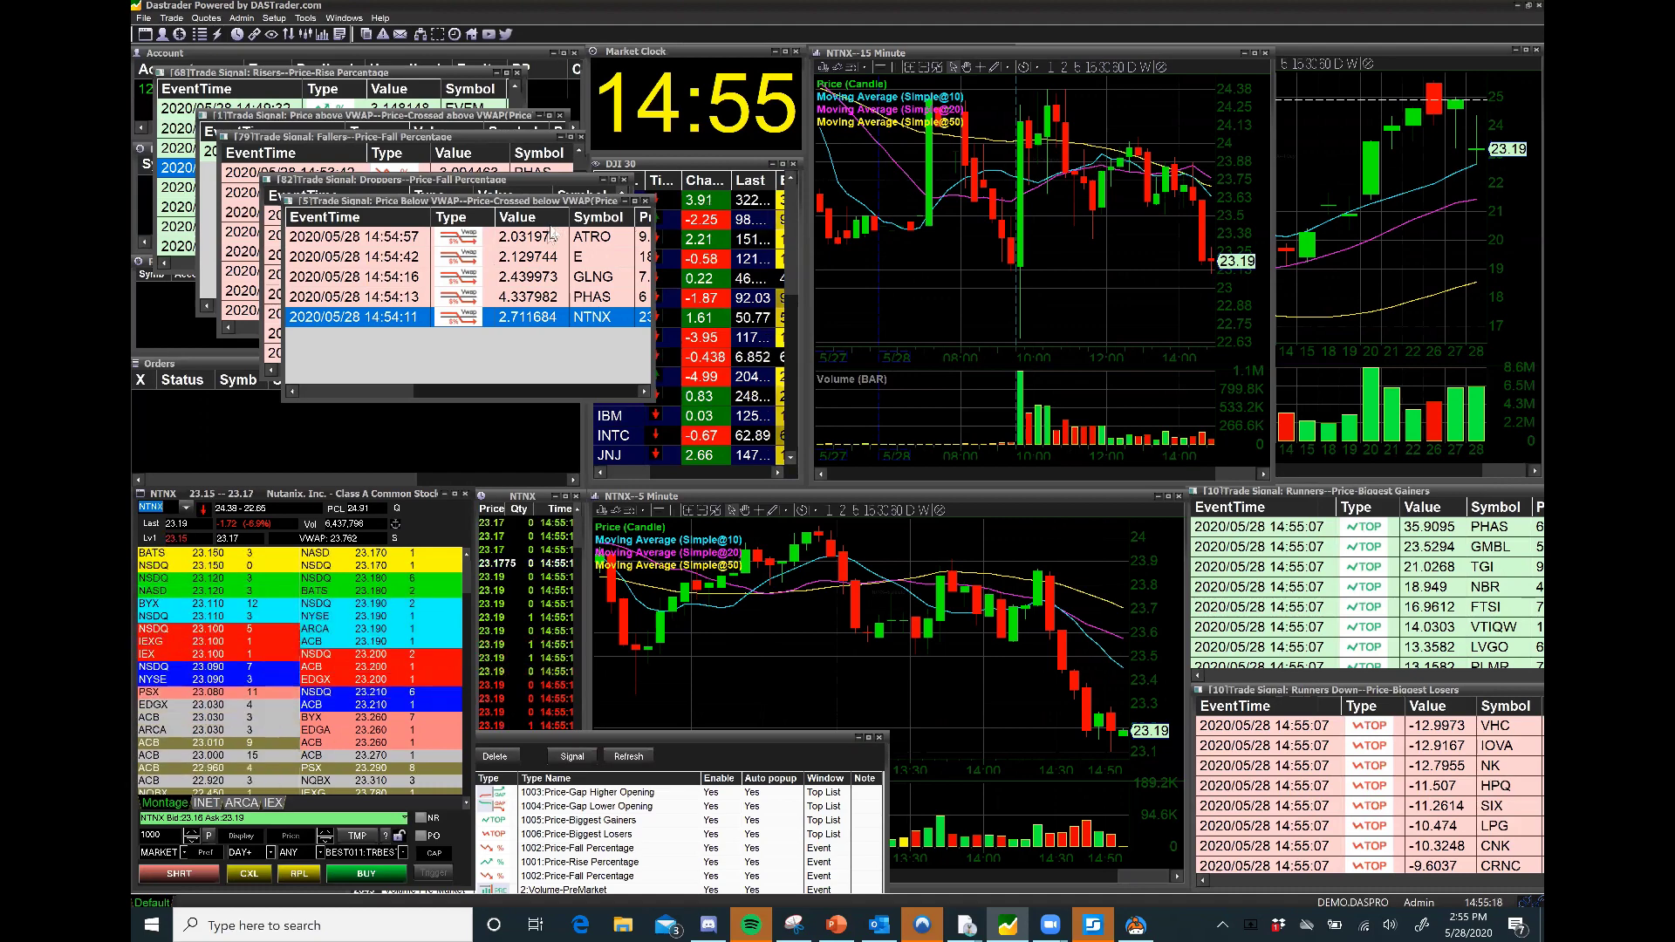
pyautogui.click(587, 243)
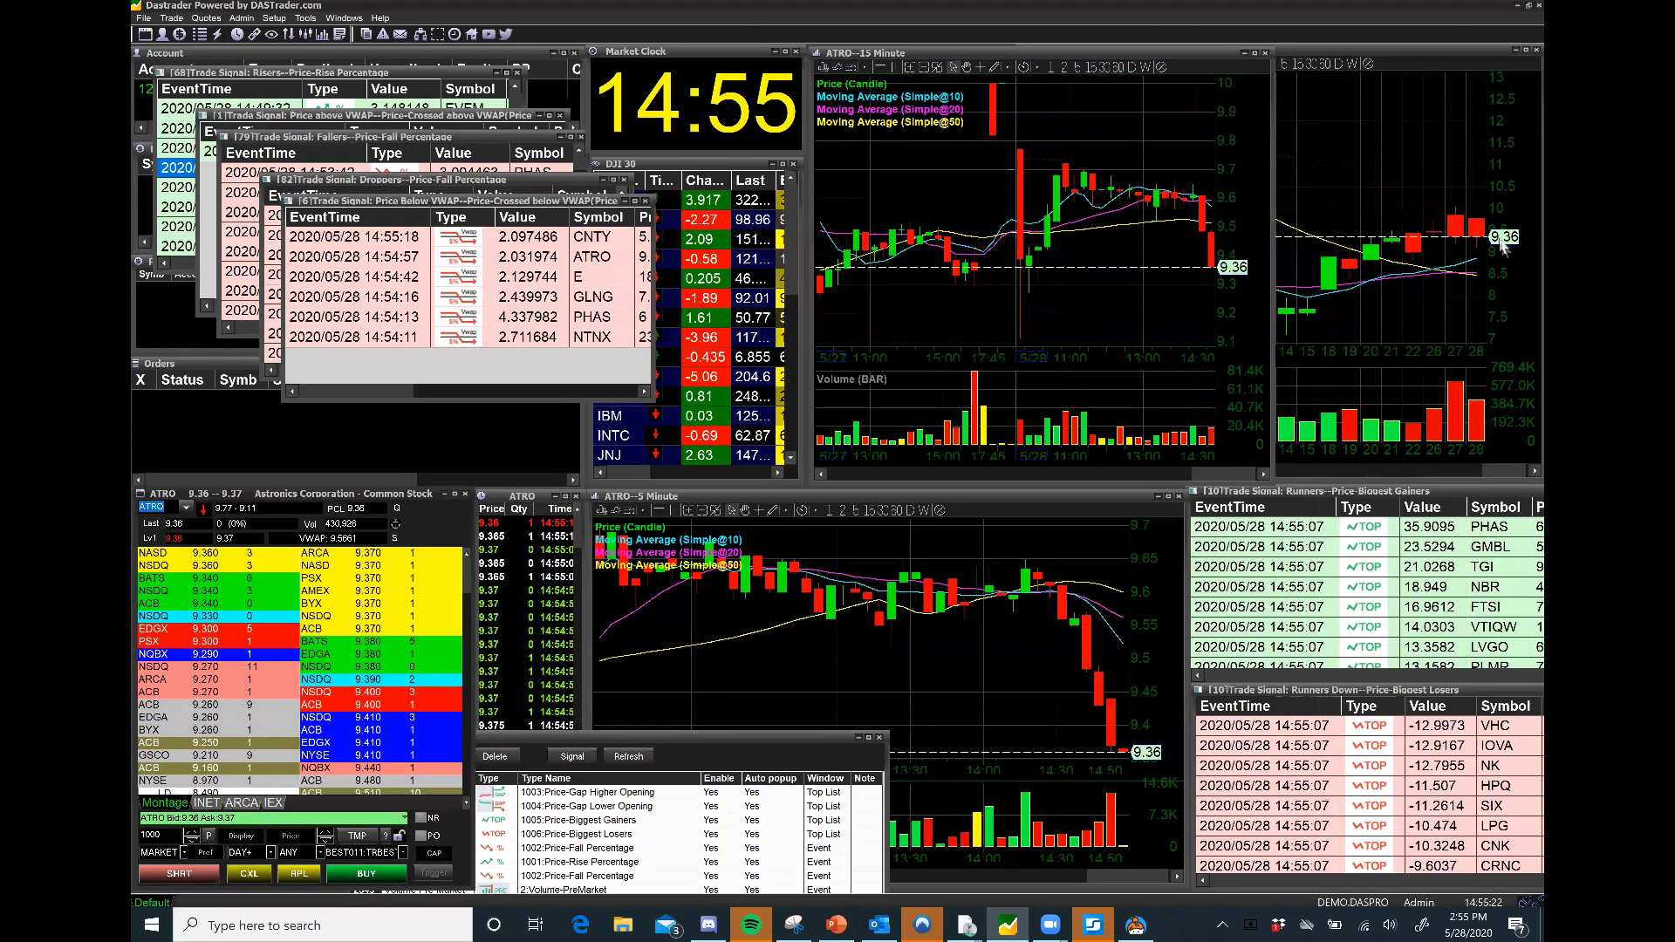
pyautogui.click(531, 209)
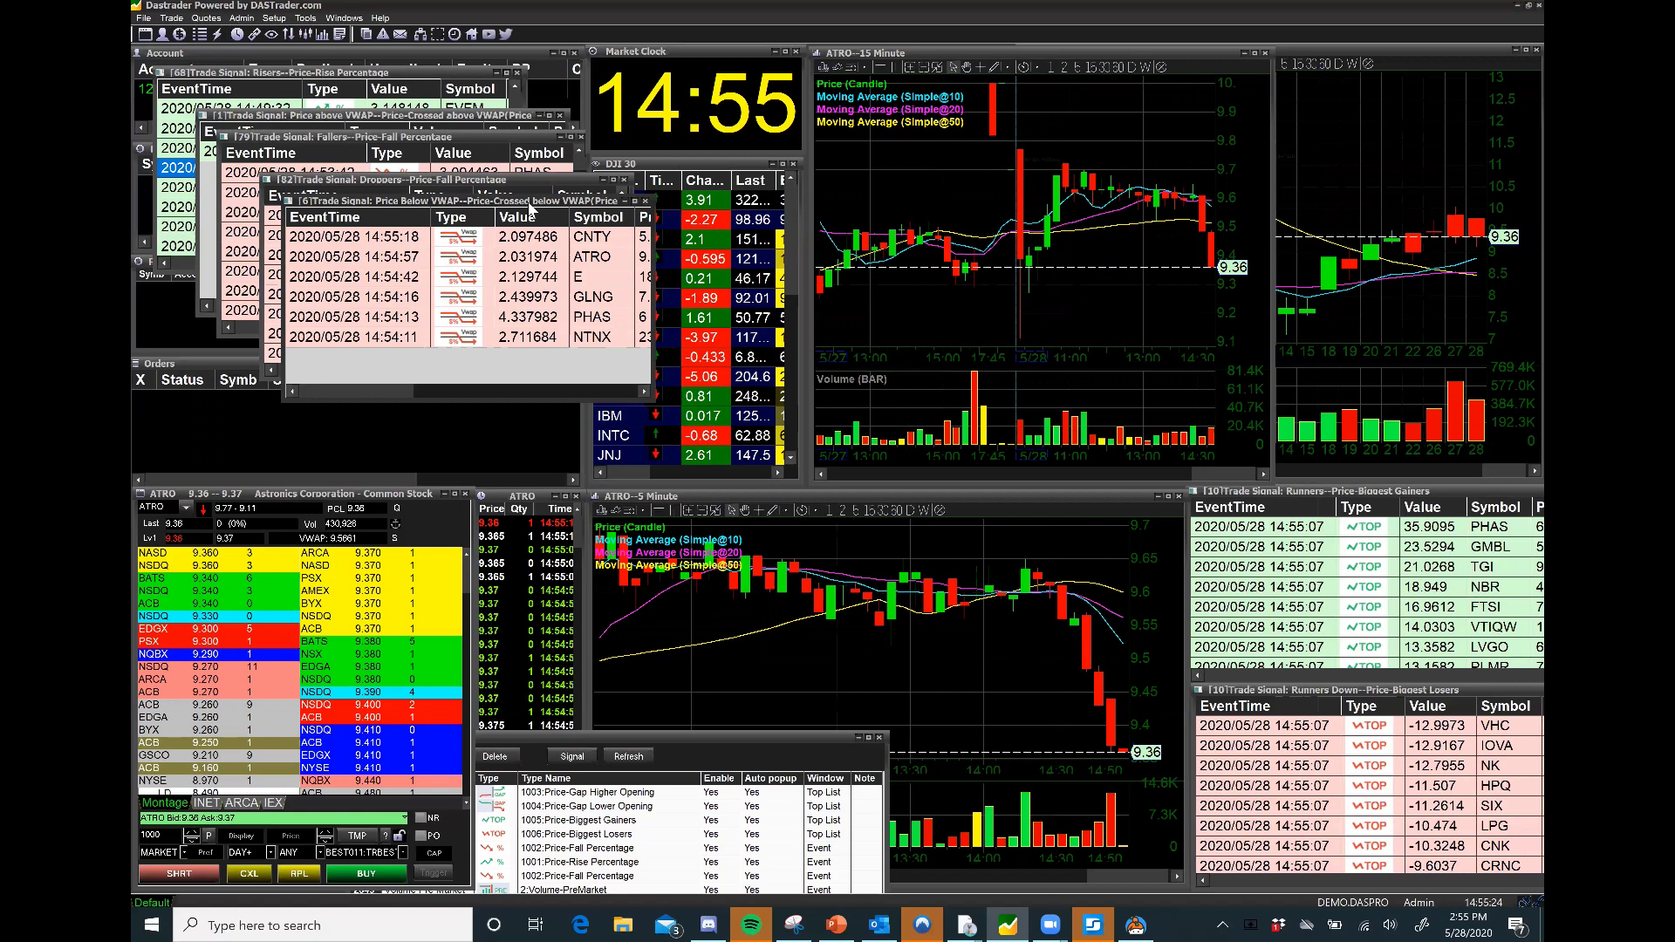
# Stack the Price Below VWAP and Droppers lists lower on screen, then bring the Risers list forward.
pyautogui.moveTo(532, 209); pyautogui.dragTo(514, 395)
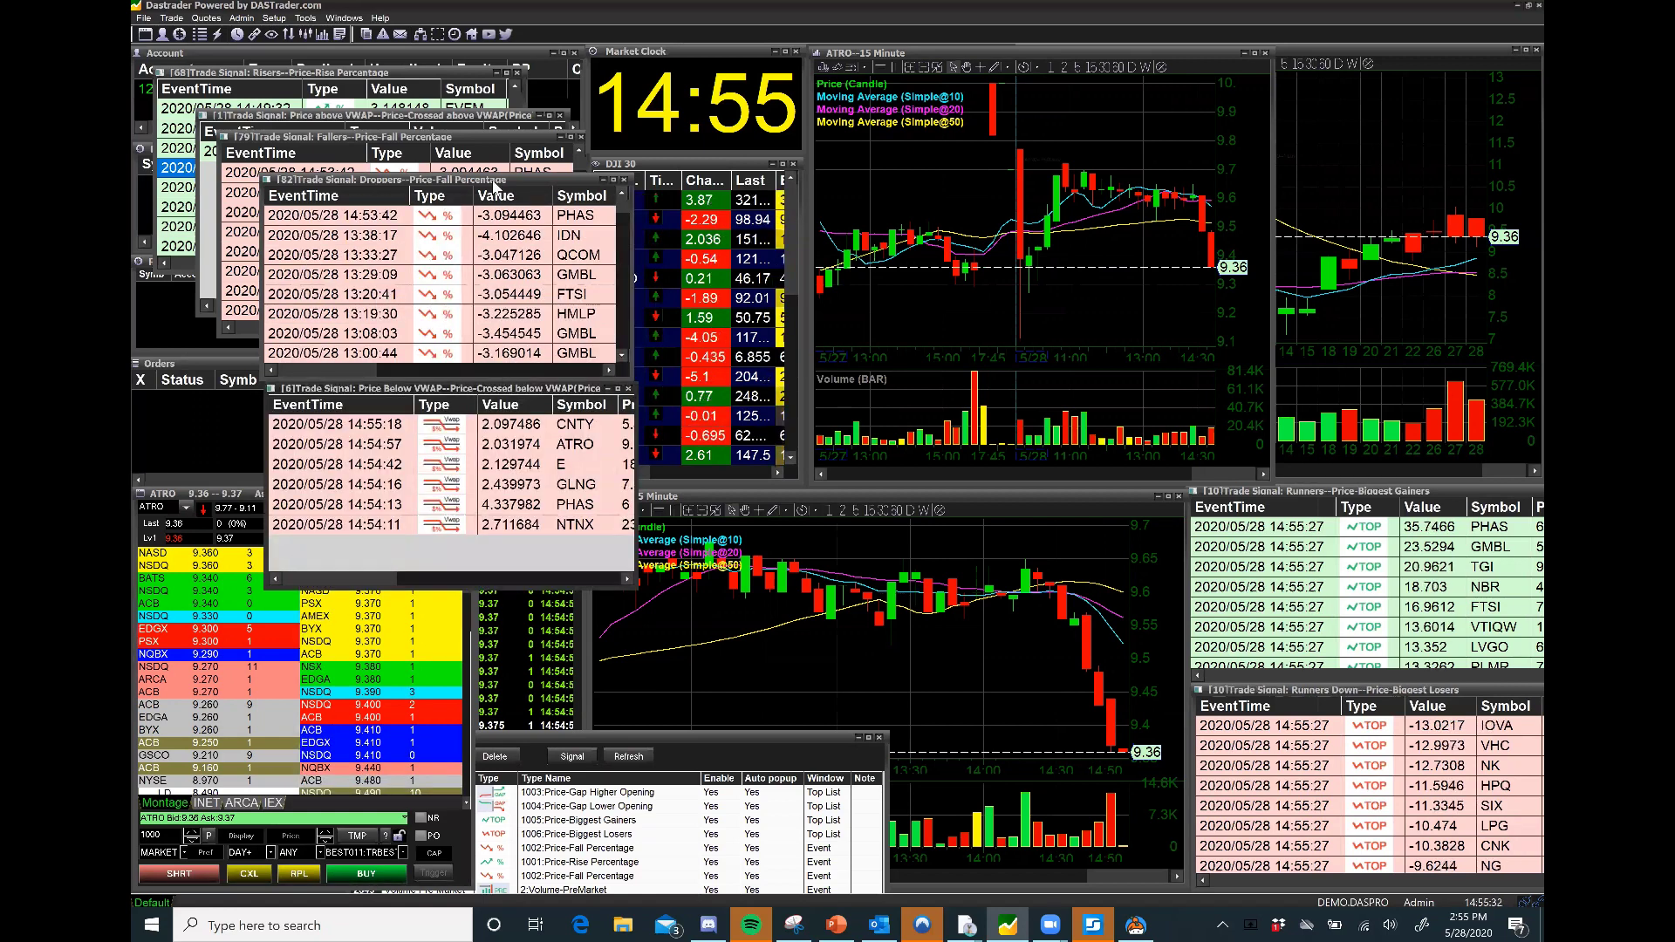
pyautogui.click(515, 252)
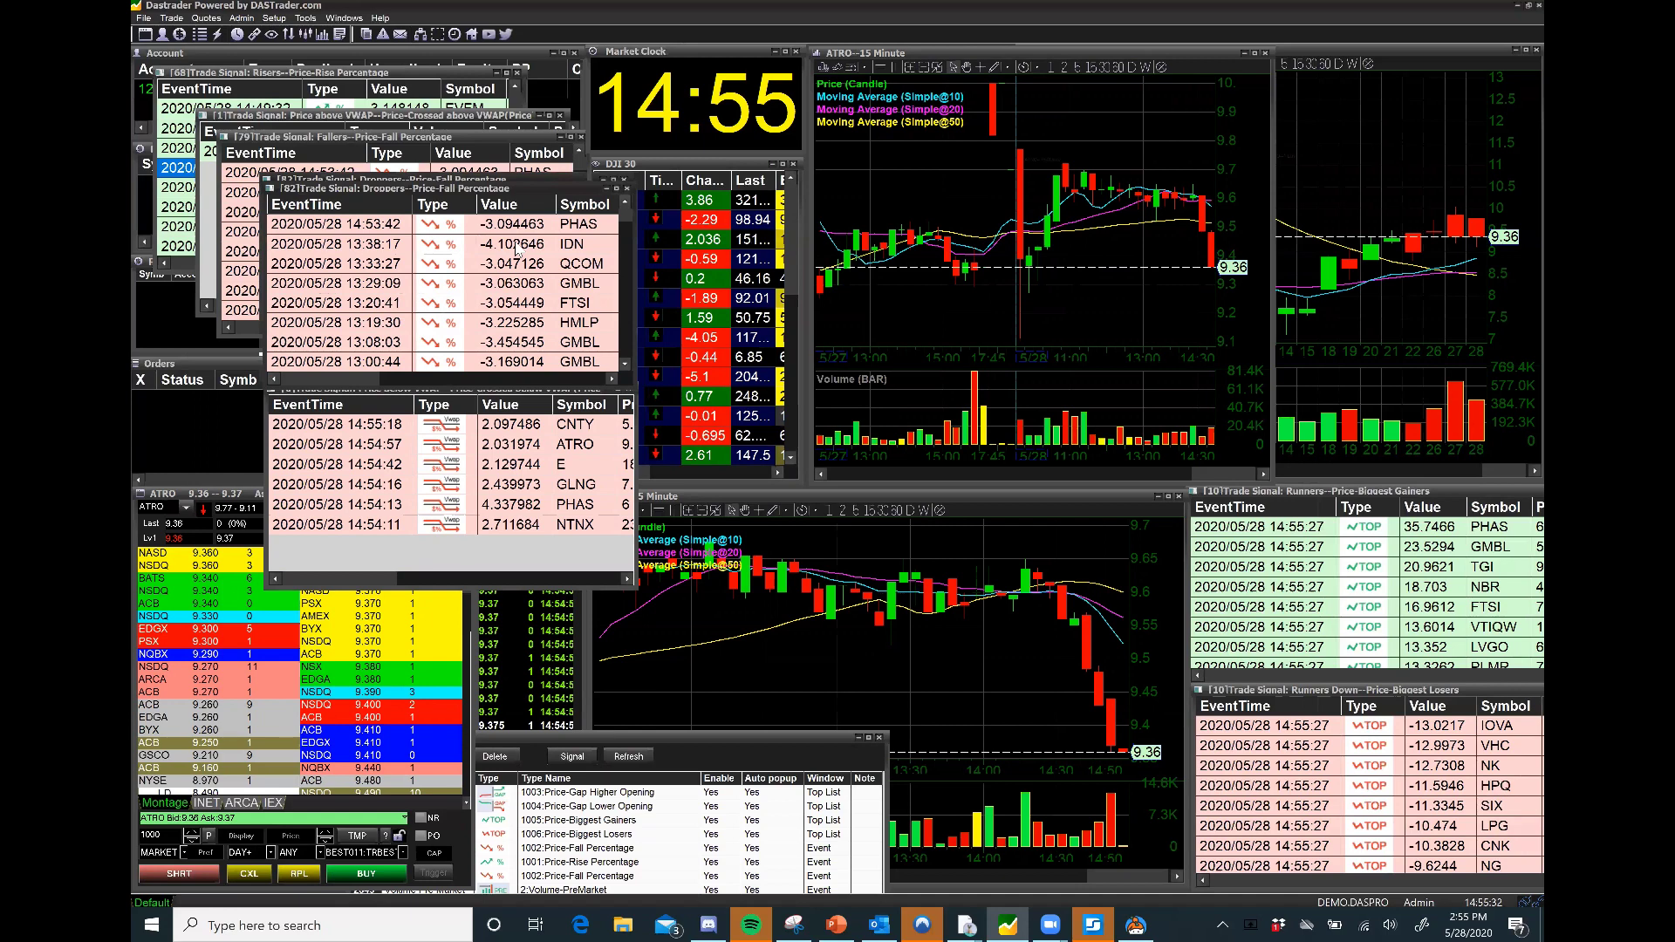
pyautogui.moveTo(516, 251); pyautogui.dragTo(515, 610)
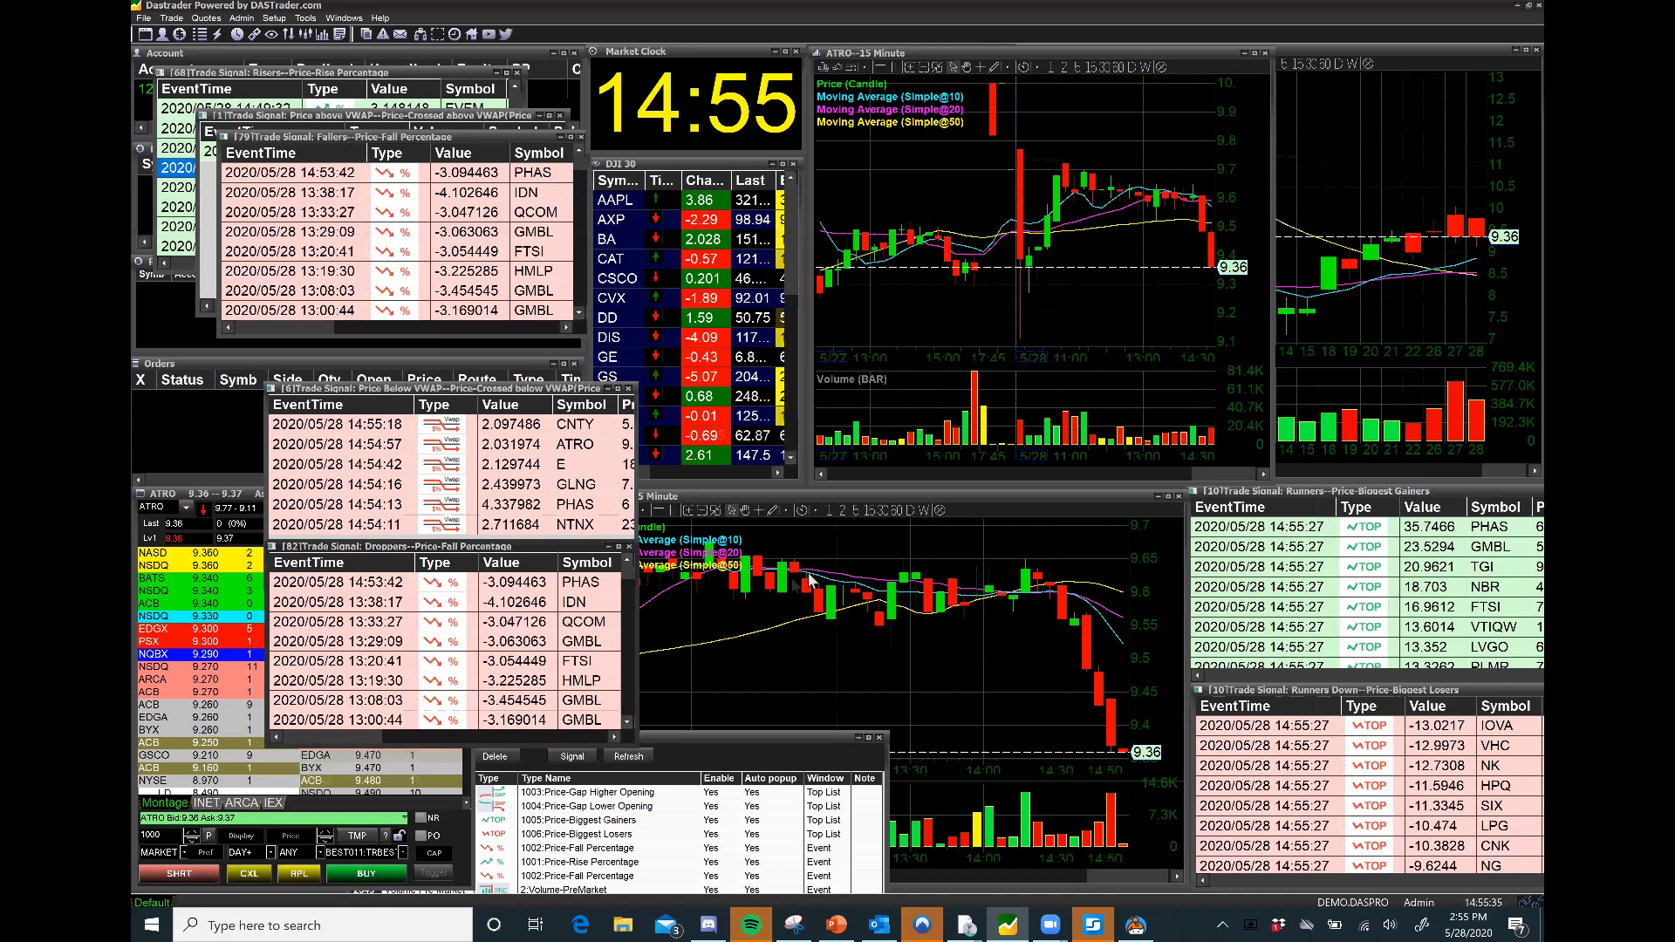
pyautogui.click(865, 546)
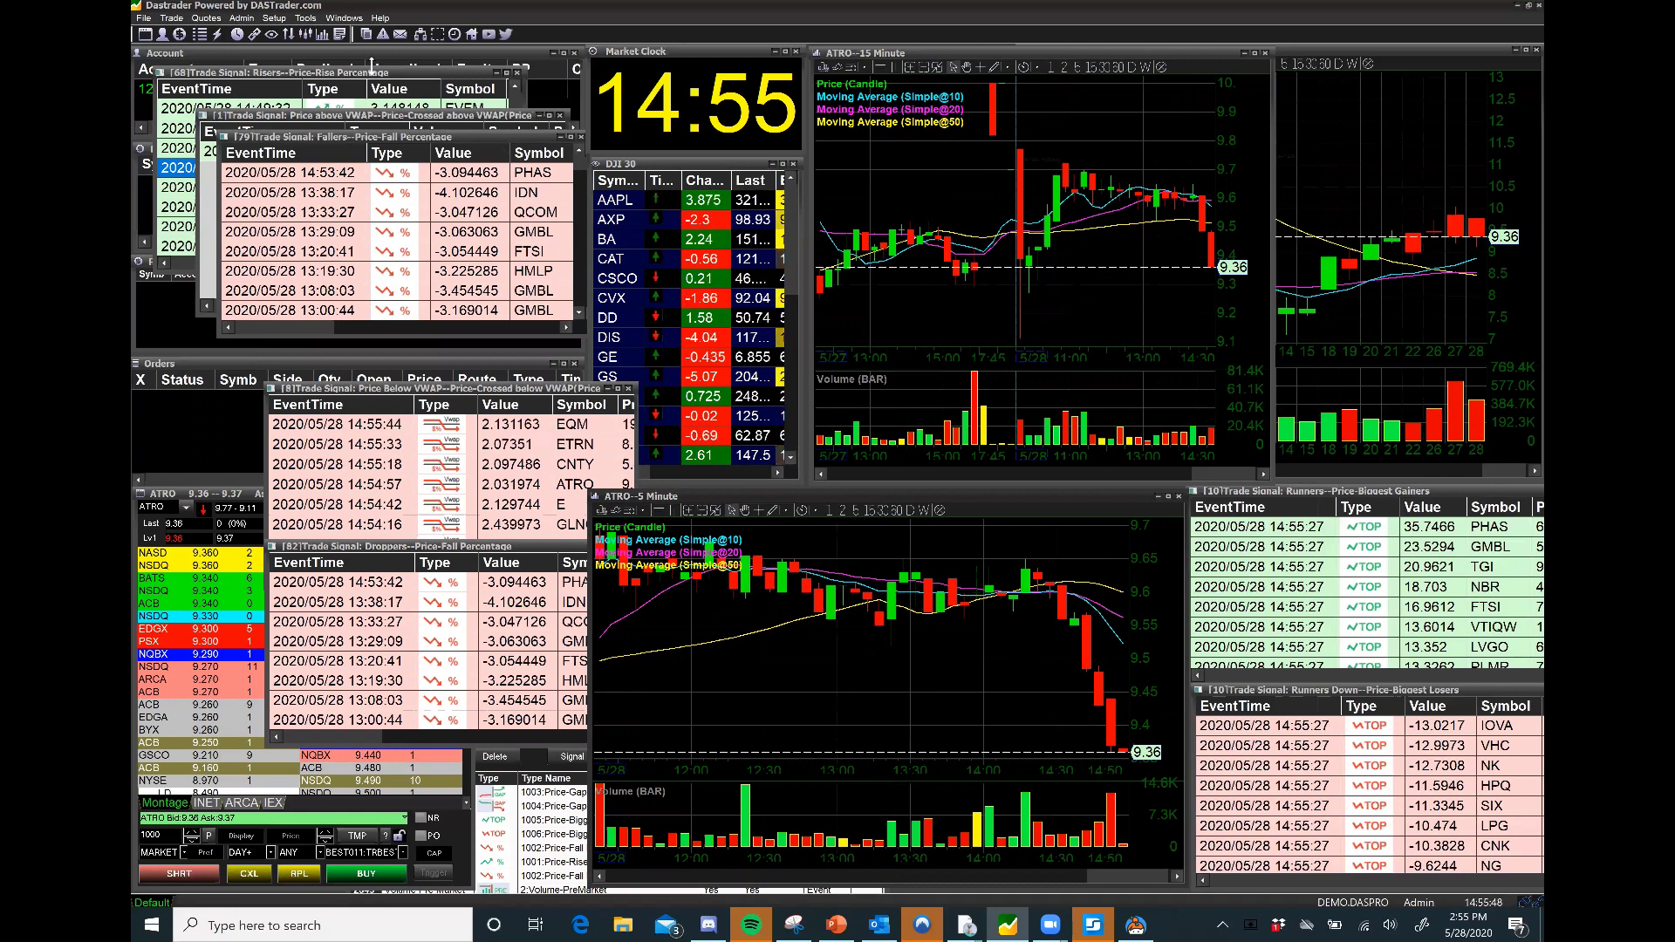
pyautogui.click(373, 106)
# Load the EVFM, LL, GMBL and PIXY Risers signals into the charts, ending on GMBL's 13:17:40 signal.
pyautogui.click(461, 112)
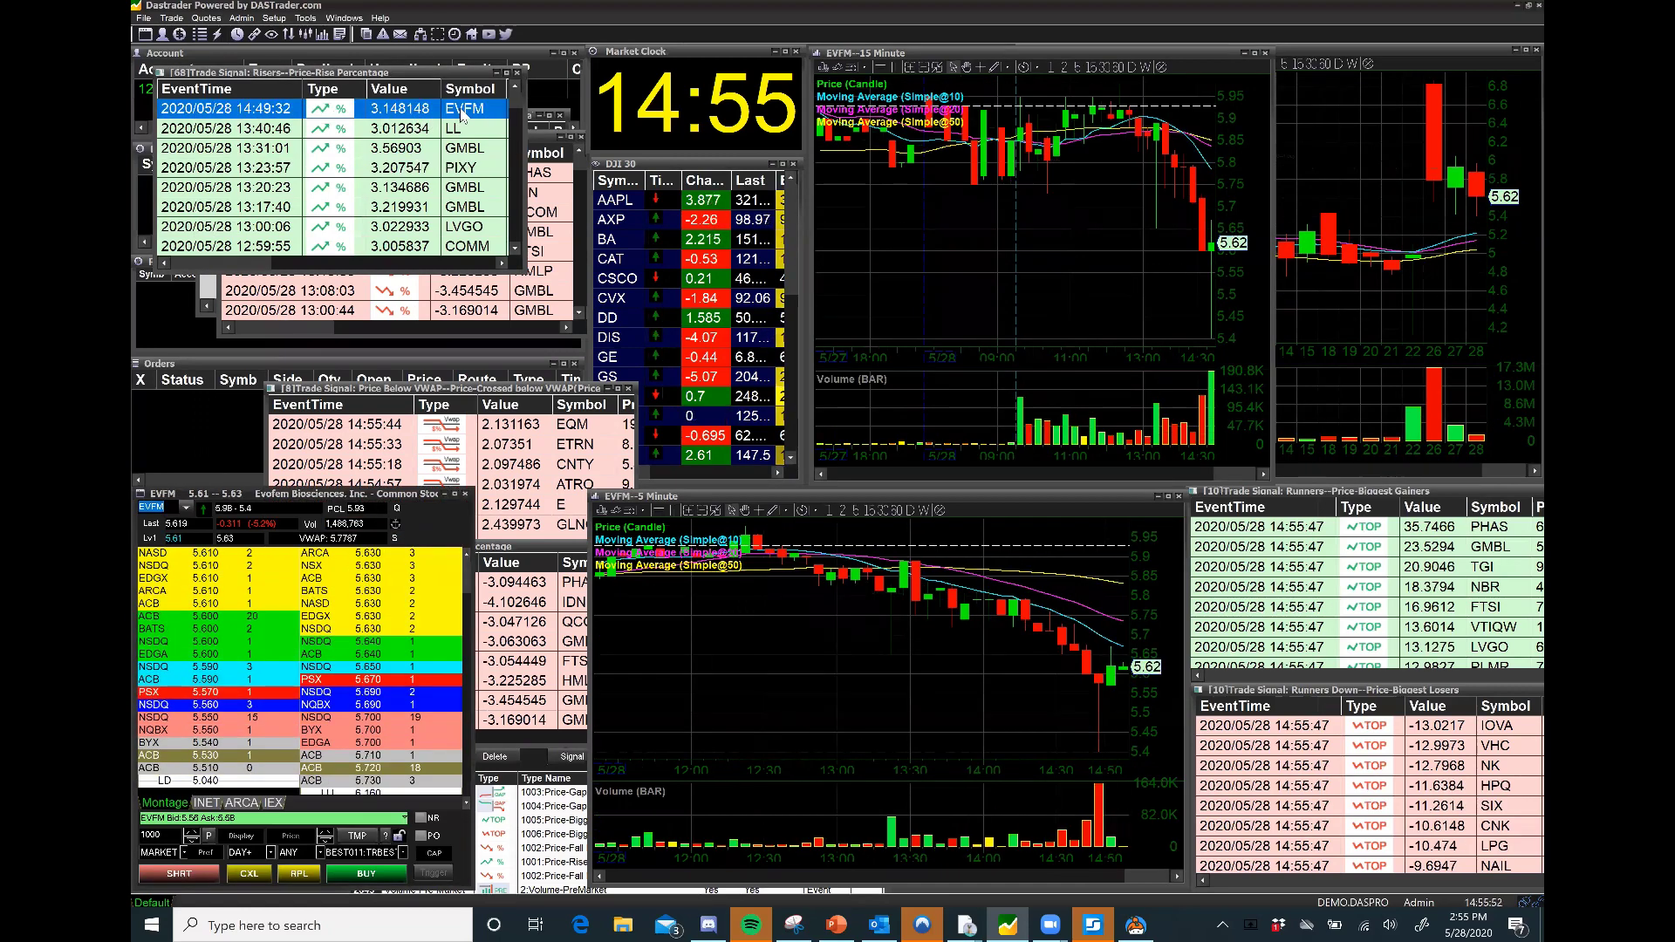
pyautogui.click(458, 129)
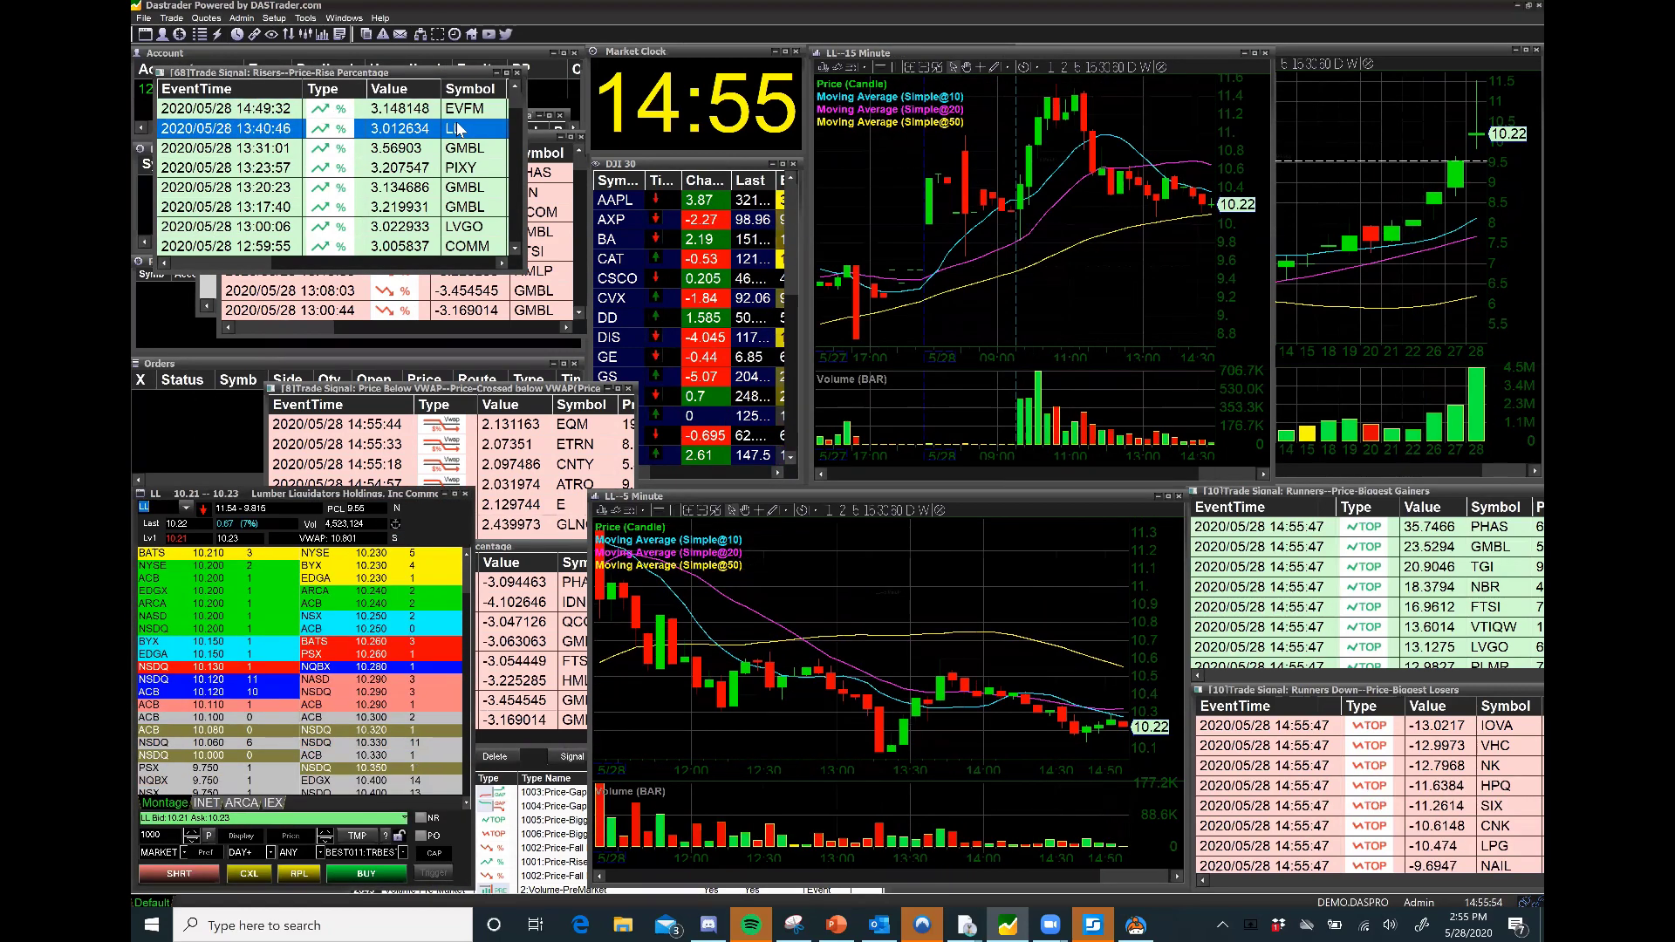
pyautogui.click(461, 149)
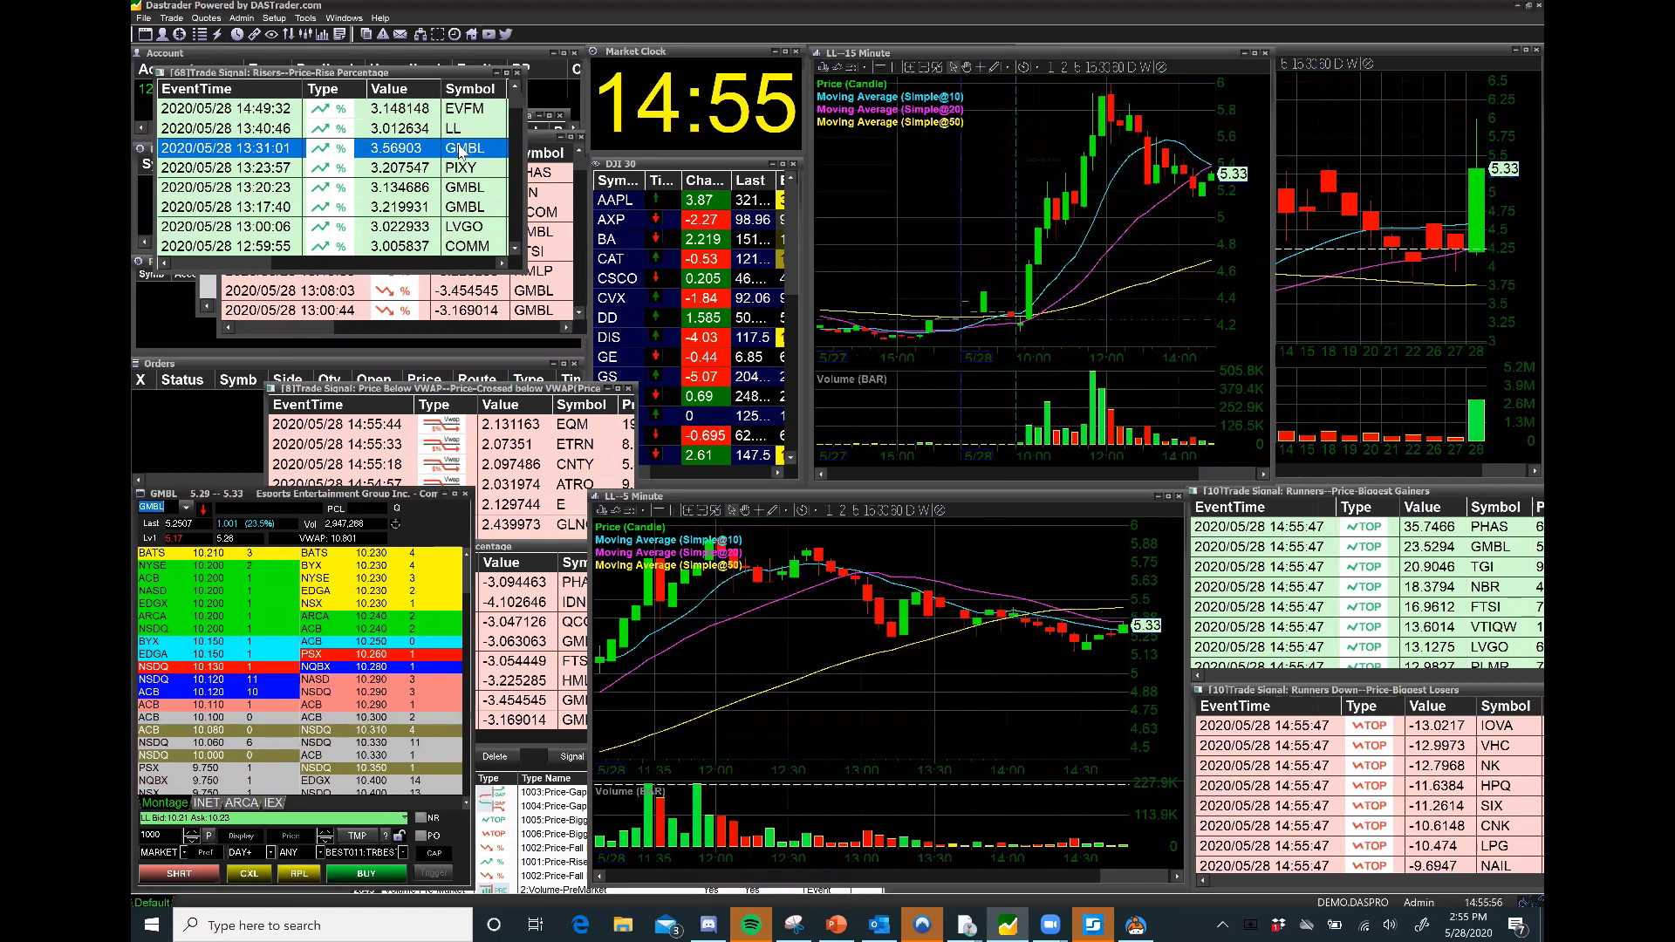
pyautogui.click(464, 167)
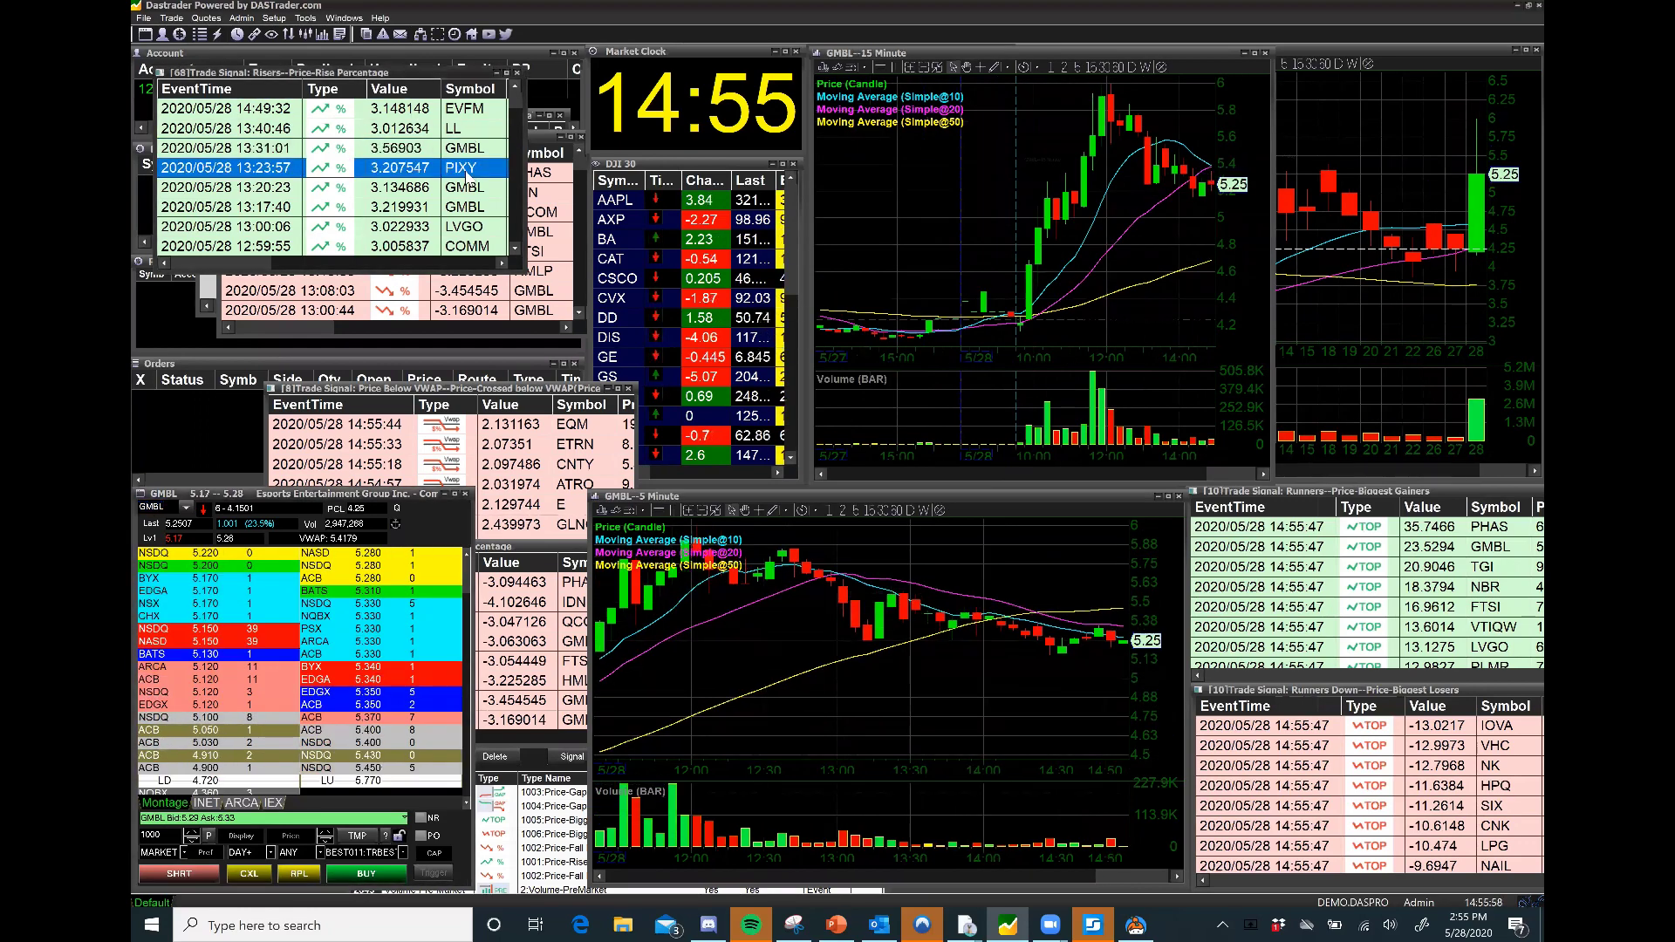
pyautogui.click(468, 190)
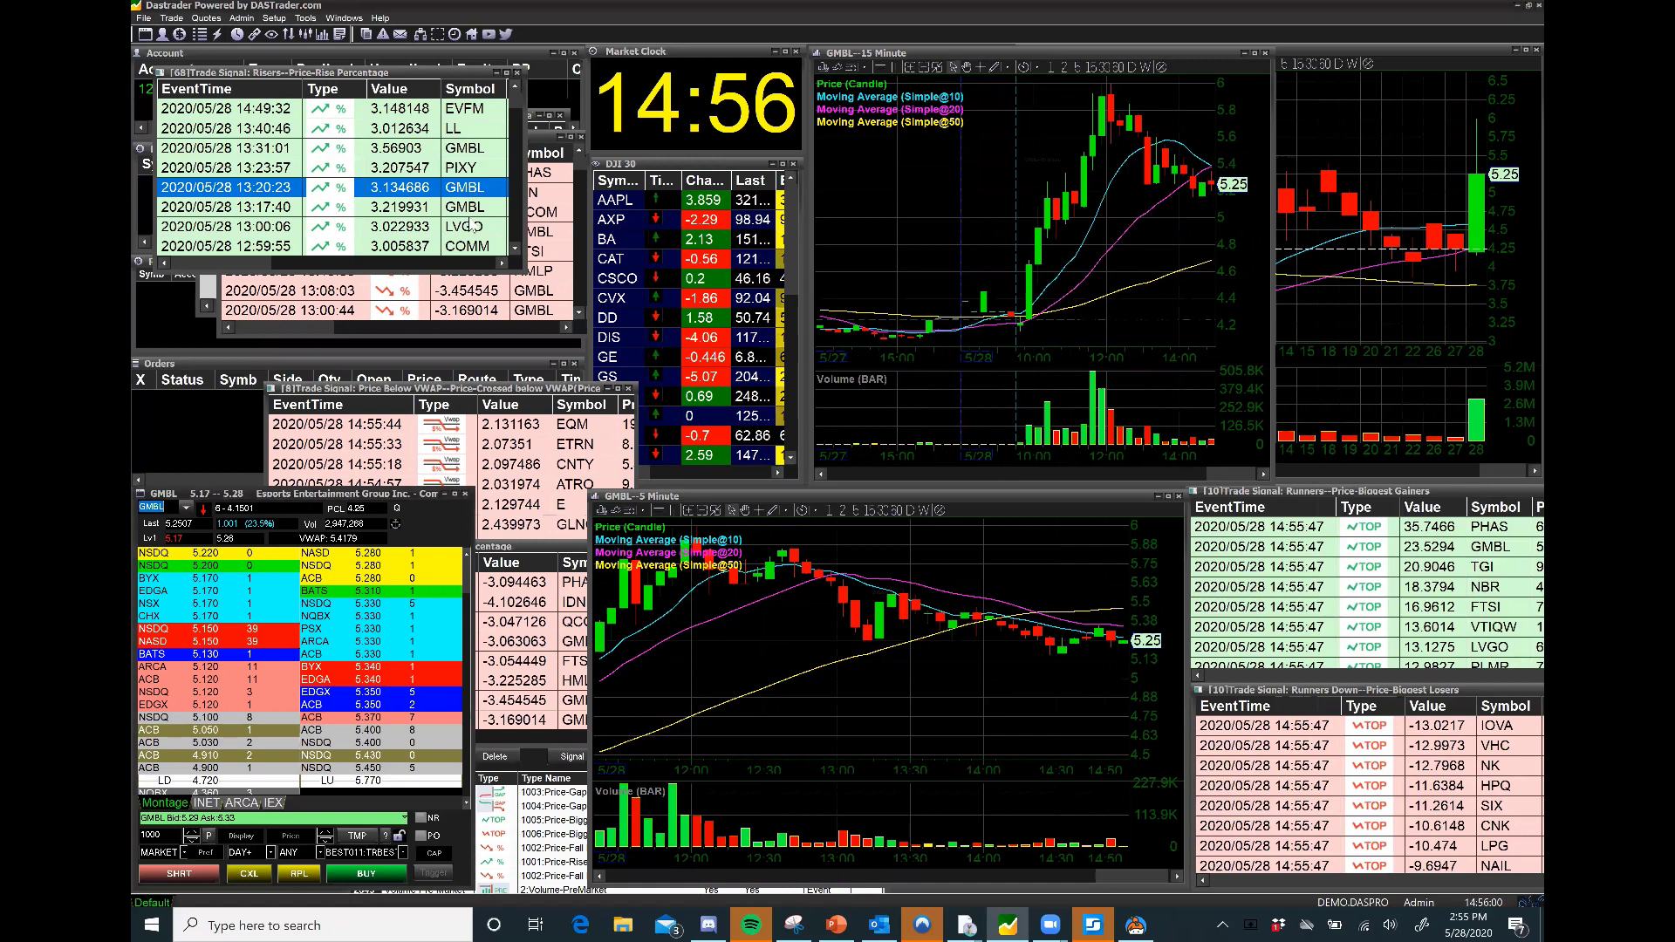
pyautogui.click(476, 210)
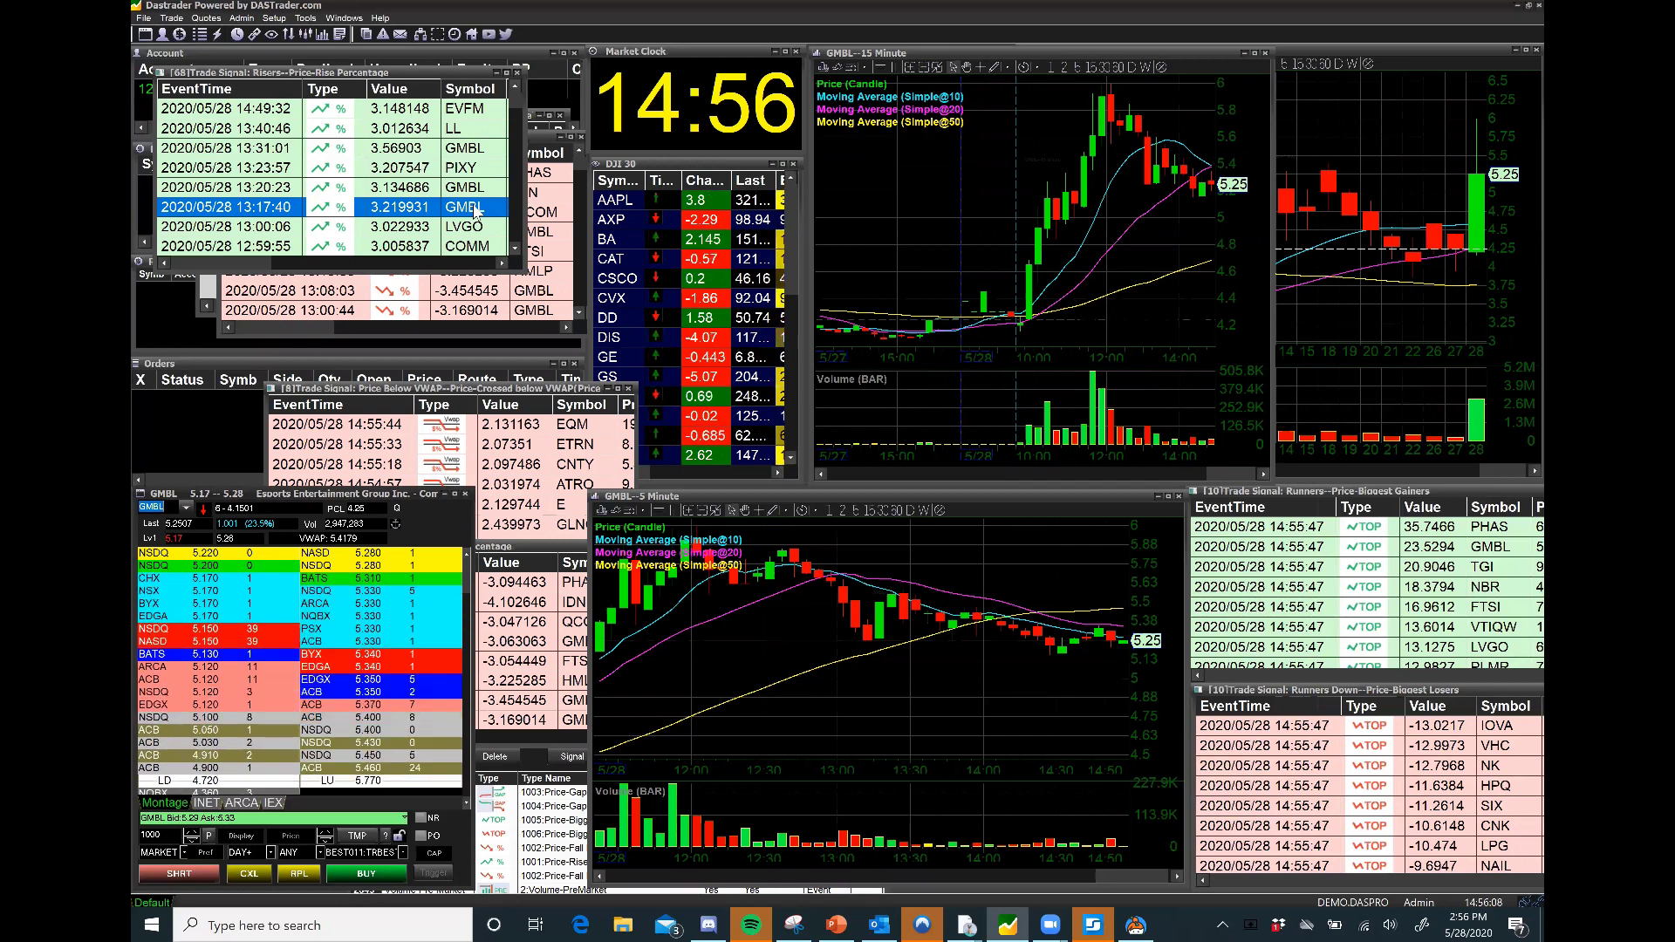
# Move the Risers list and the Trade Signal List to the middle of the screen.
pyautogui.click(424, 85)
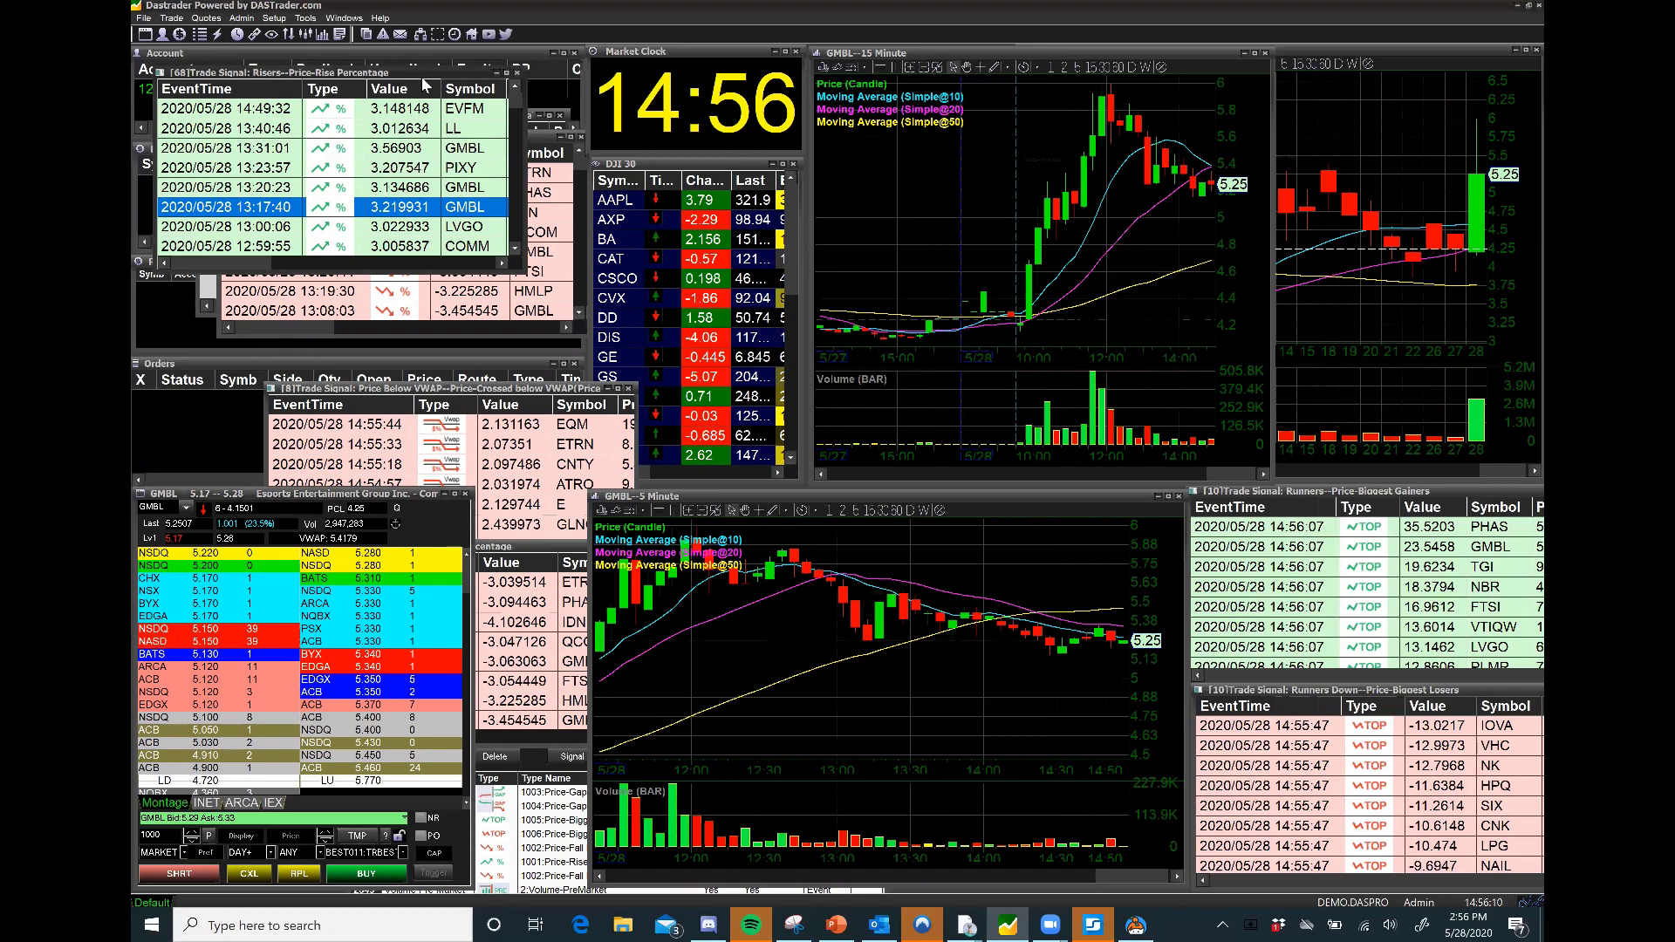
pyautogui.moveTo(422, 77); pyautogui.dragTo(852, 198)
pyautogui.click(537, 763)
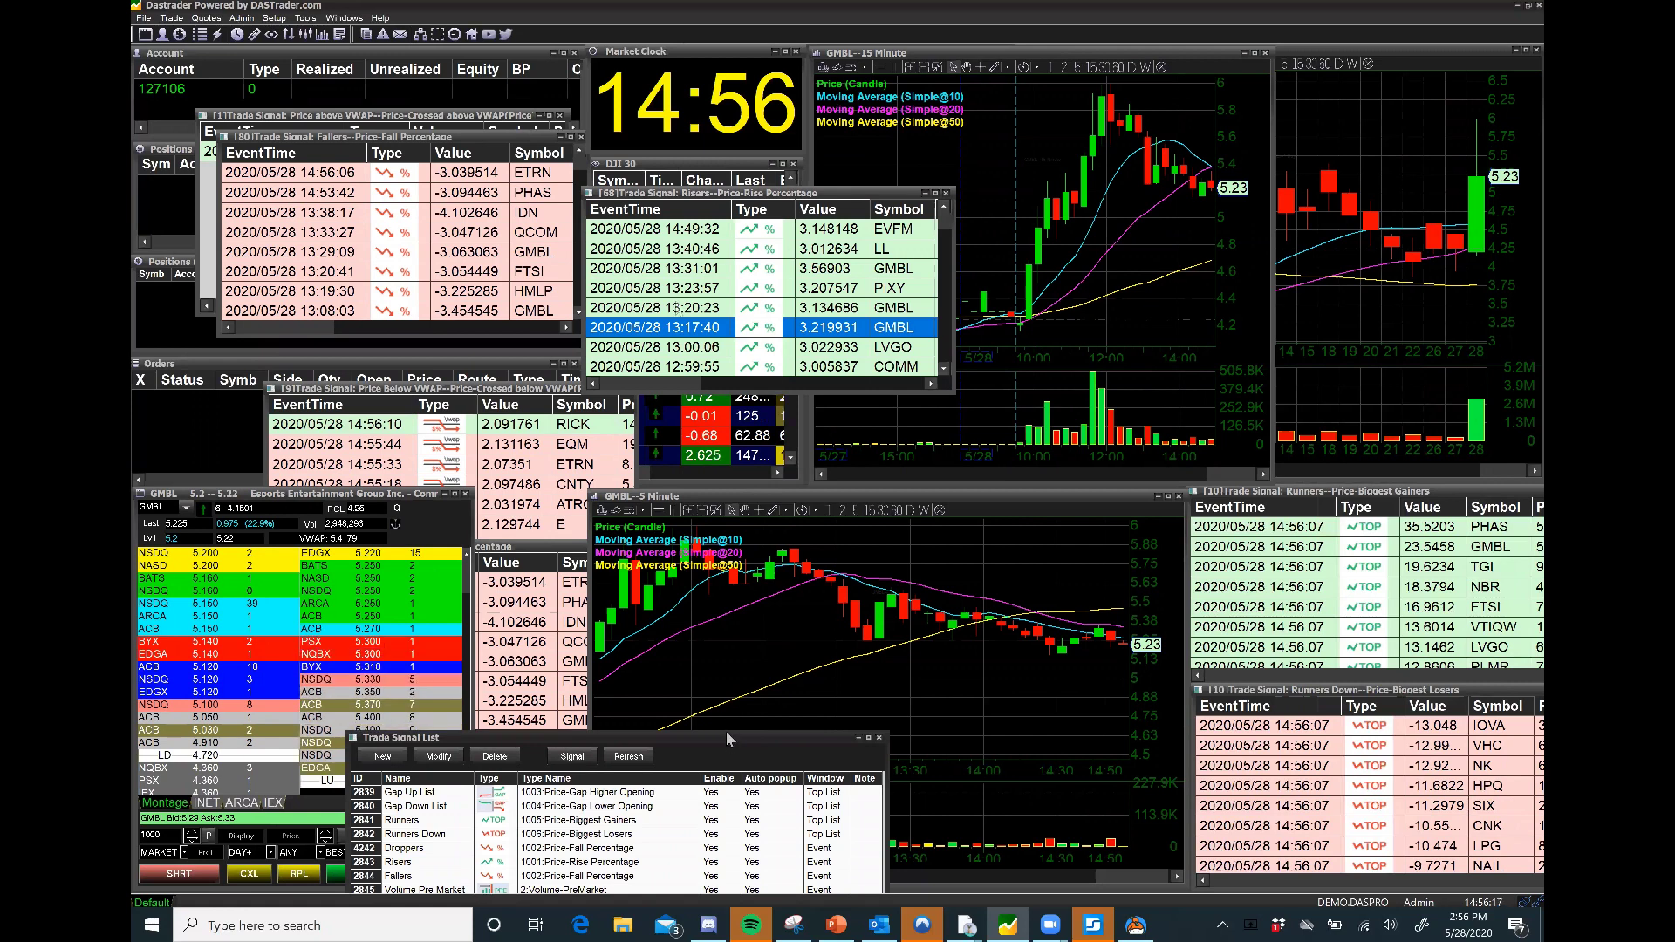
pyautogui.moveTo(726, 731); pyautogui.dragTo(675, 295)
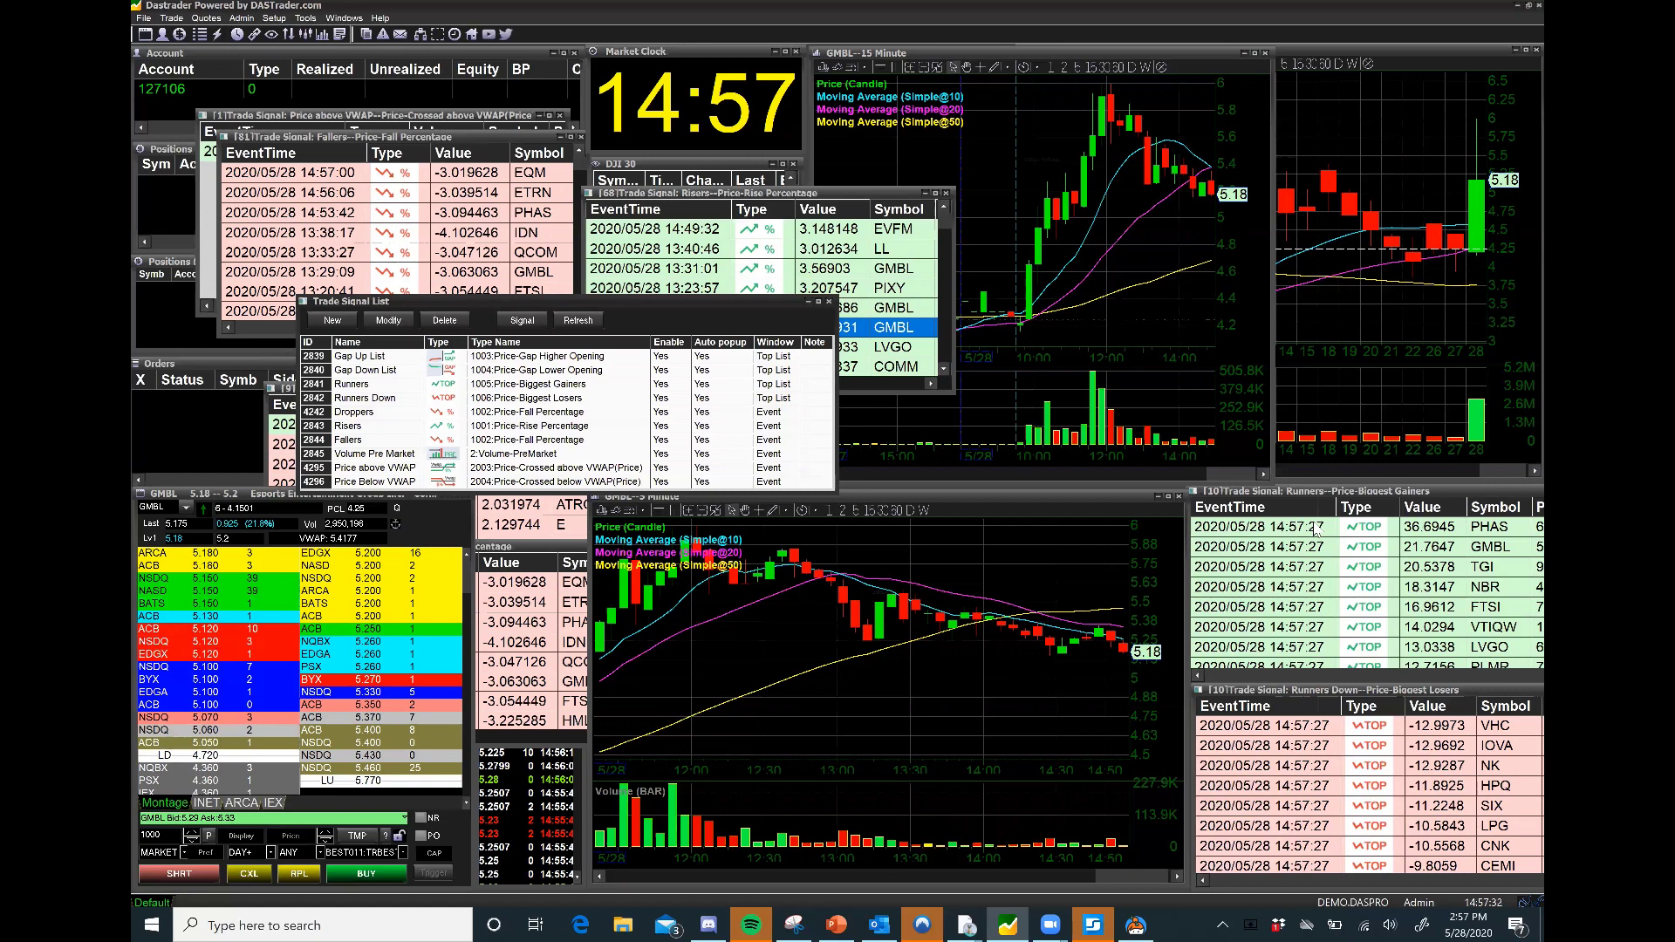
# Close the Risers, Fallers and Price above VWAP signal windows.
pyautogui.moveTo(945, 195); pyautogui.dragTo(948, 200)
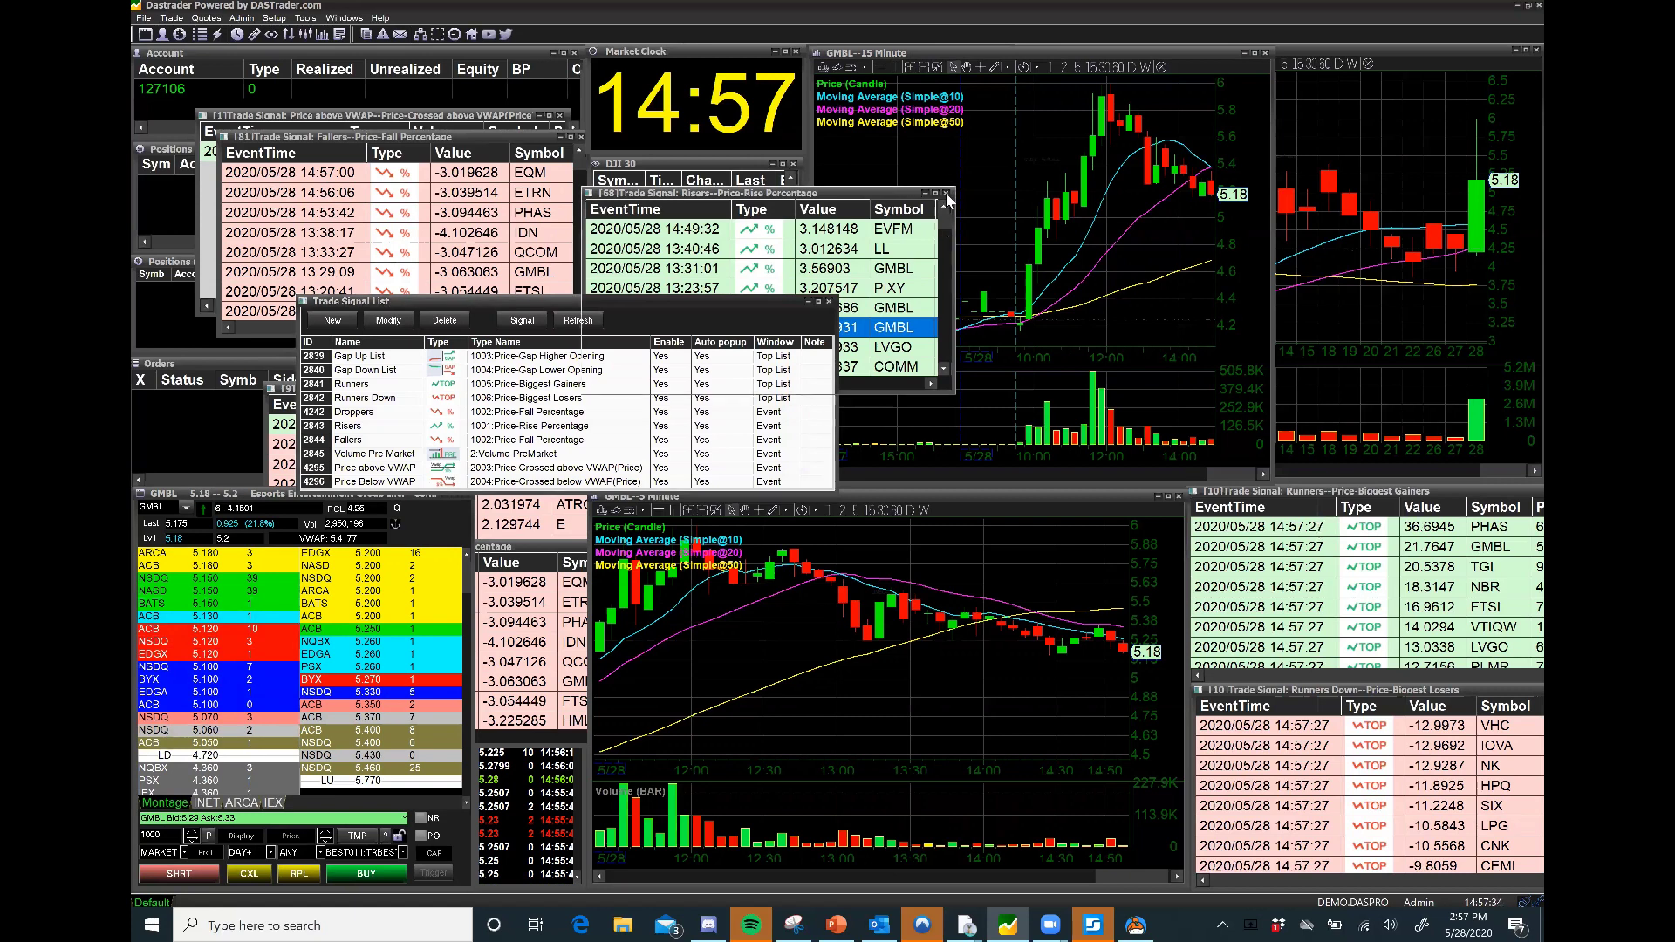
pyautogui.click(946, 194)
pyautogui.click(582, 137)
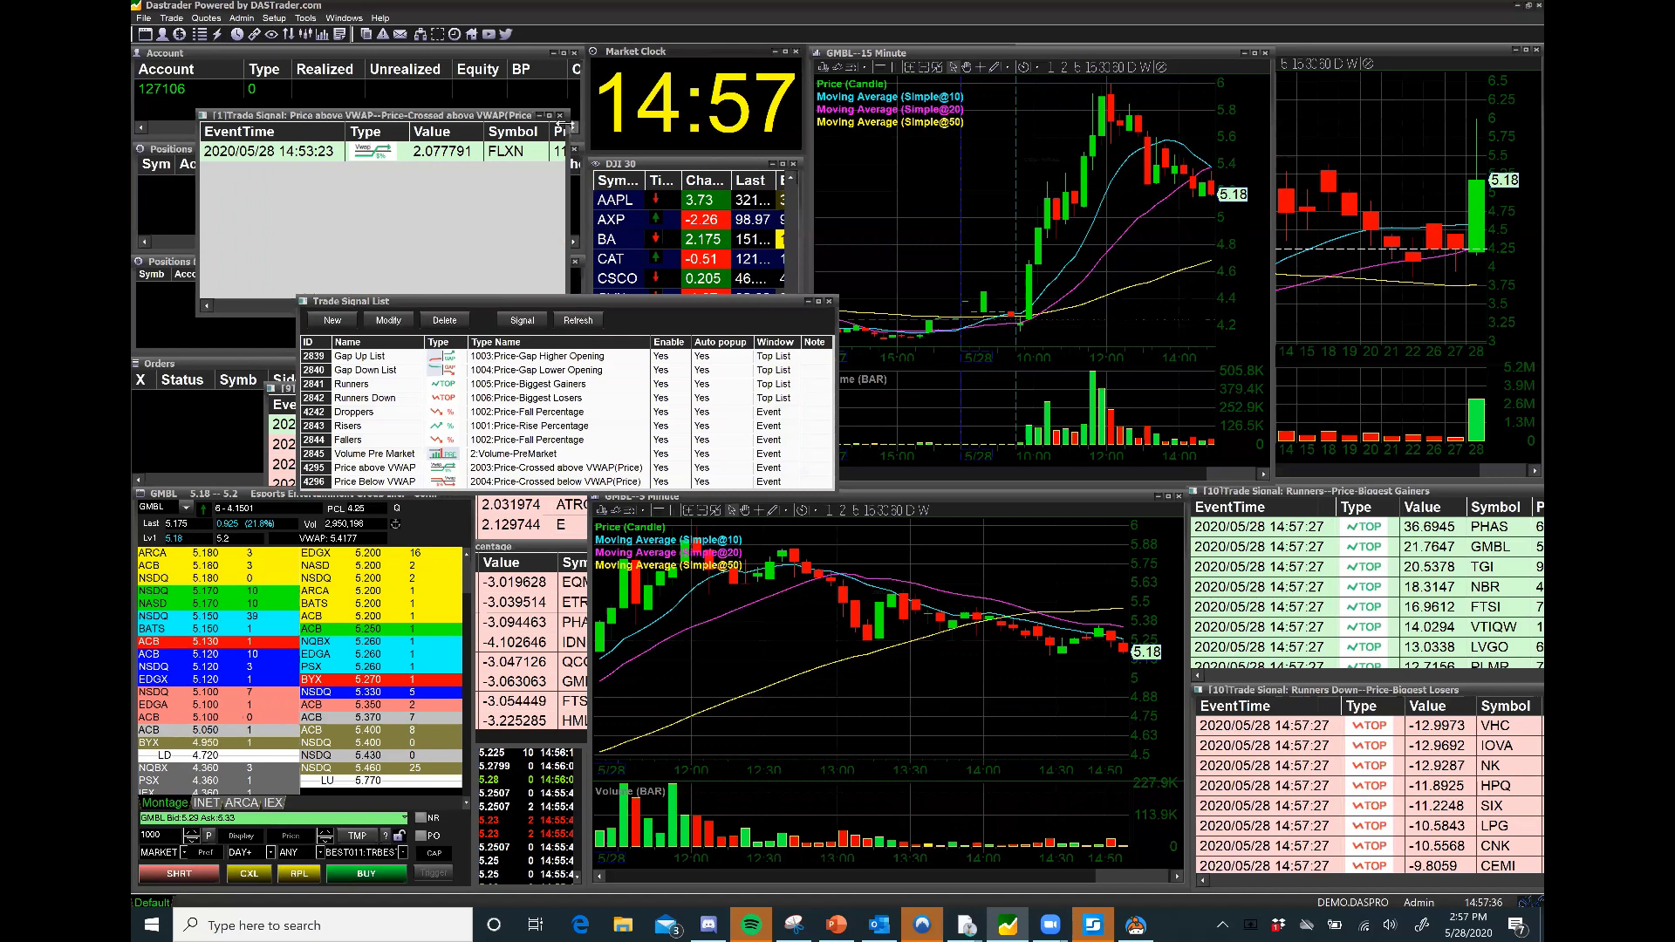
pyautogui.click(559, 115)
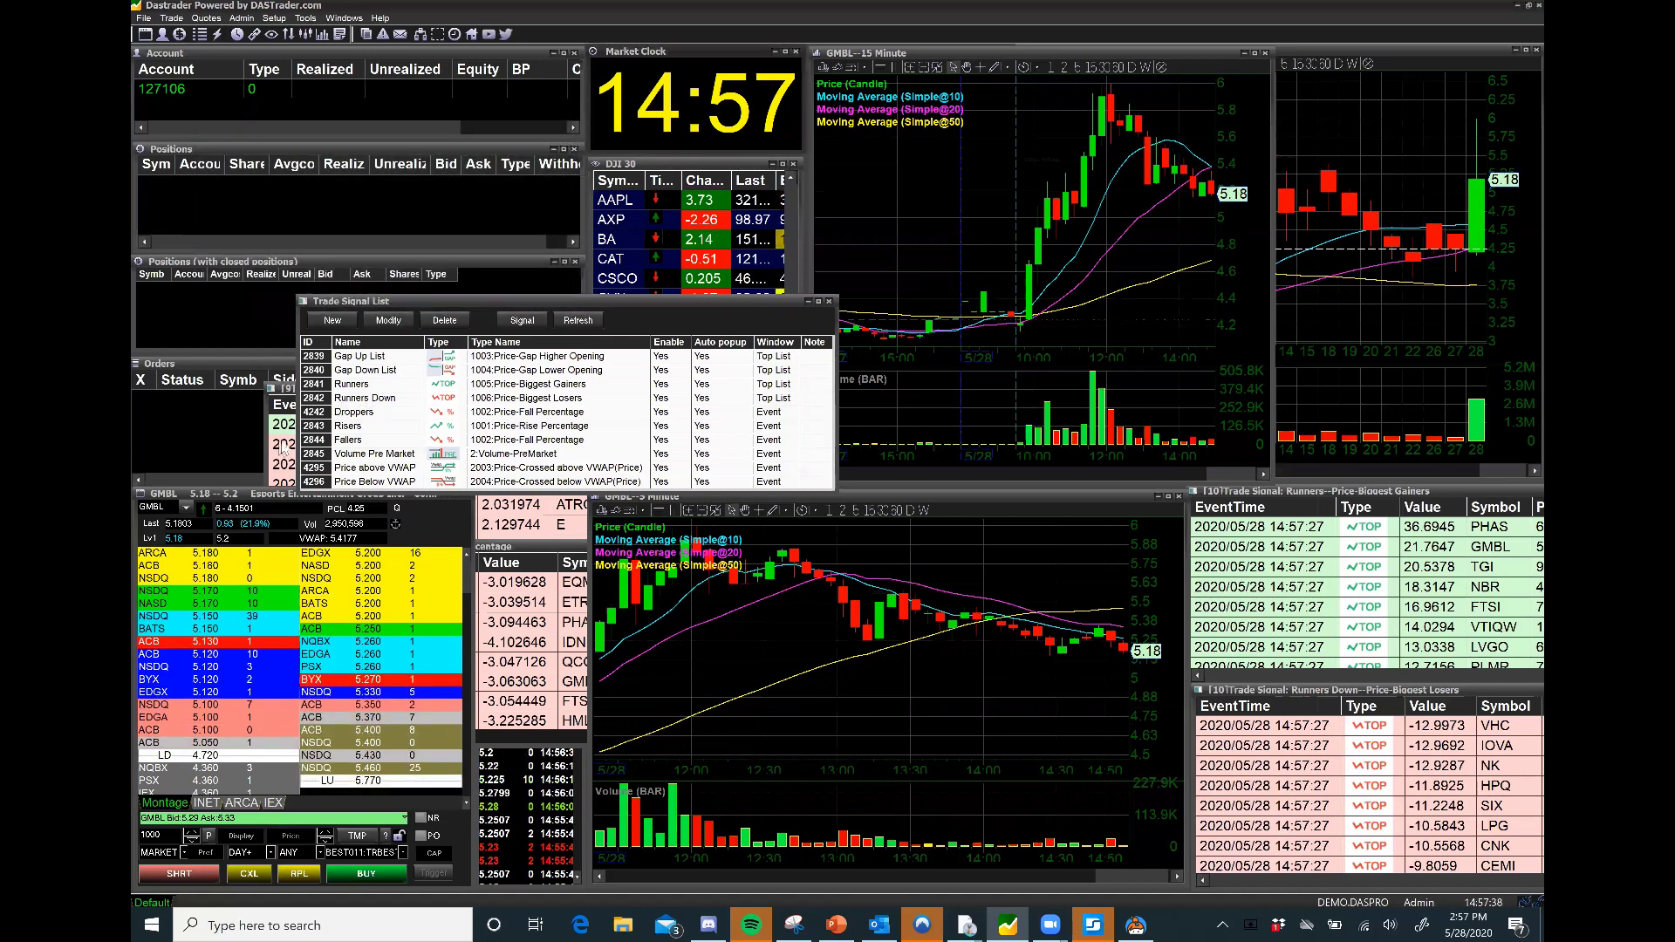
# Close the Price Below VWAP and Droppers signal windows.
pyautogui.click(281, 448)
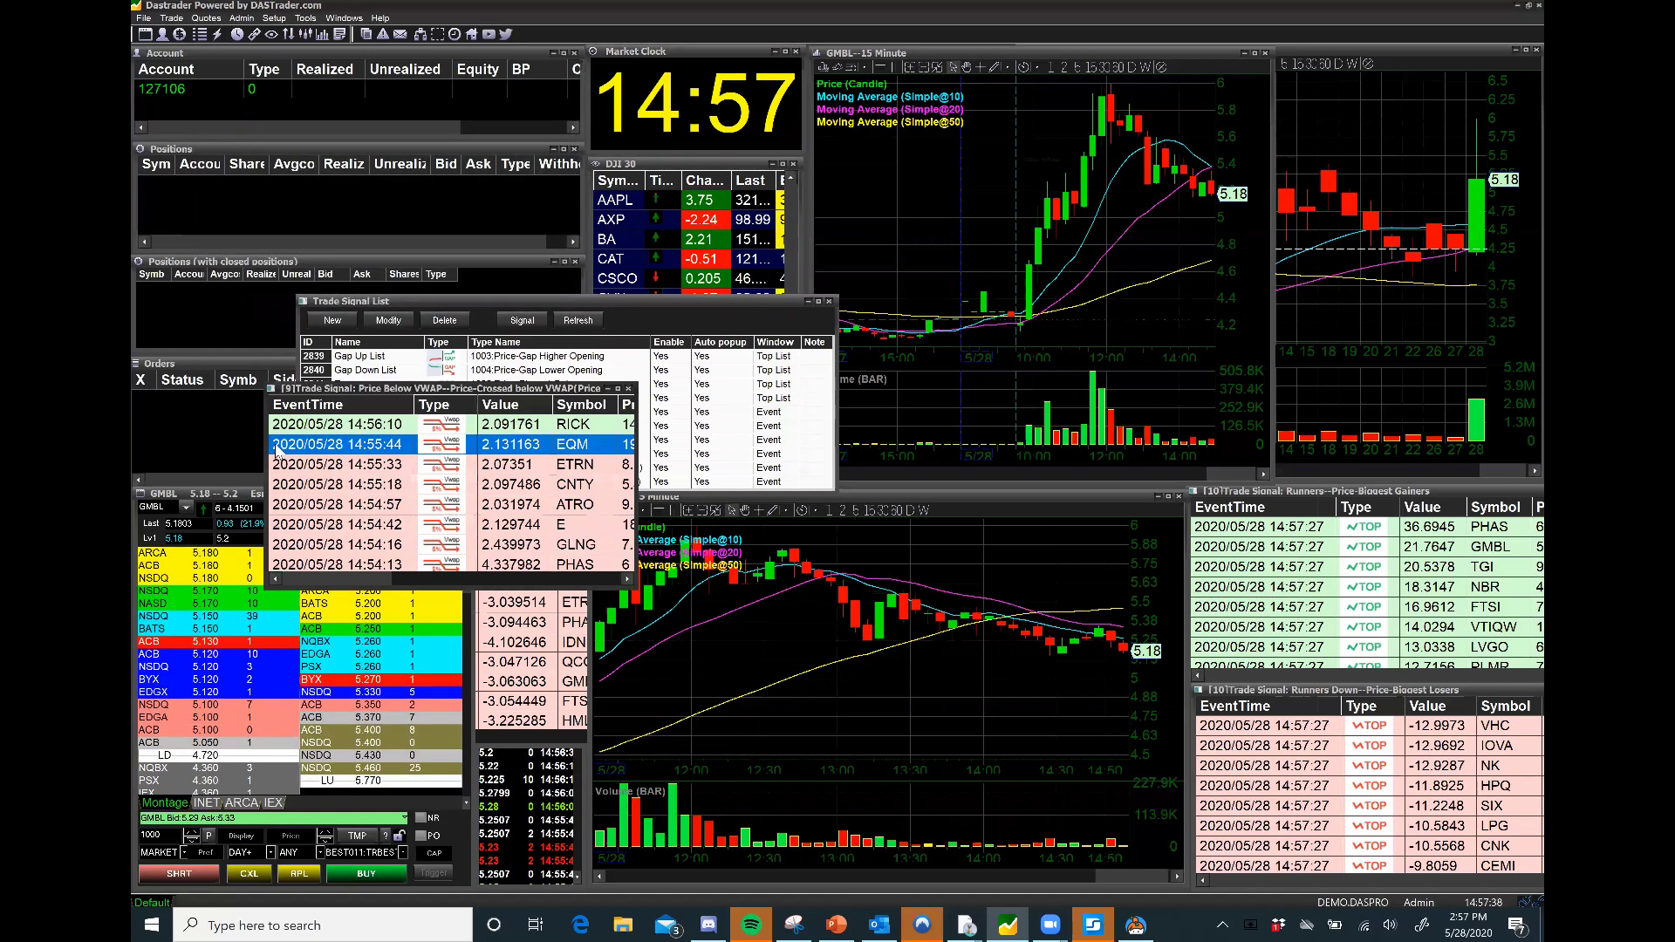
pyautogui.click(630, 389)
pyautogui.click(577, 643)
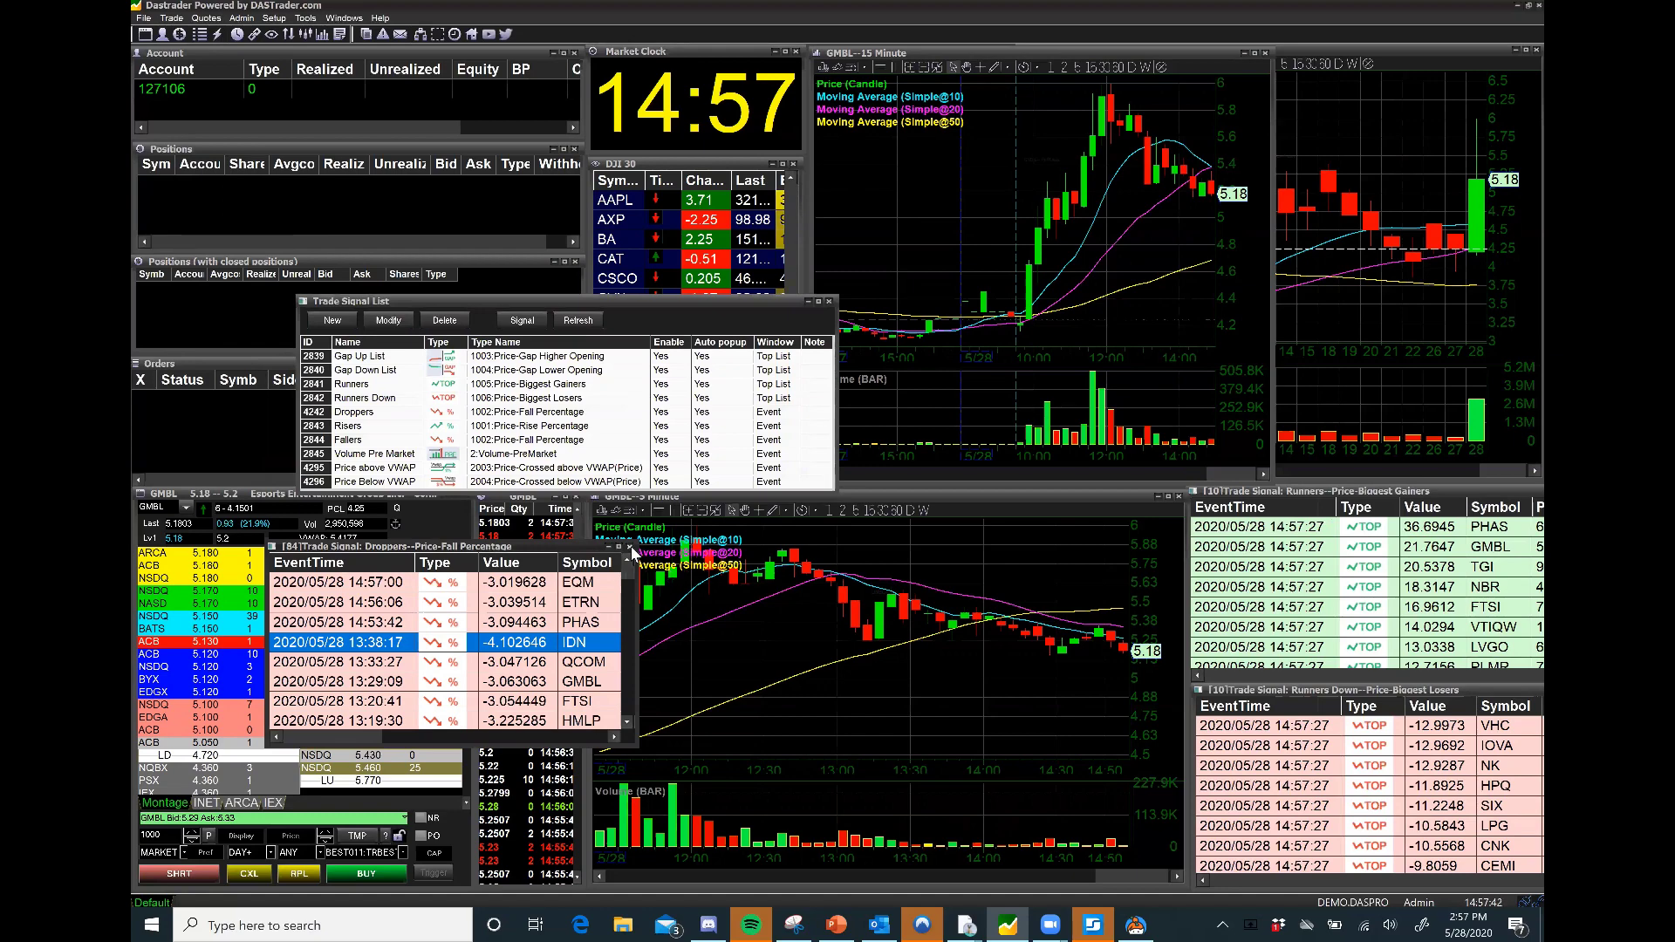
pyautogui.click(630, 548)
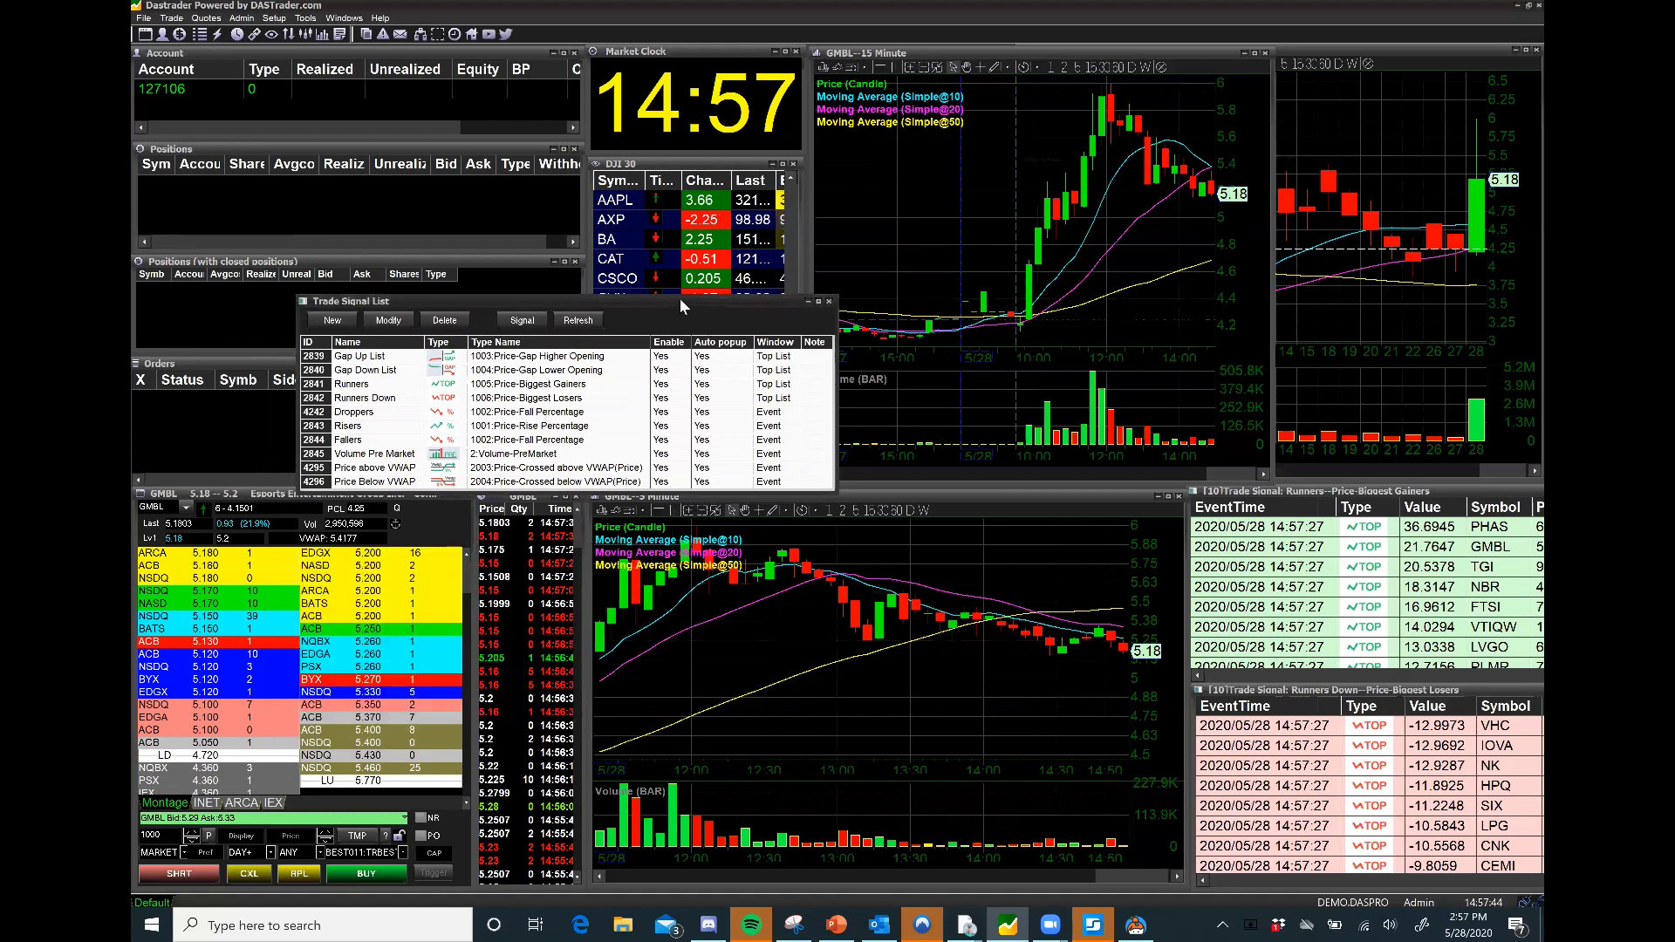